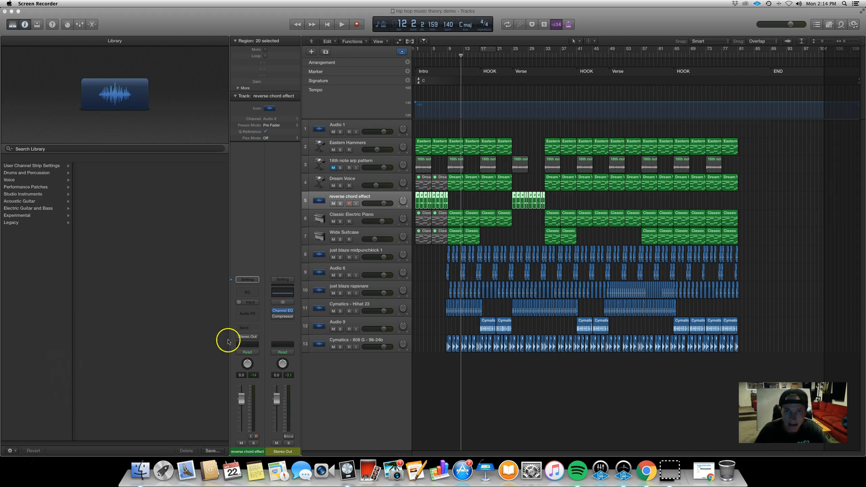
Play the arrangement from bar 1 through the intro into the first hook, clearing the region selection, and stop playback.
click(414, 56)
key(space)
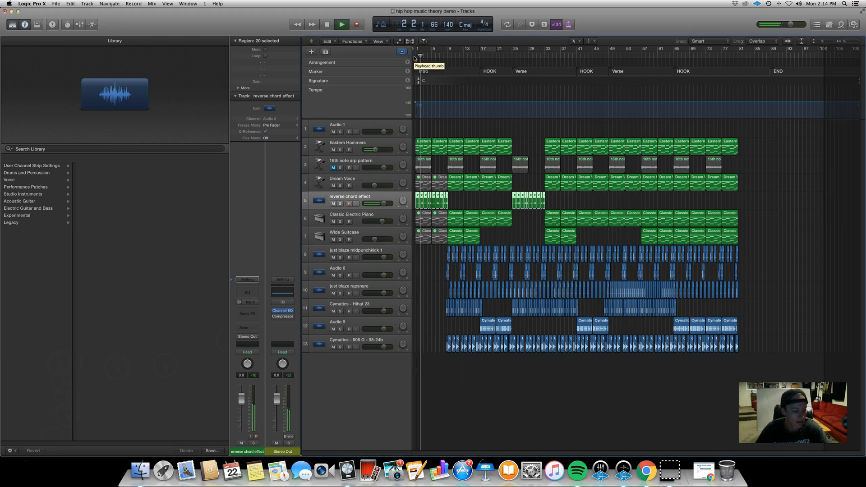
click(429, 235)
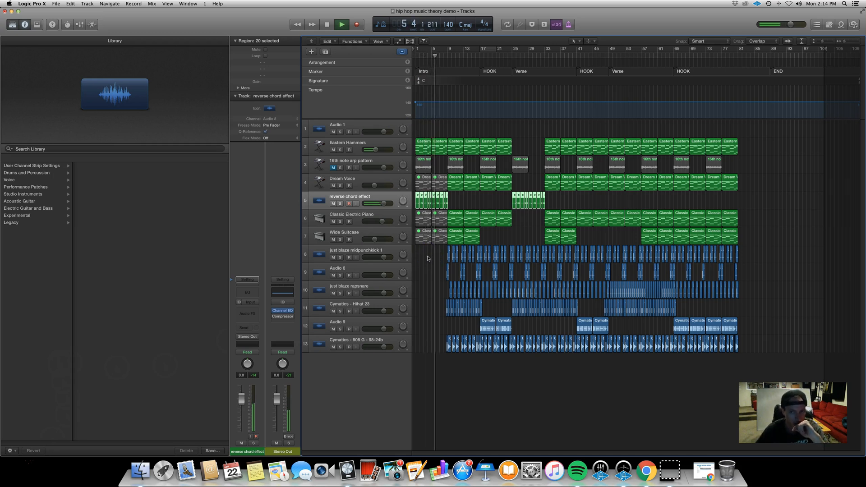
click(415, 277)
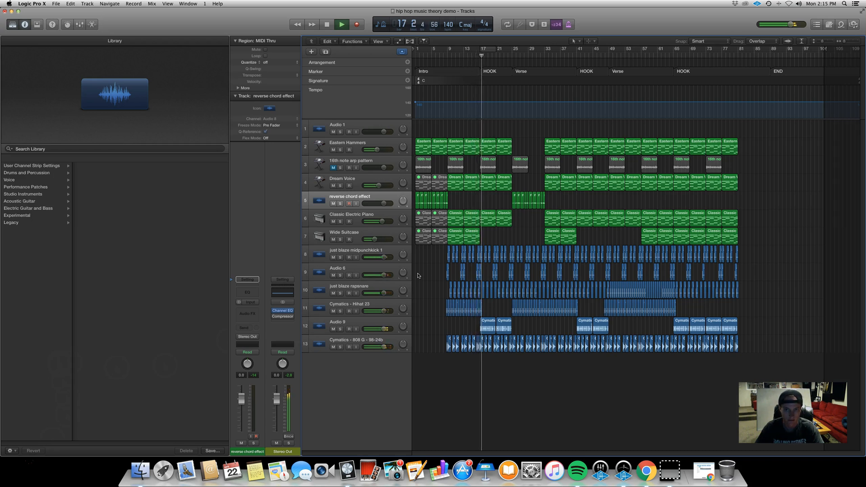
key(space)
click(417, 280)
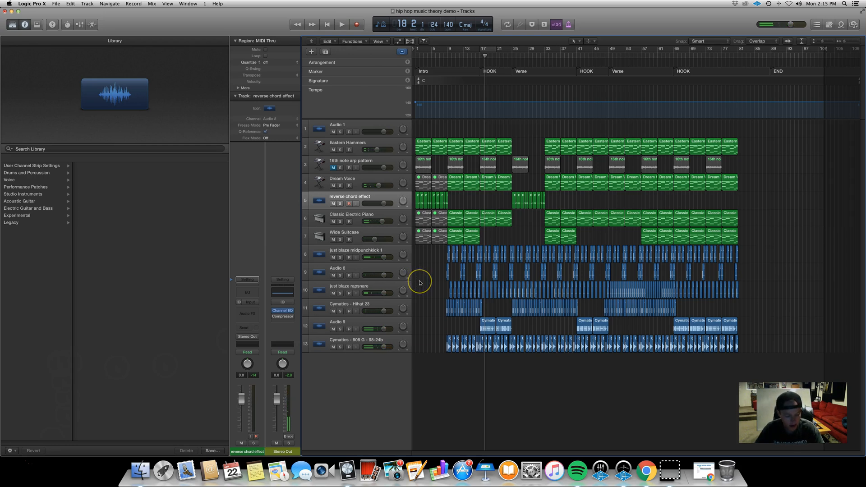
Inspect the intro's regions in the arrangement and briefly play its opening bars from bar 1.
key(super+Down)
key(super+Right)
scroll(420, 284, left, 1)
click(412, 284)
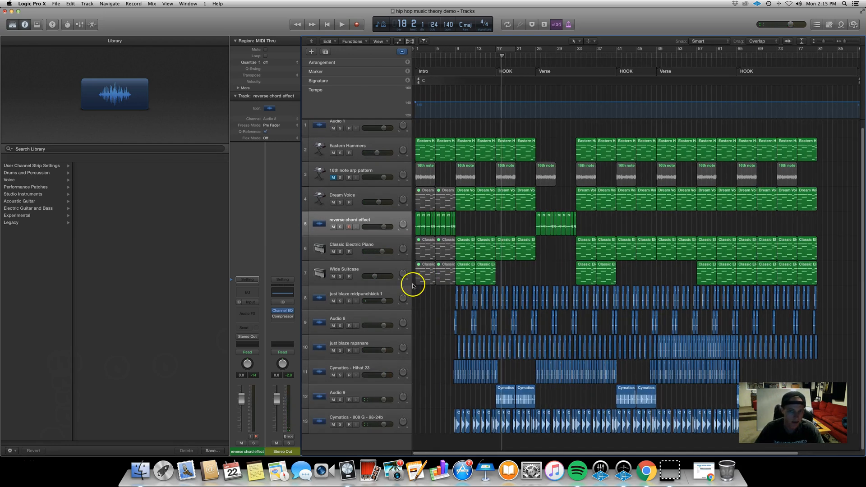
key(super+Right)
key(super+Right)
key(super+Right)
key(super+Right)
key(super+Right)
key(super+Right)
key(super+Right)
key(super+Right)
scroll(414, 285, left, 15)
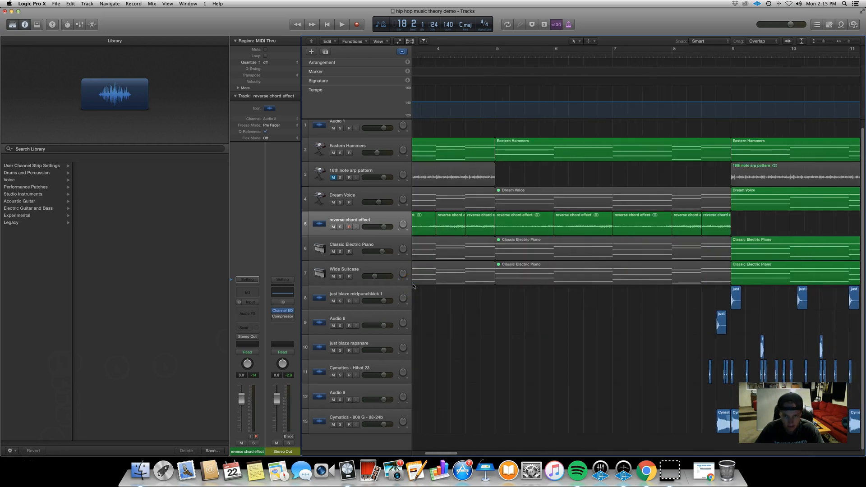
key(super+Left)
key(super+Left)
key(super+Left)
key(super+Left)
key(super+Left)
key(super+Left)
key(super+Left)
key(super+Left)
key(super+Left)
key(super+Left)
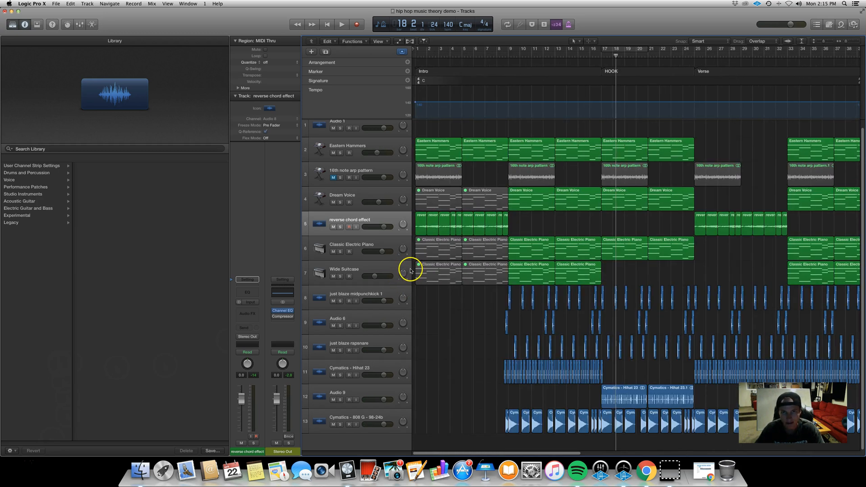
click(415, 54)
key(space)
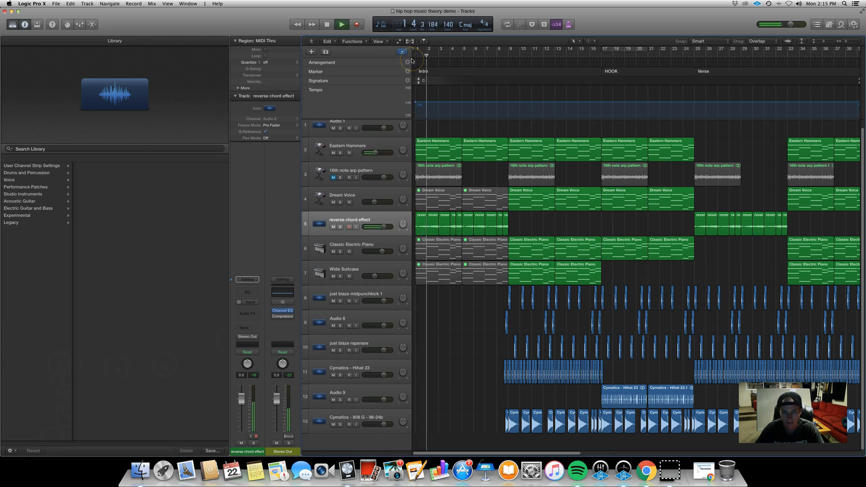
key(space)
Choose the Fade Tool for working on the intro's reverse chord effect regions.
key(super+Right)
key(super+Right)
key(super+Right)
key(super+Right)
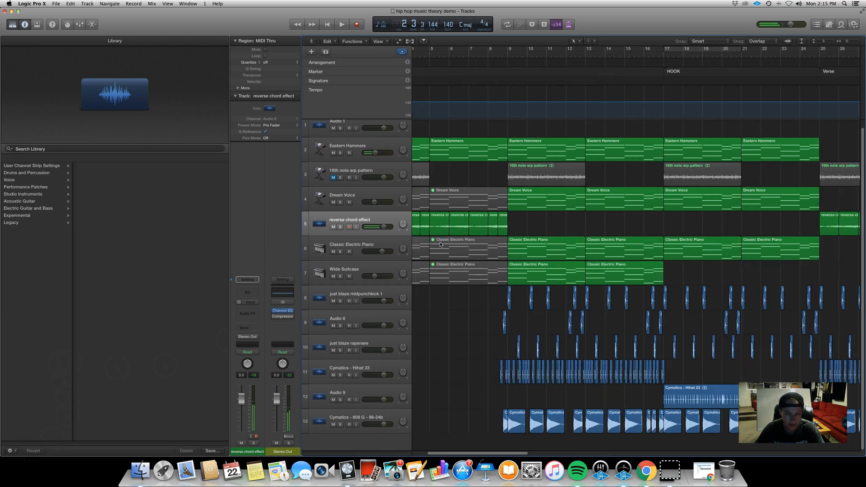
key(super+Down)
key(super+Down)
key(super+Down)
key(super+Down)
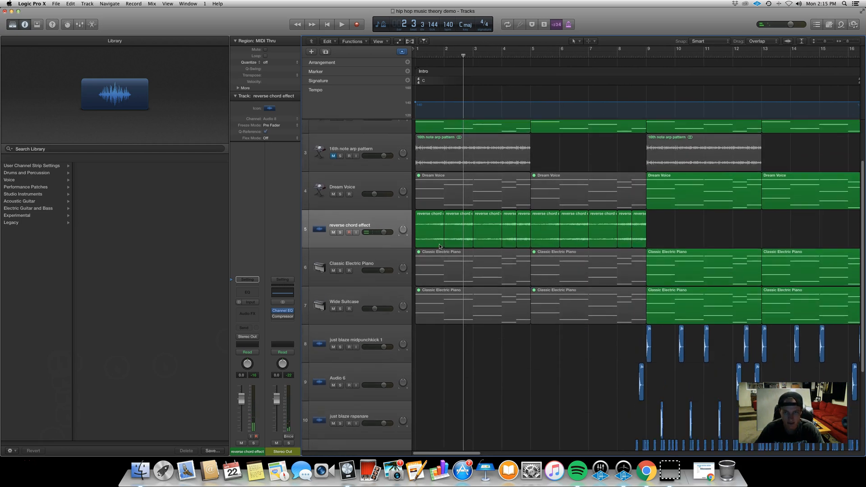
key(super+Right)
key(super+Right)
key(super+Right)
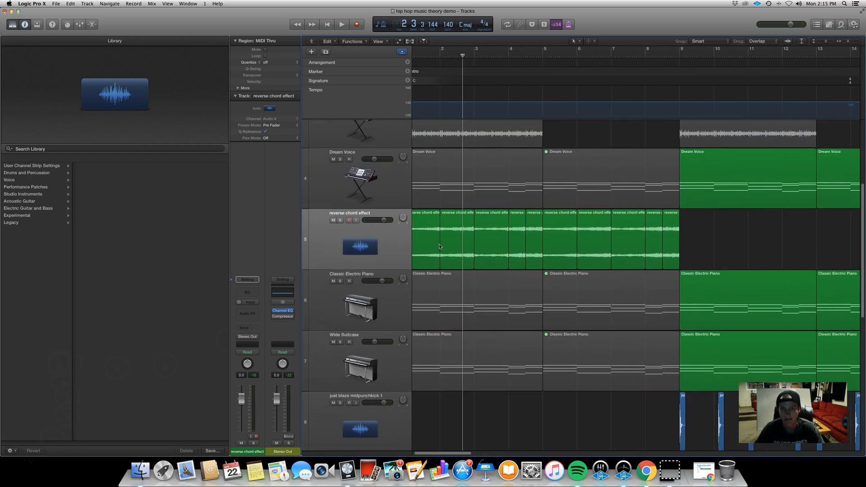
click(470, 223)
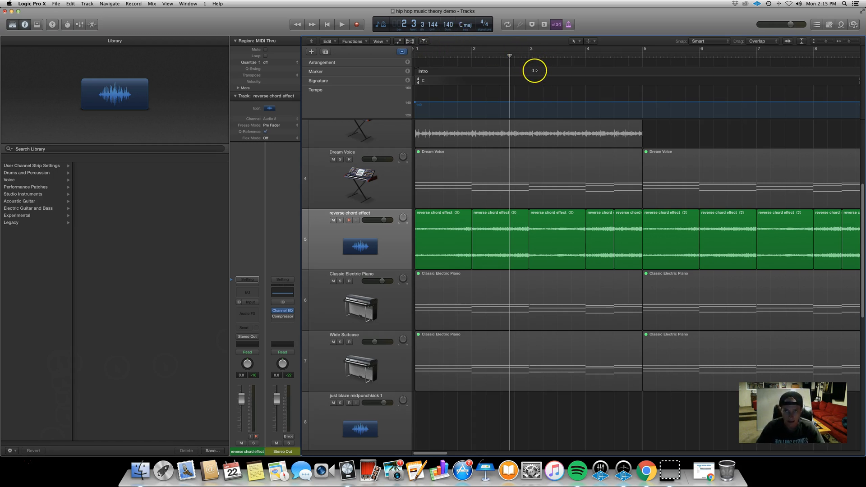
click(576, 41)
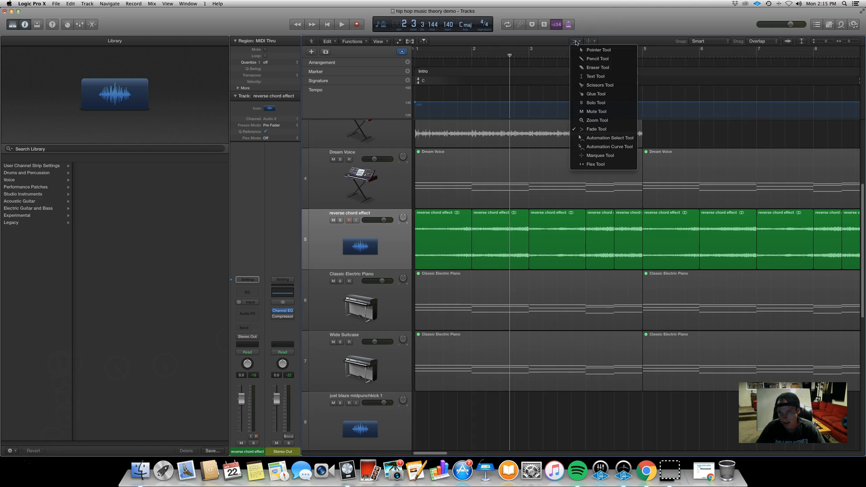
click(621, 130)
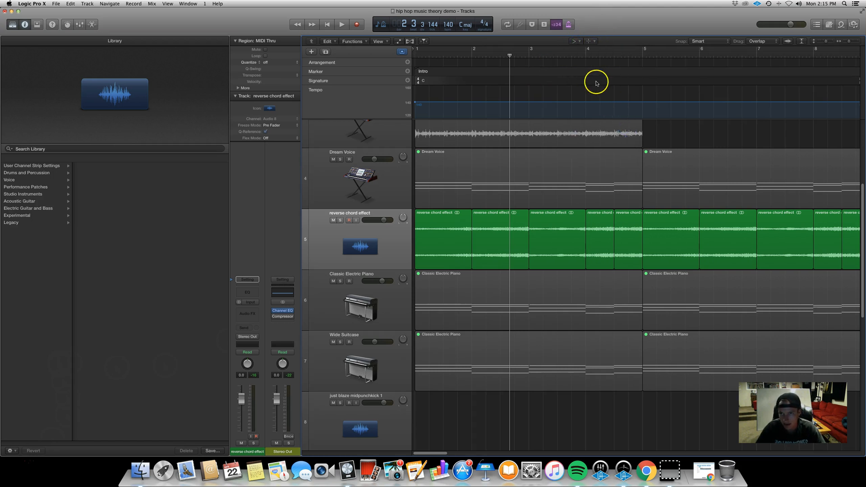
Add crossfades between the reverse chord effect regions at bars 2, 3, 4, mid-bar 4, 5, 6 and 7.
click(470, 237)
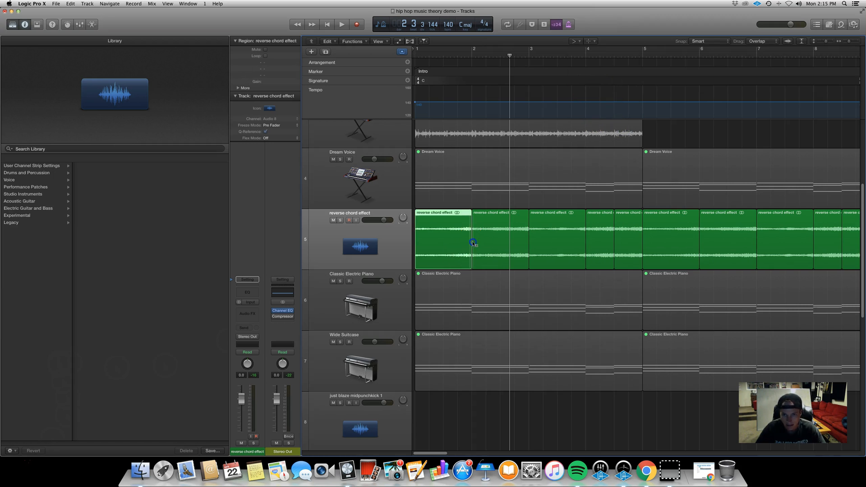
click(527, 248)
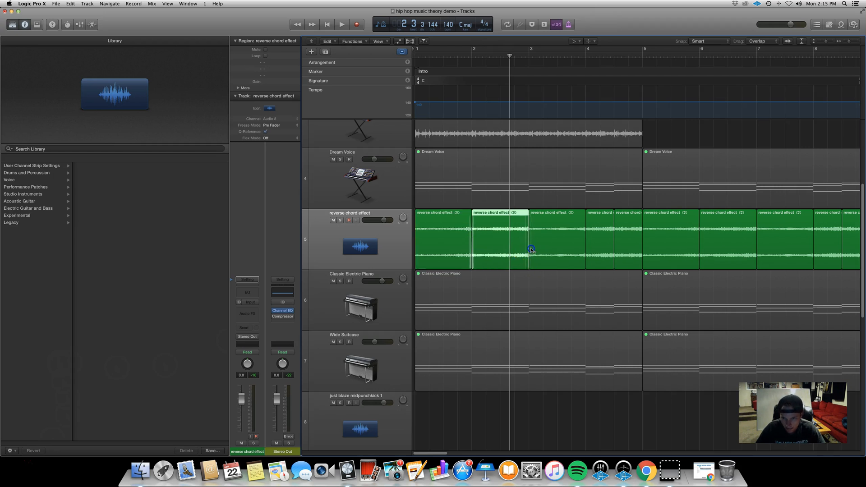
click(584, 234)
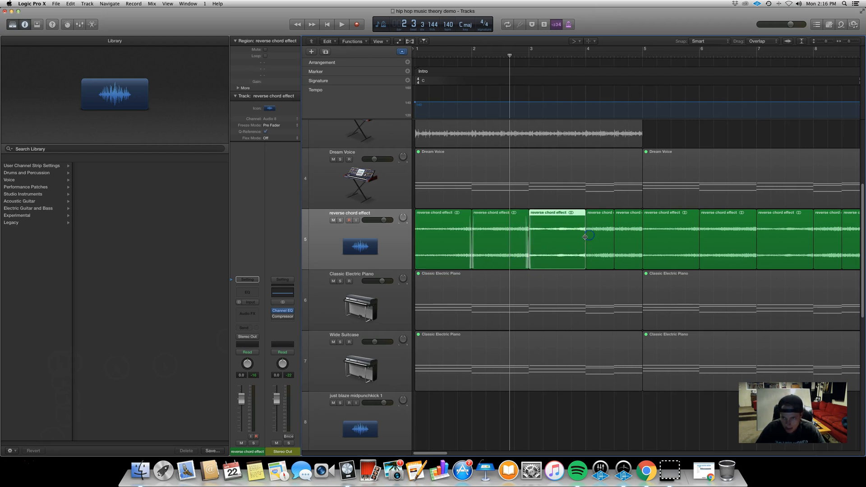
click(610, 239)
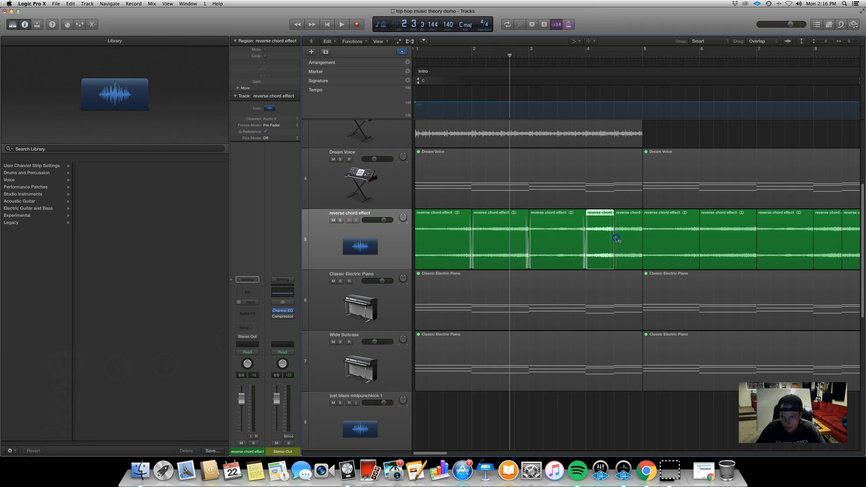
click(641, 236)
click(700, 237)
drag(698, 238, 757, 237)
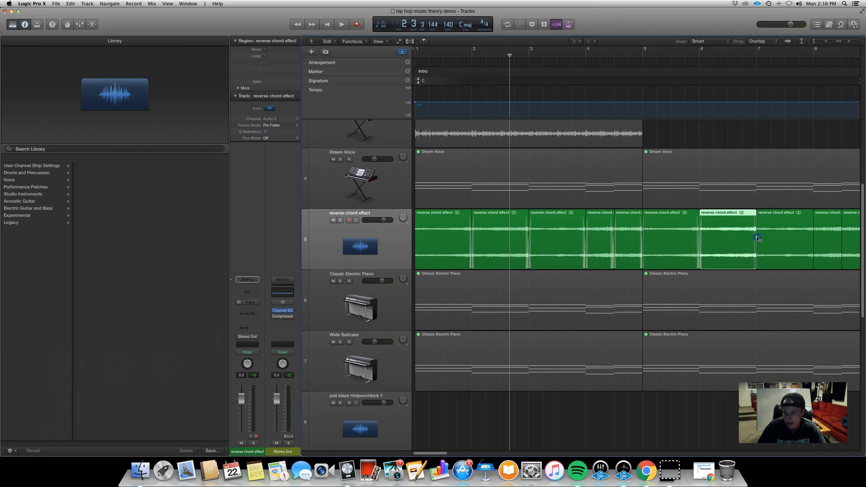
Crossfade the reverse chord effect regions at bar 8 and mid-bar 8, and fade out the intro's last region at bar 9.
scroll(781, 240, right, 5)
click(747, 235)
mouse_move(752, 236)
mouse_down()
mouse_move(745, 222)
mouse_move(726, 221)
mouse_move(747, 224)
mouse_up()
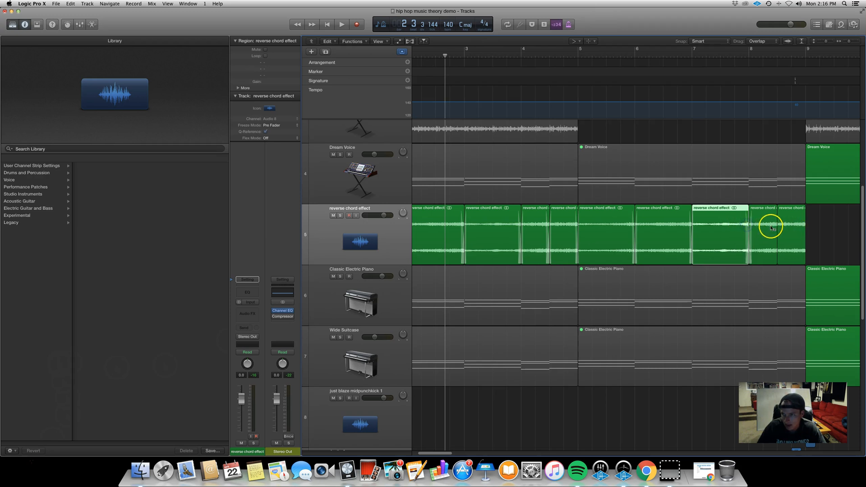
click(769, 226)
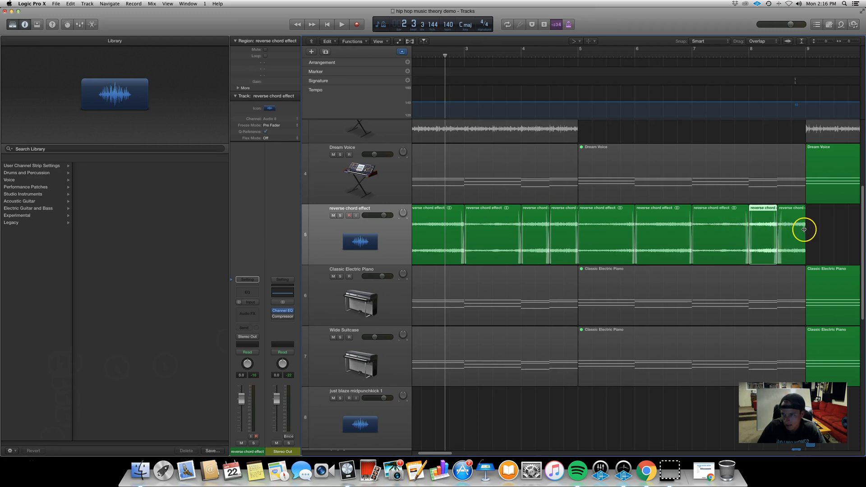
click(802, 229)
Add a fade-in to the first reverse chord effect region and play the intro from bar 1 to check the fades.
scroll(764, 231, left, 3)
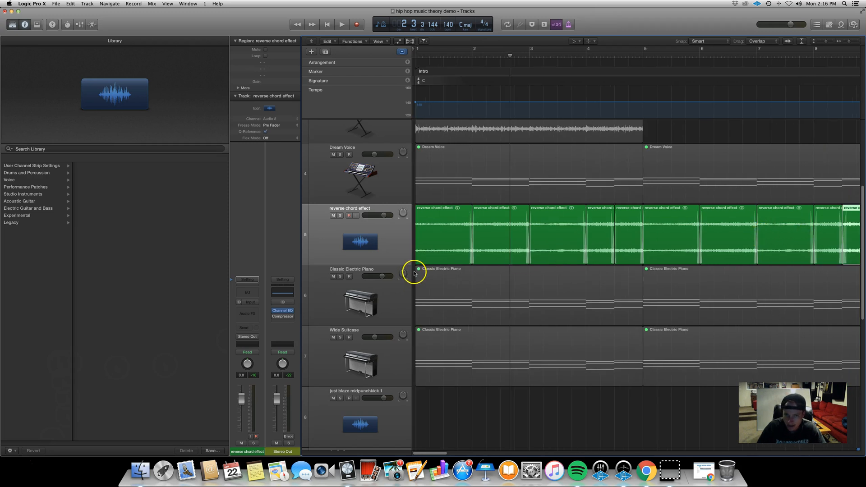
click(421, 245)
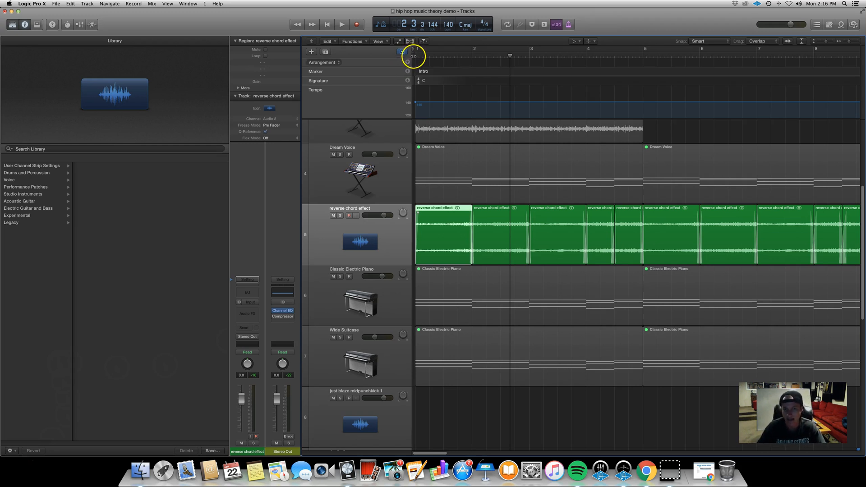
click(413, 57)
key(space)
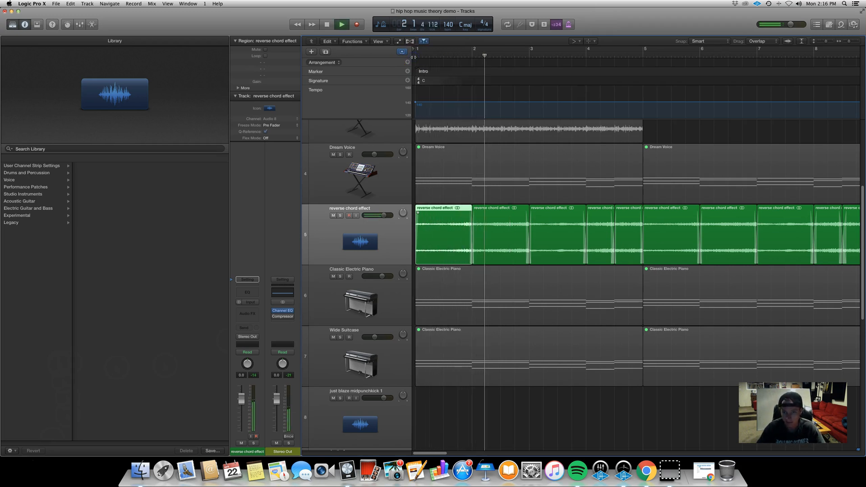
key(space)
Select all ten reverse chord effect regions in the intro and remove the fade at bar 2.
click(473, 228)
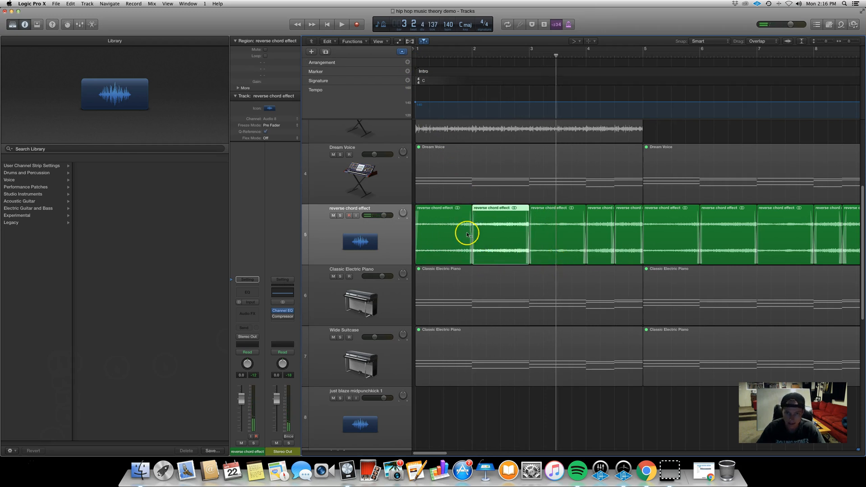
scroll(568, 262, down, 5)
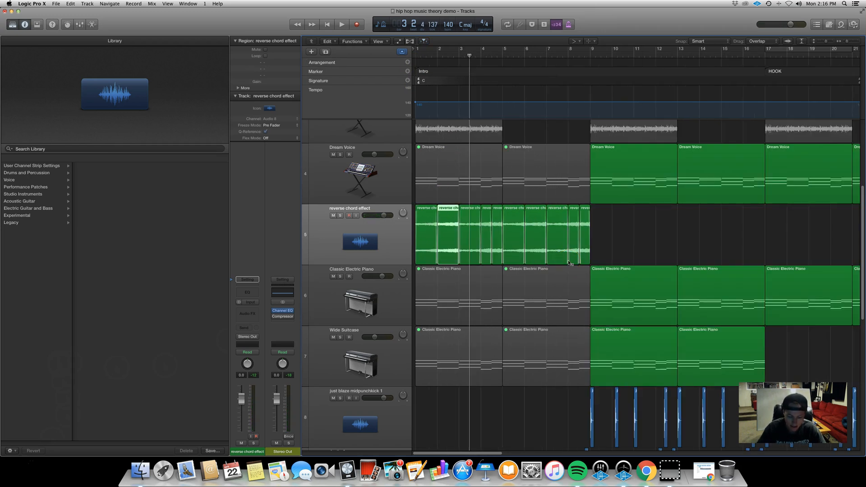
drag(605, 247, 434, 237)
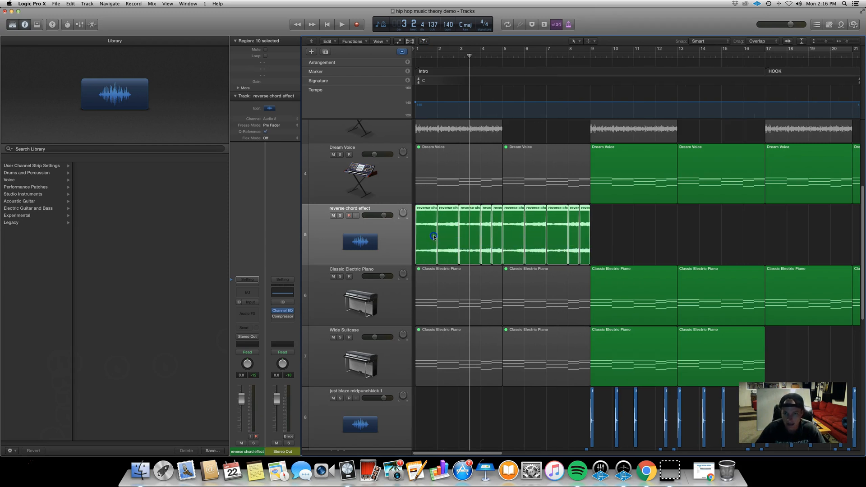
right_click(440, 219)
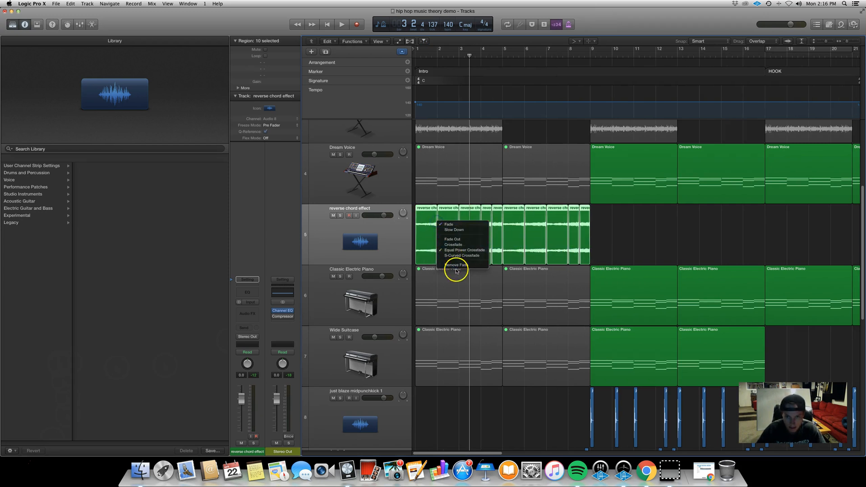
click(456, 266)
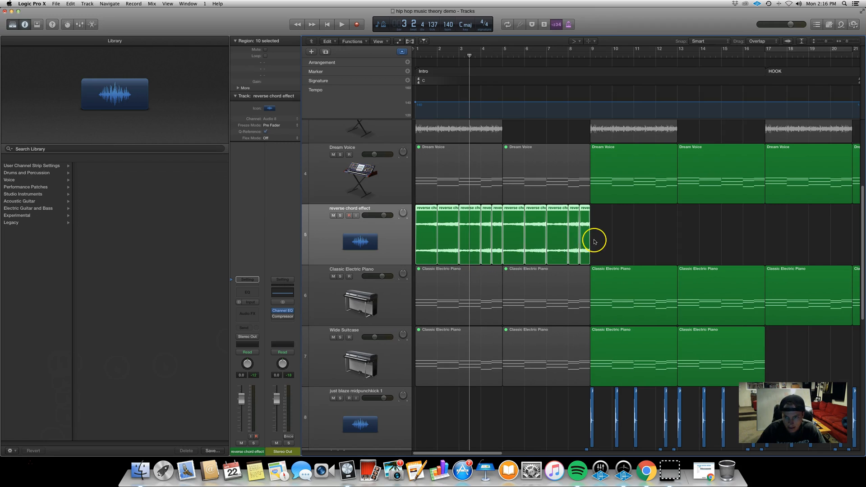
Remove the crossfades between the intro's reverse chord effect regions at bars 3, 4, mid-bar 4 and 5.
scroll(515, 242, down, 2)
scroll(514, 243, up, 1)
scroll(514, 243, down, 8)
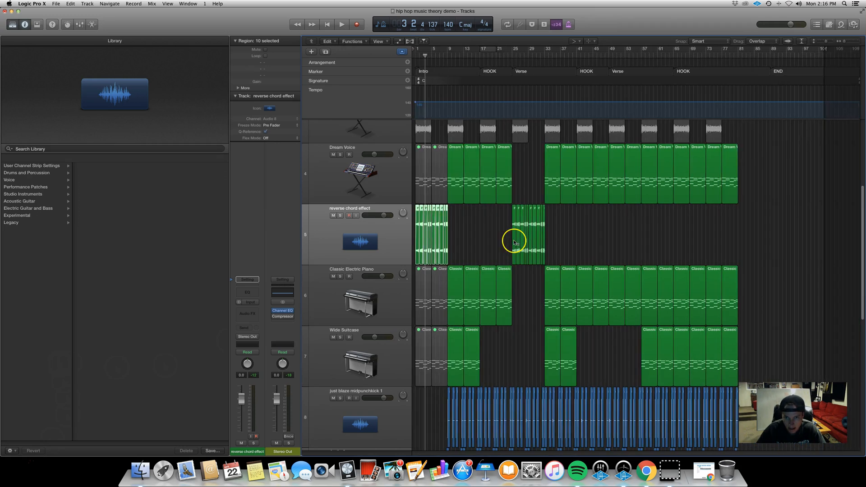
scroll(513, 242, up, 7)
scroll(514, 243, up, 5)
scroll(518, 242, down, 4)
scroll(517, 242, up, 5)
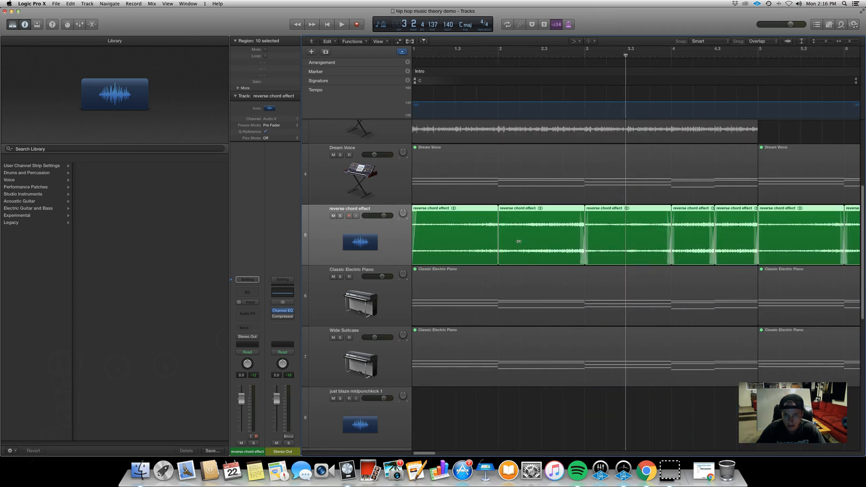
right_click(587, 231)
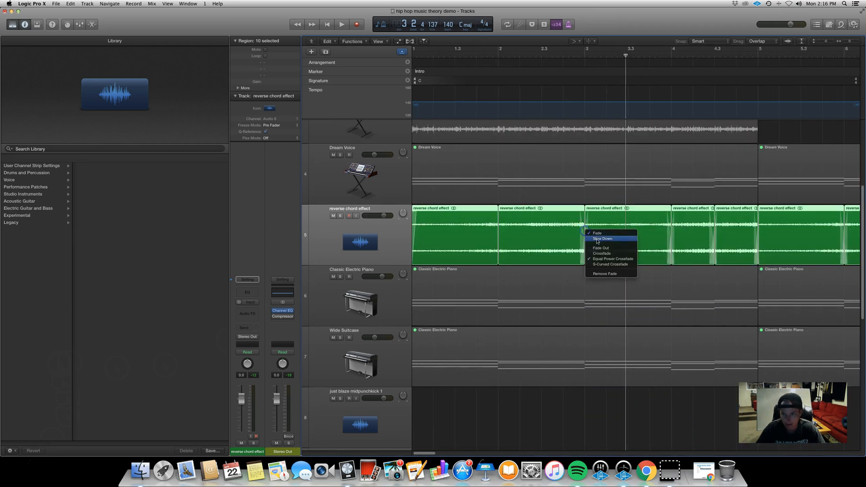
click(612, 272)
right_click(672, 235)
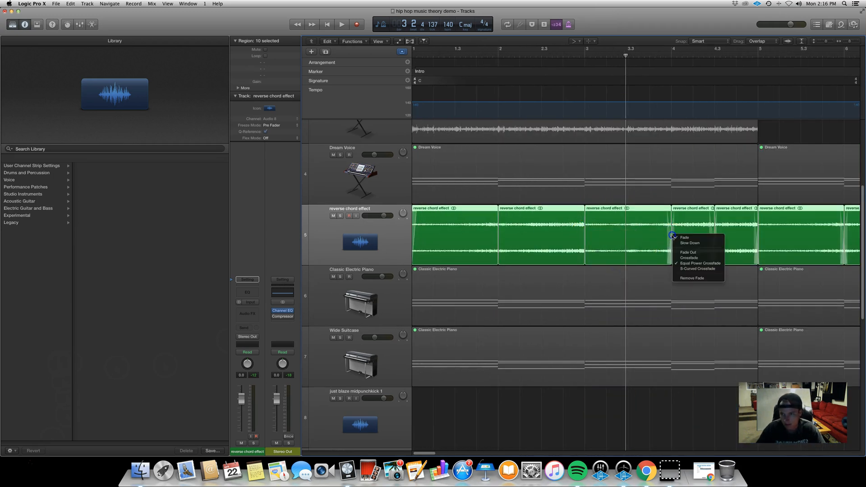
click(680, 277)
right_click(717, 249)
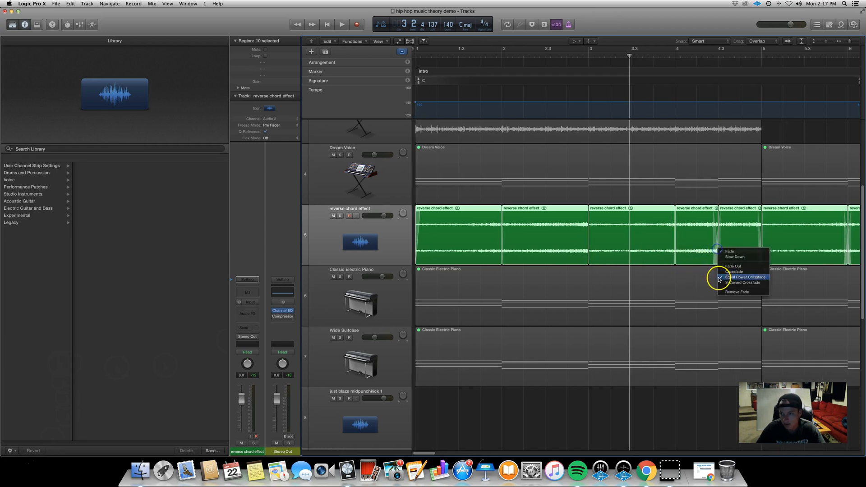
click(729, 292)
right_click(760, 243)
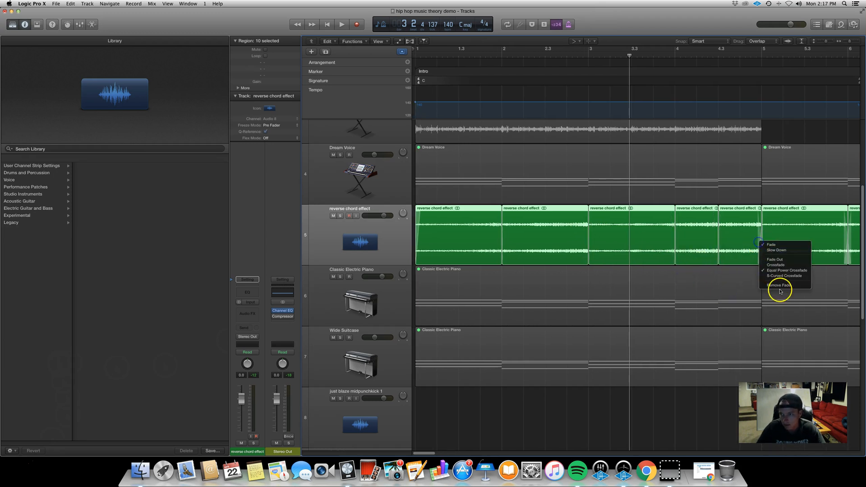
click(781, 285)
Delete the intro's reverse chord effect regions from bar 5 to bar 9.
key(z)
click(498, 219)
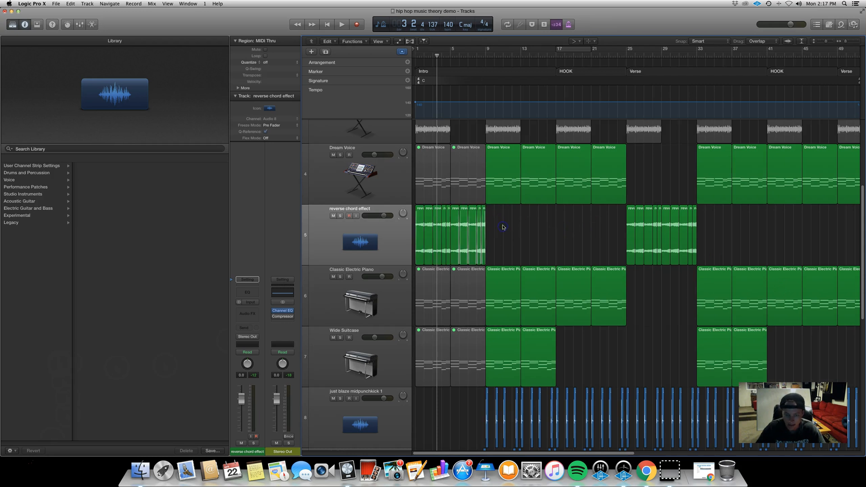
drag(504, 227, 456, 222)
key(Delete)
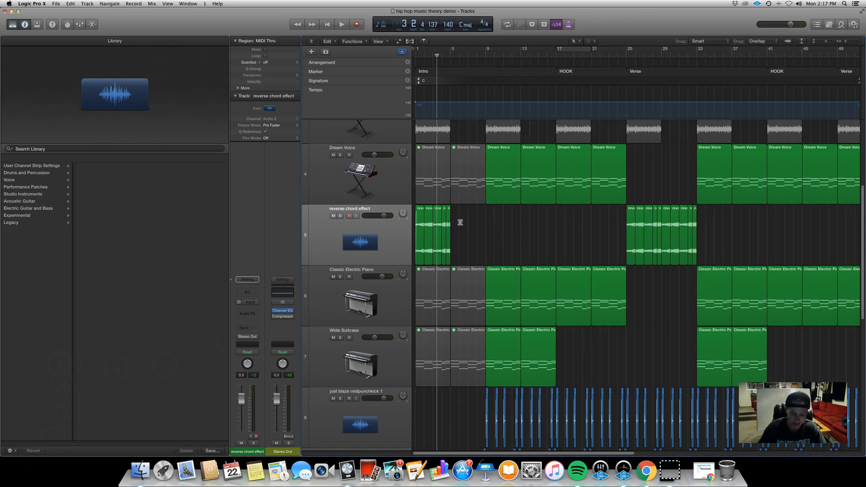
Crossfade the remaining reverse chord effect regions at bars 2, 3, 4 and mid-bar 4, and fade out the last one at bar 5.
key(super+Right)
key(super+Right)
key(super+Right)
key(super+Right)
key(super+Right)
key(super+Right)
scroll(459, 227, left, 4)
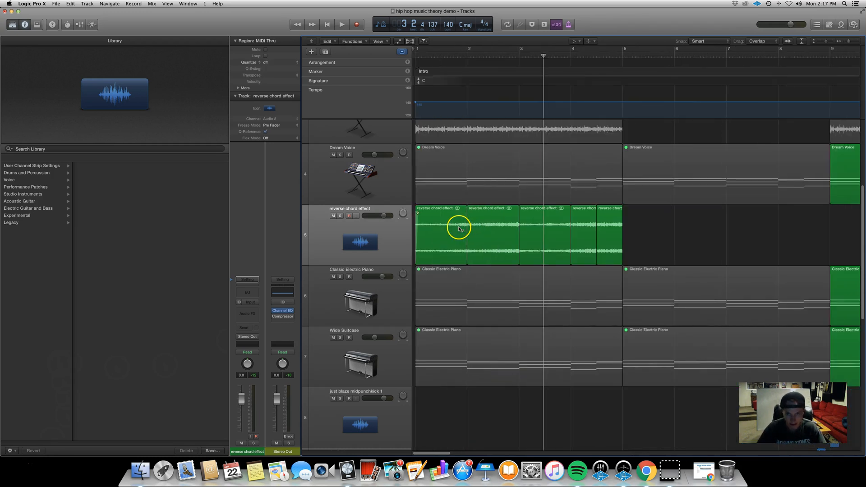
key(super+Right)
click(446, 224)
click(451, 222)
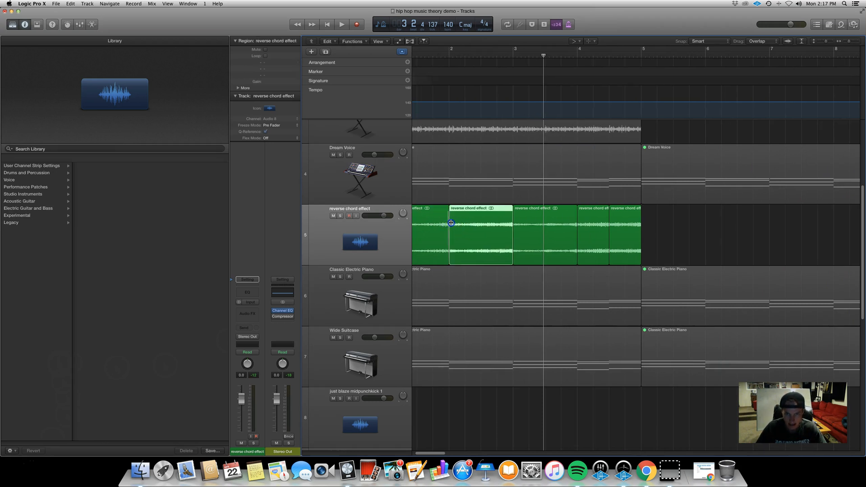
click(516, 223)
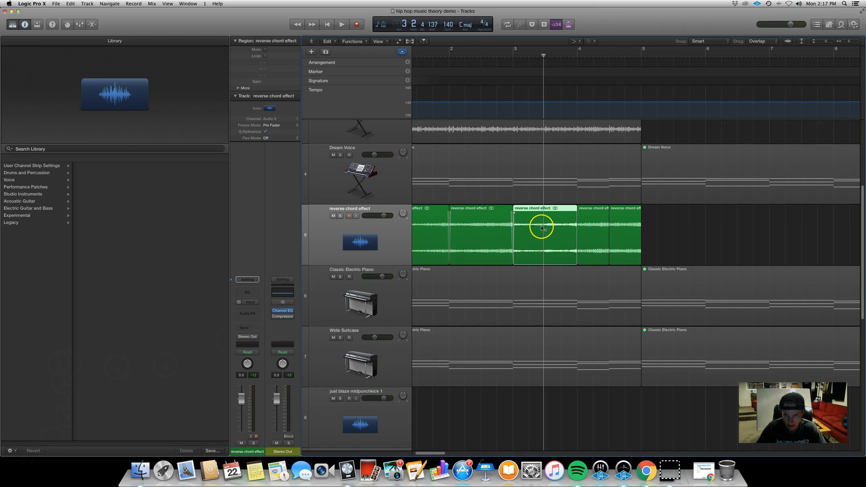
drag(576, 225, 607, 222)
click(580, 224)
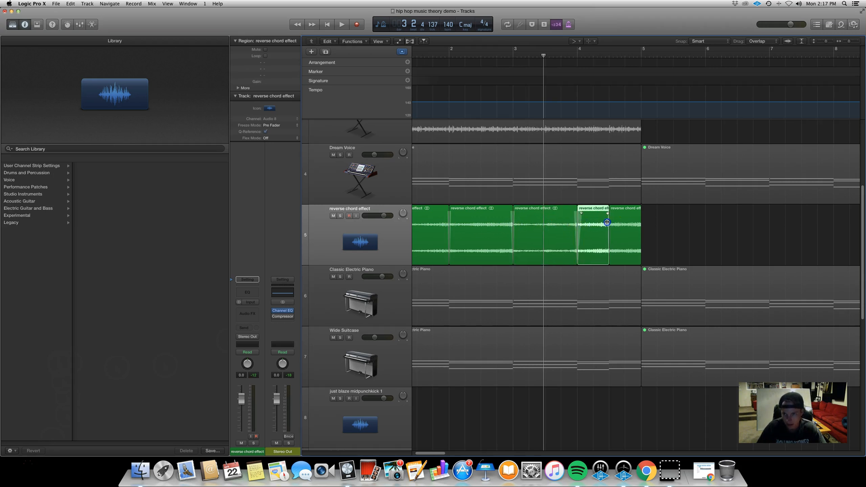
click(610, 223)
click(637, 224)
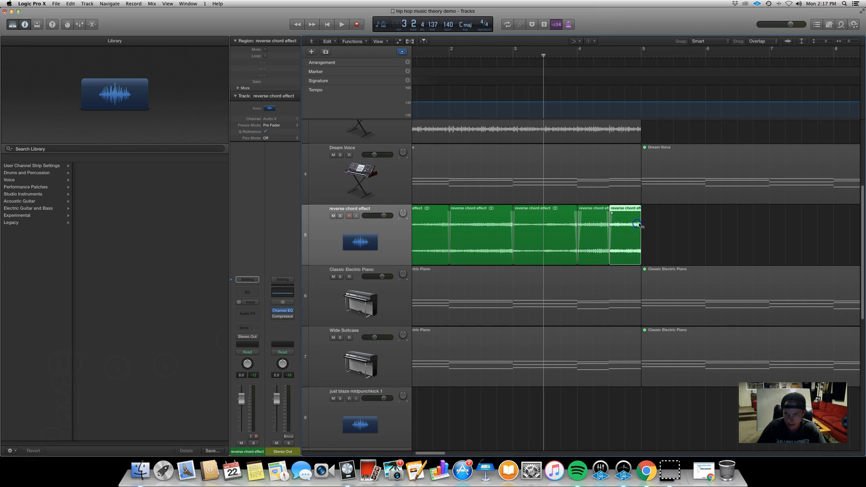
Play the intro from bar 1 through bar 5 to check the crossfades.
scroll(473, 136, left, 2)
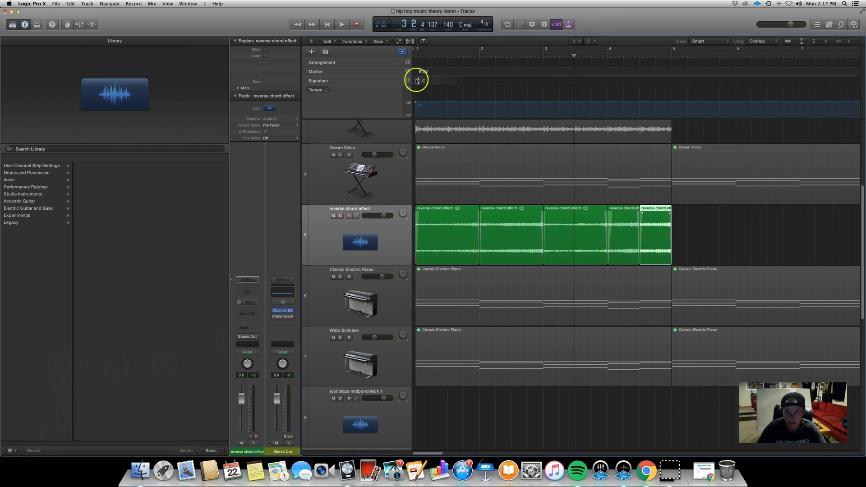
click(415, 56)
key(space)
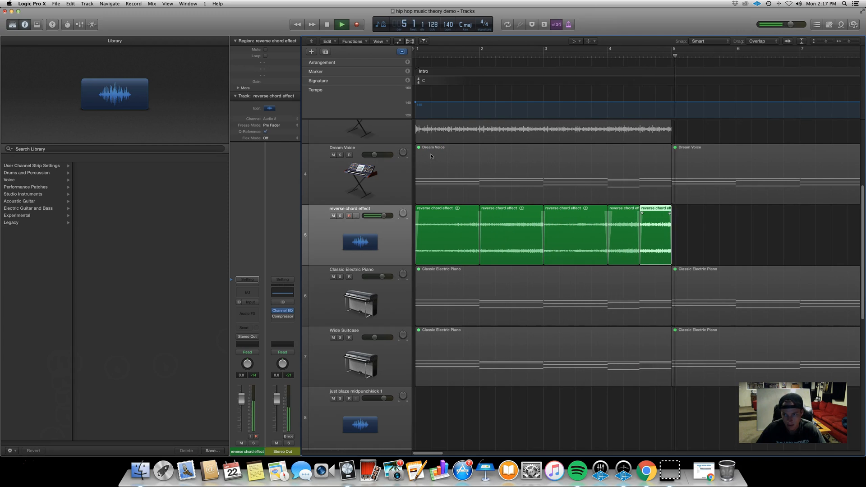
key(space)
Duplicate the five crossfaded reverse chord effect regions to bar 5 to fill the rest of the intro.
click(498, 228)
scroll(500, 230, left, 10)
drag(445, 234, 505, 227)
scroll(410, 227, right, 5)
scroll(501, 228, left, 3)
scroll(497, 230, left, 4)
drag(610, 232, 451, 206)
click(539, 218)
drag(574, 229, 475, 218)
key(Delete)
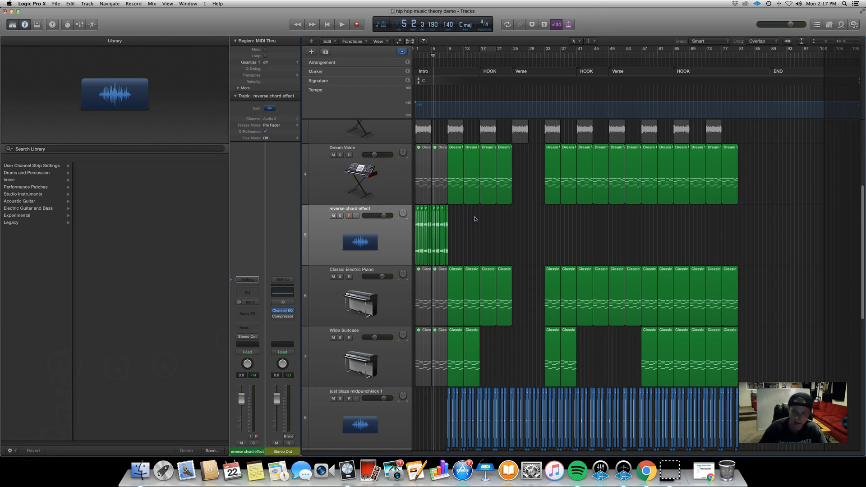
drag(446, 224, 446, 224)
key(super+z)
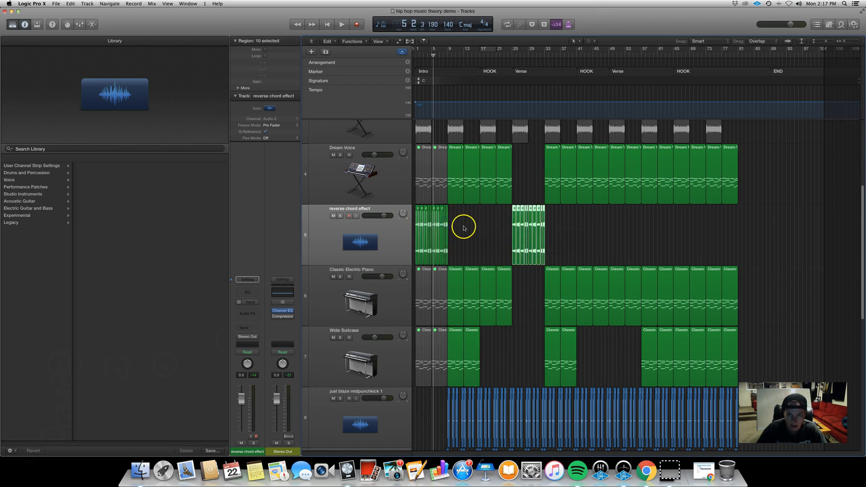
Replace the first verse's reverse chord effect regions at bar 25 with a copy of the intro's ten regions.
drag(555, 226, 502, 224)
key(Delete)
click(387, 216)
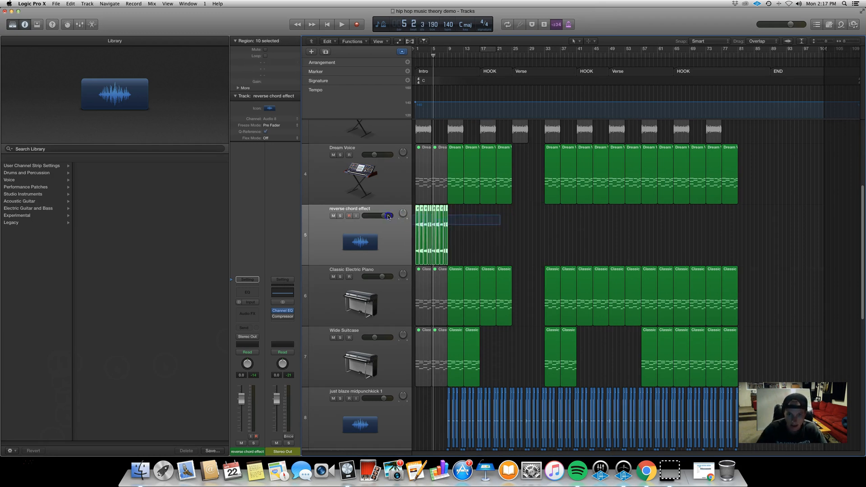
drag(416, 213, 512, 222)
key(super+Up)
key(super+Up)
key(super+Up)
key(super+Up)
key(super+Up)
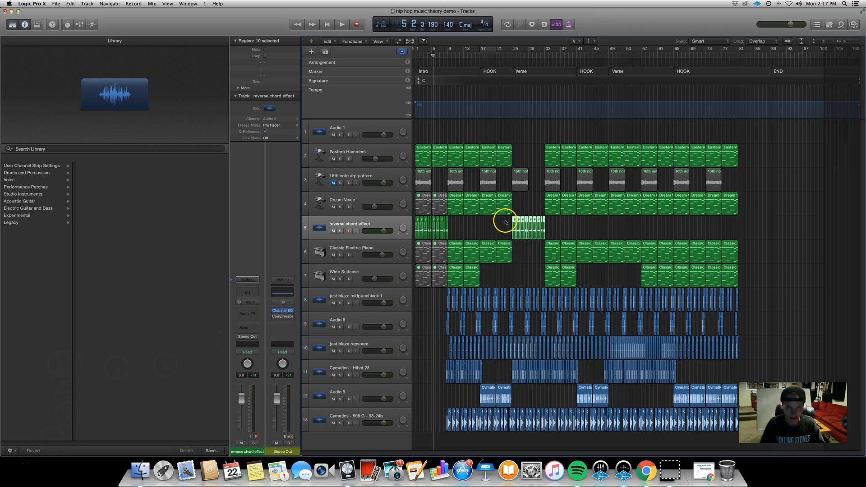
click(472, 227)
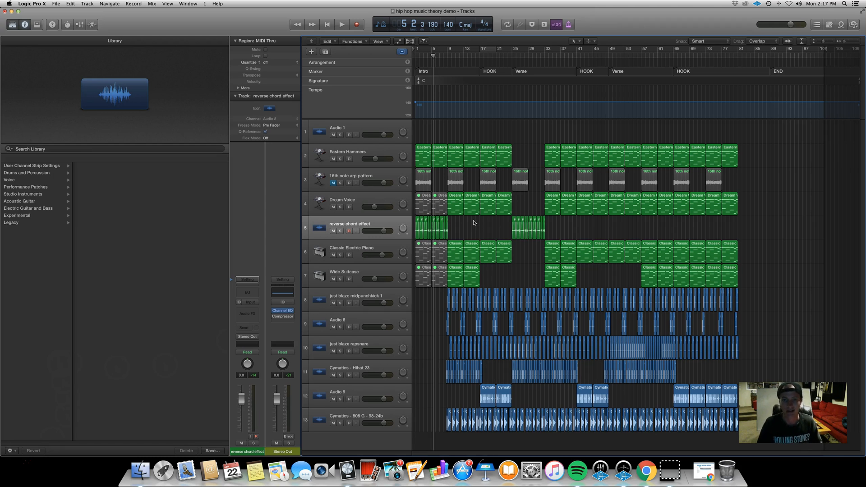
Turn on the cycle range for bars 17 to 21 and create one software instrument track below Dream Voice.
click(443, 58)
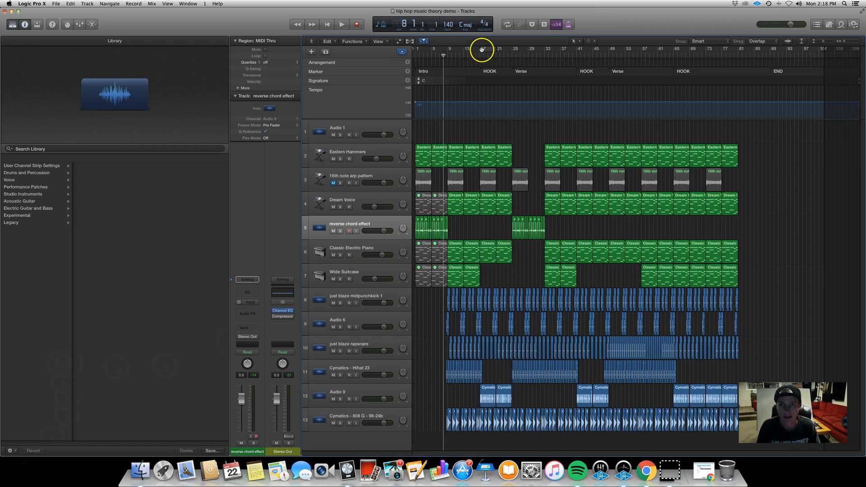
scroll(488, 176, up, 2)
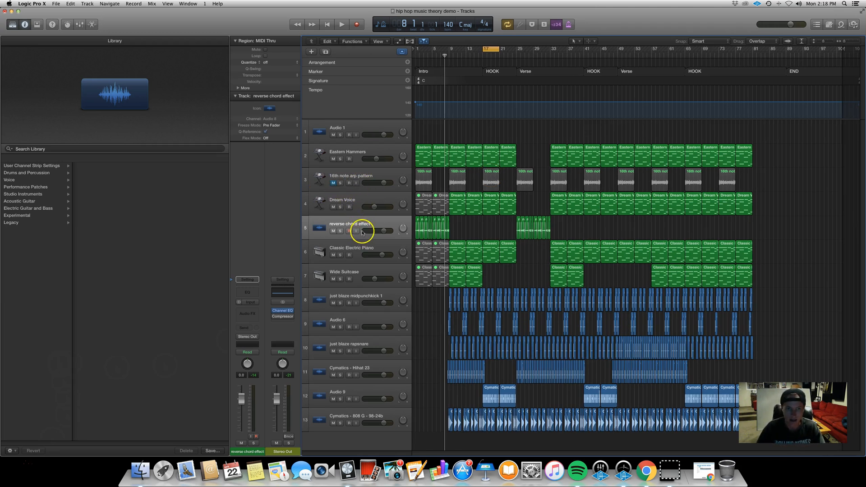
click(360, 200)
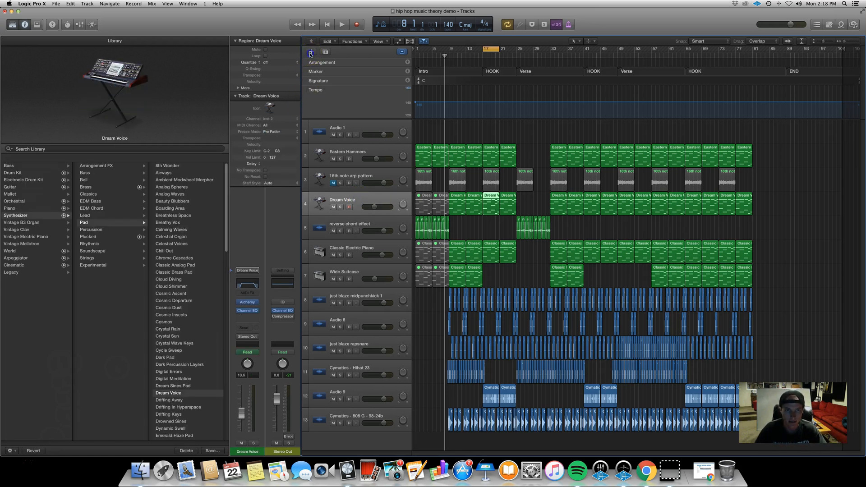
click(310, 53)
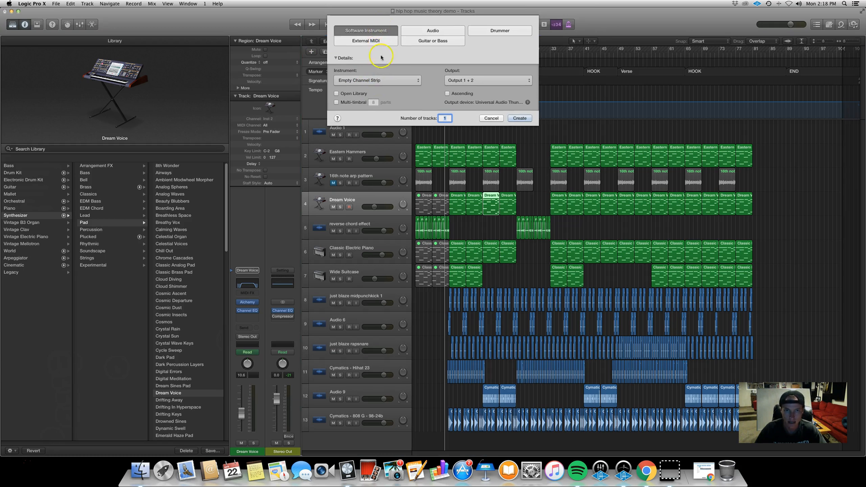
click(518, 118)
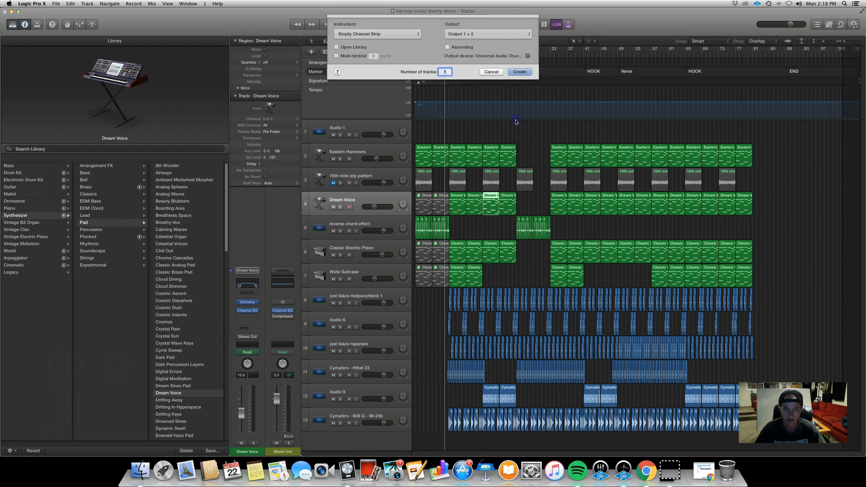
click(366, 225)
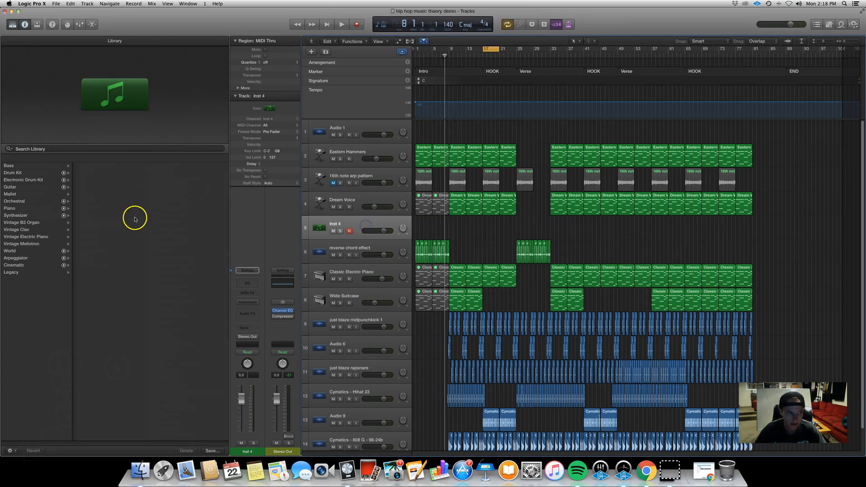
Load the Space Mandolin patch from the plucked synthesizers on the new track and hide the Library.
click(19, 216)
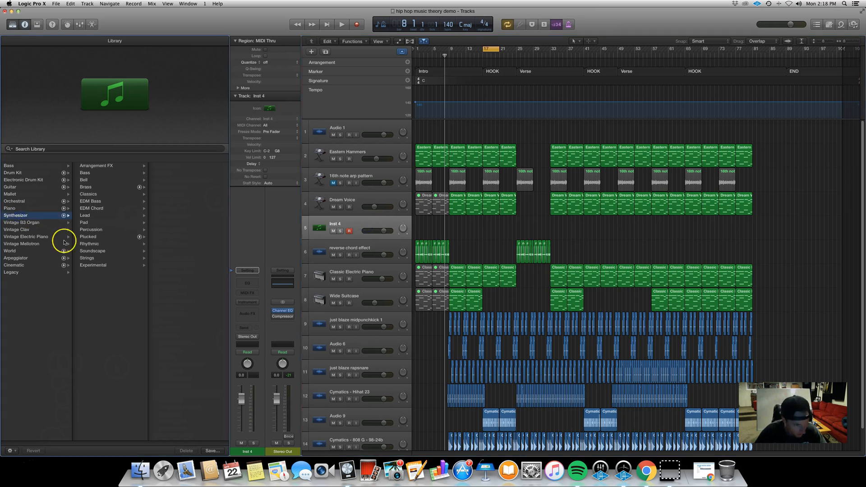
click(95, 236)
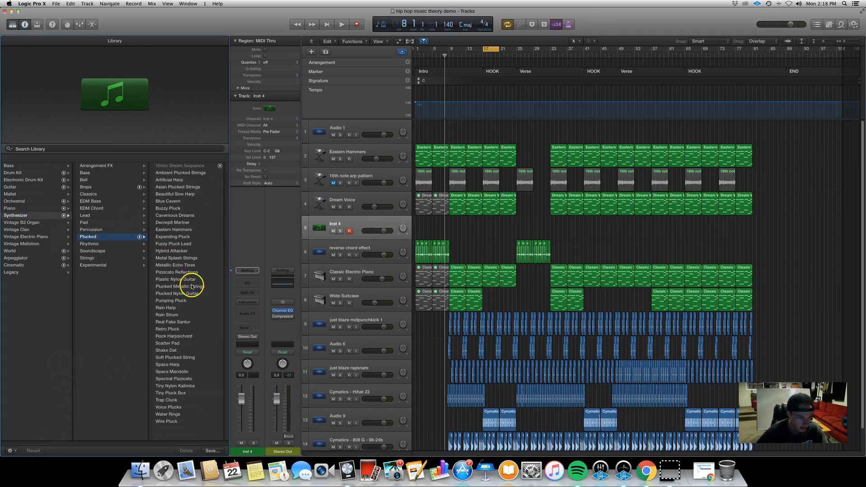
click(184, 371)
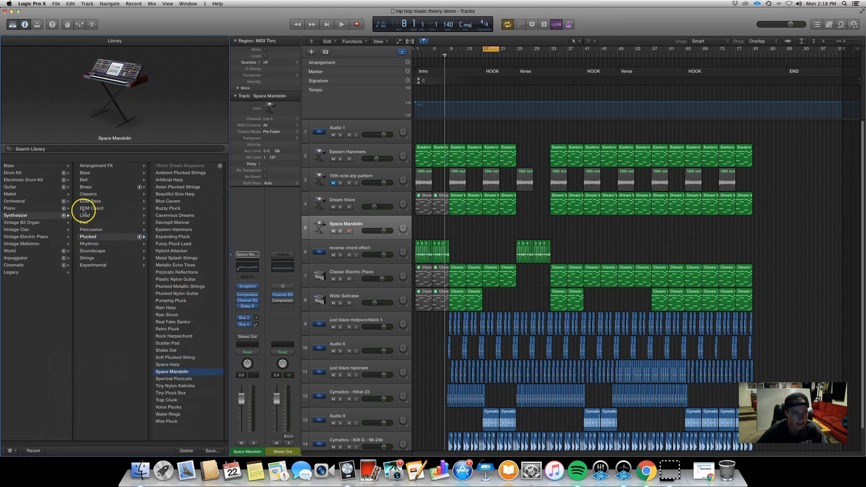
click(12, 24)
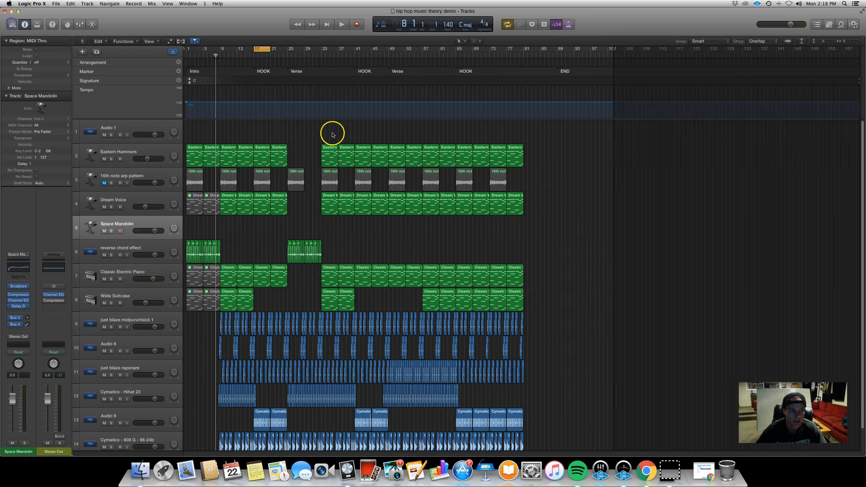
Create an empty MIDI region at bar 17 on the Space Mandolin track and extend it to 4 bars.
right_click(254, 226)
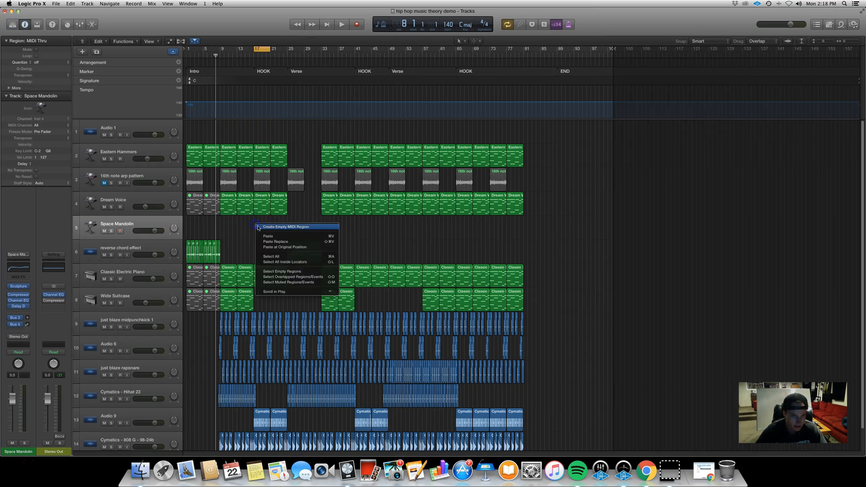
click(258, 229)
drag(257, 233, 271, 235)
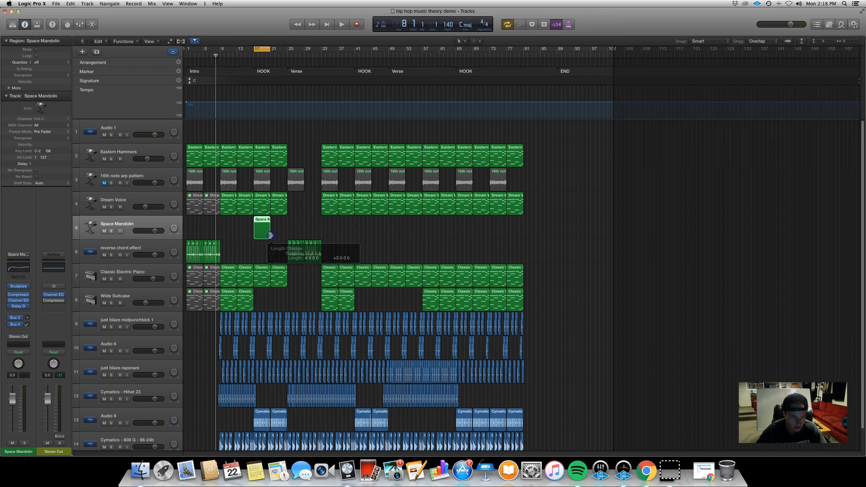
Open the Space Mandolin region in the Piano Roll and draw a note about one beat long between C3 and C4 at bar 17.
key(super+Right)
key(super+Right)
key(super+Right)
key(super+Right)
key(super+Right)
key(super+Left)
click(250, 238)
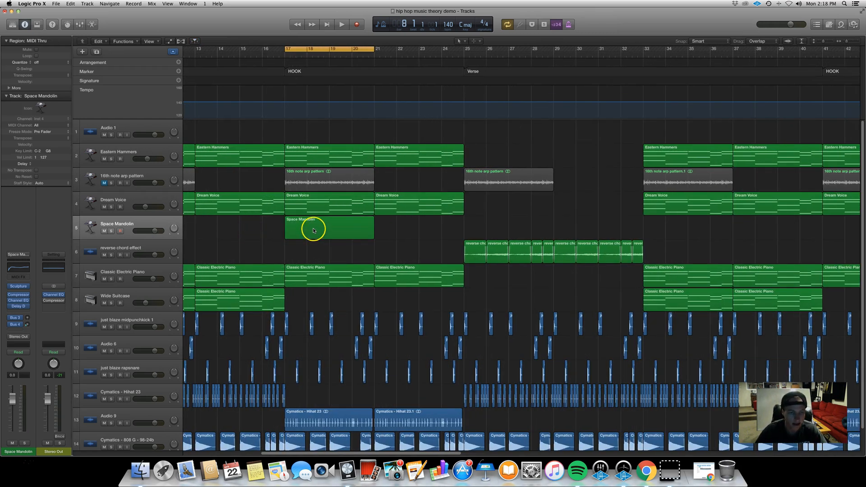
double_click(339, 227)
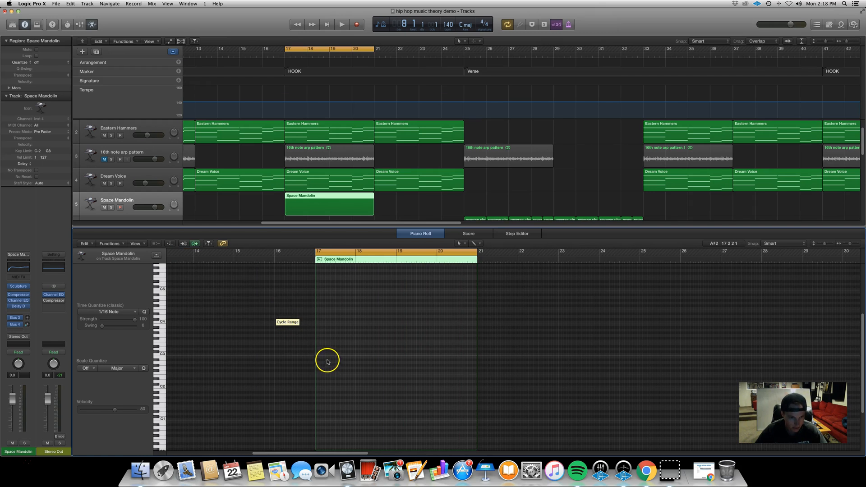
super+click(317, 330)
drag(317, 330, 324, 331)
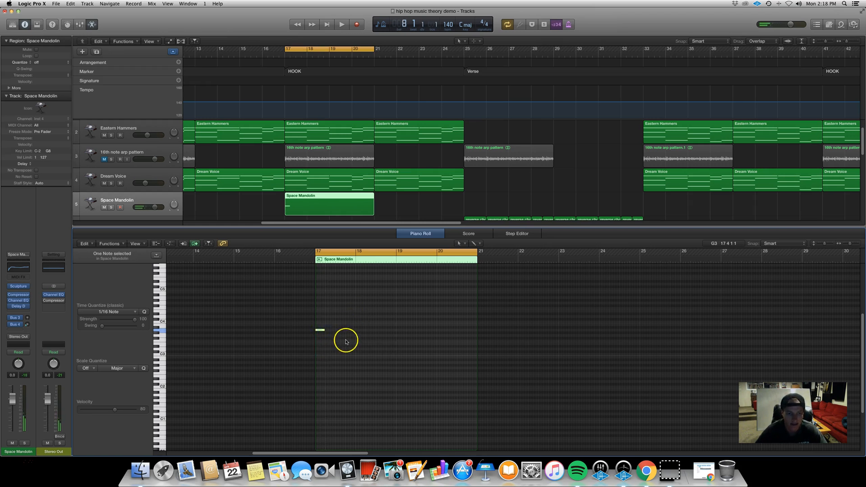
Play the hook from bar 17 to hear the first Space Mandolin note against the chords.
key(space)
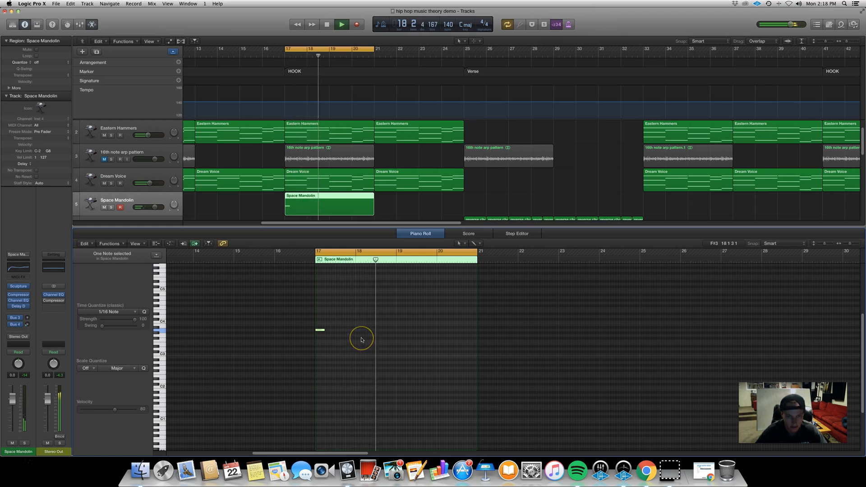
key(space)
key(space)
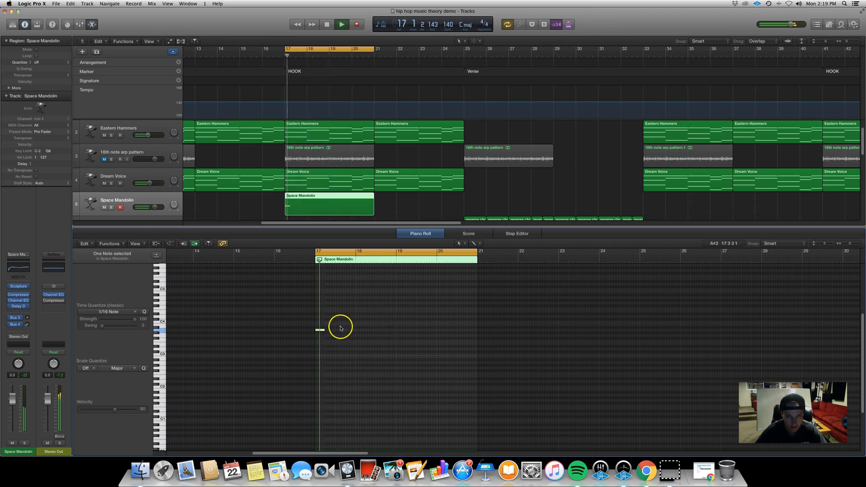
key(space)
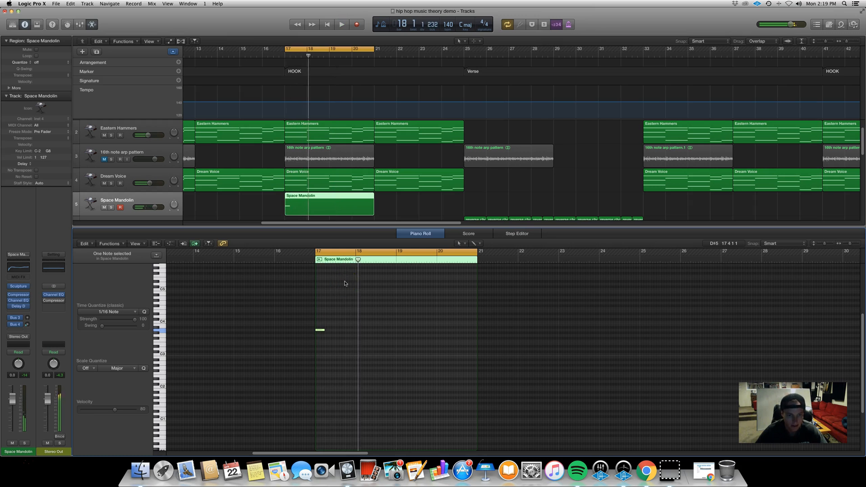
scroll(341, 287, down, 1)
scroll(342, 287, left, 1)
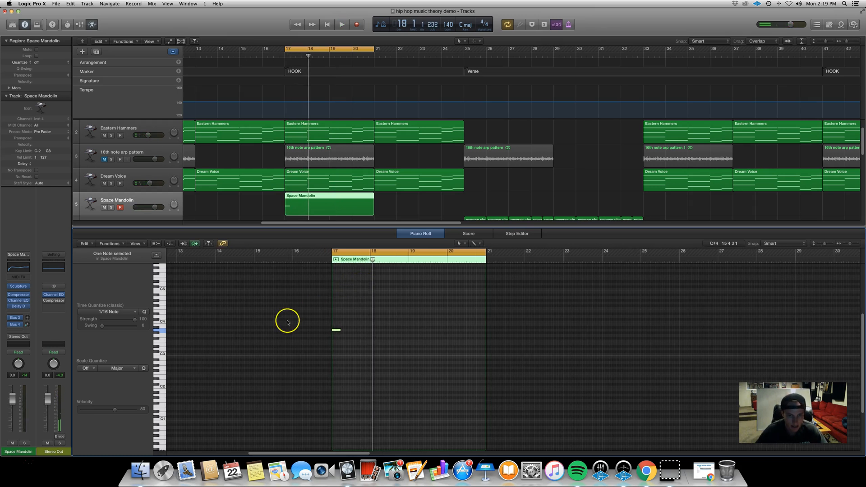
click(165, 335)
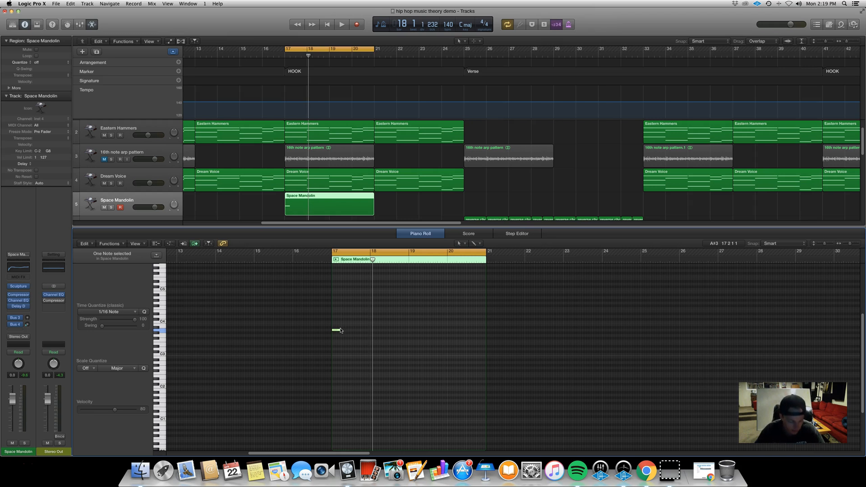
click(339, 330)
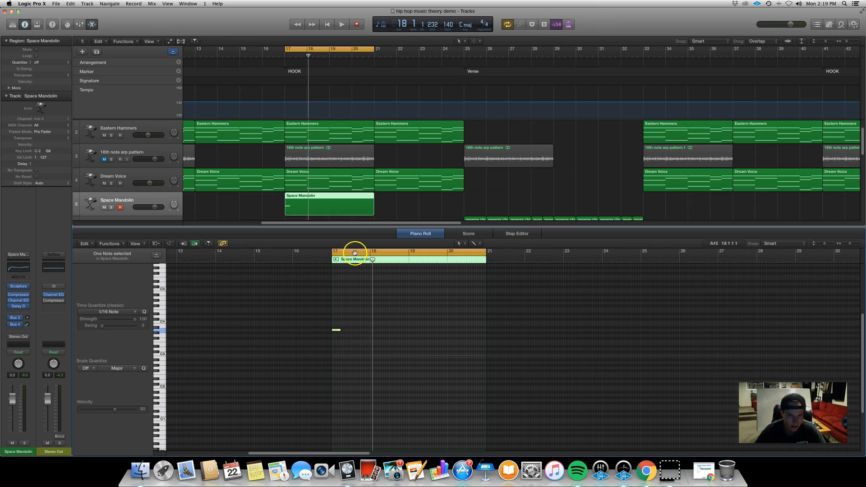
Shorten the cycle range to the single bar from 17 to 18.
click(337, 252)
drag(337, 253, 371, 253)
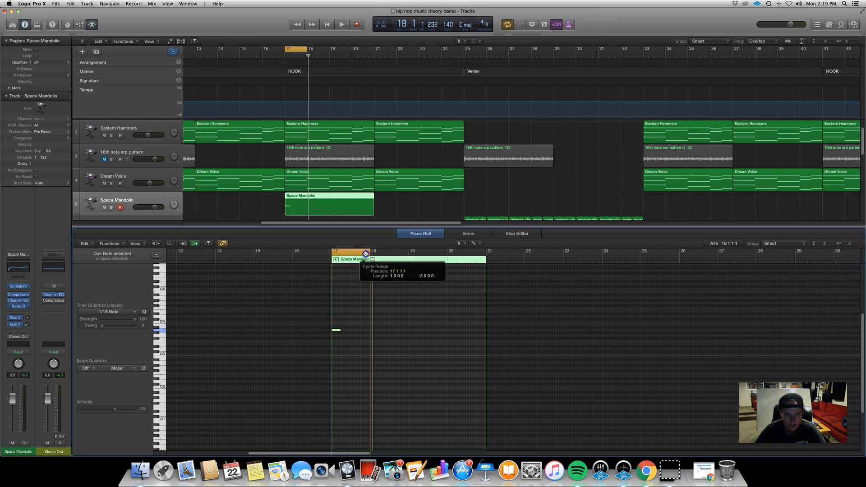
scroll(374, 293, right, 1)
scroll(374, 293, up, 2)
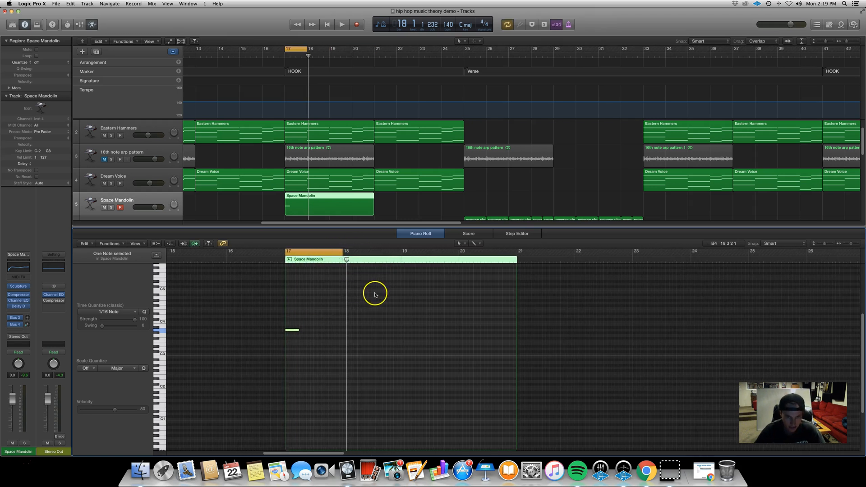
scroll(337, 290, right, 1)
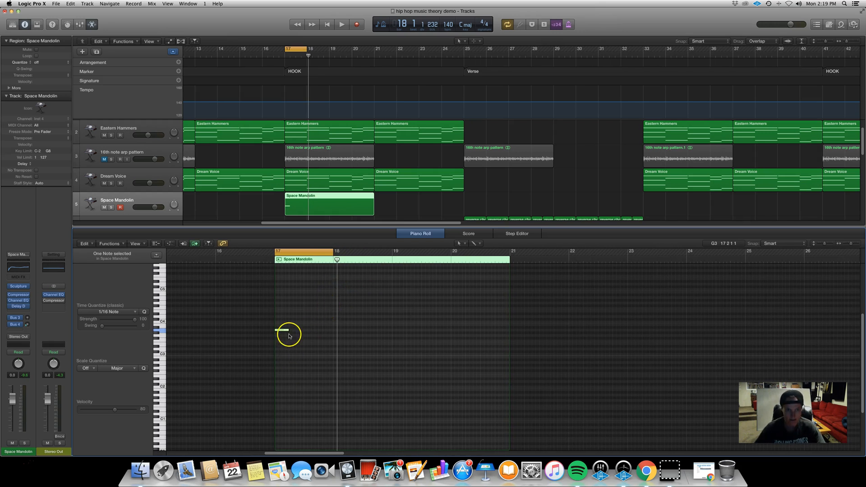
Add one-beat notes on F4 at beat 3 and E4 at beat 4 of bar 17, auditioning them during playback.
key(space)
super+click(306, 308)
key(space)
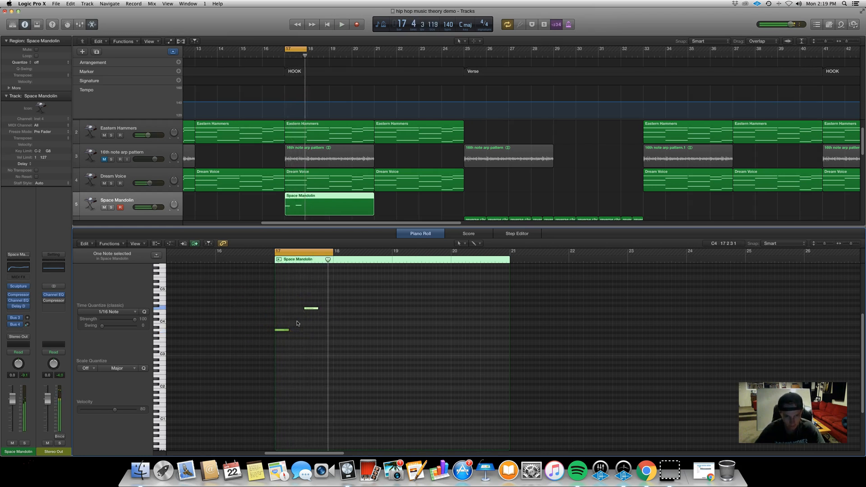
key(space)
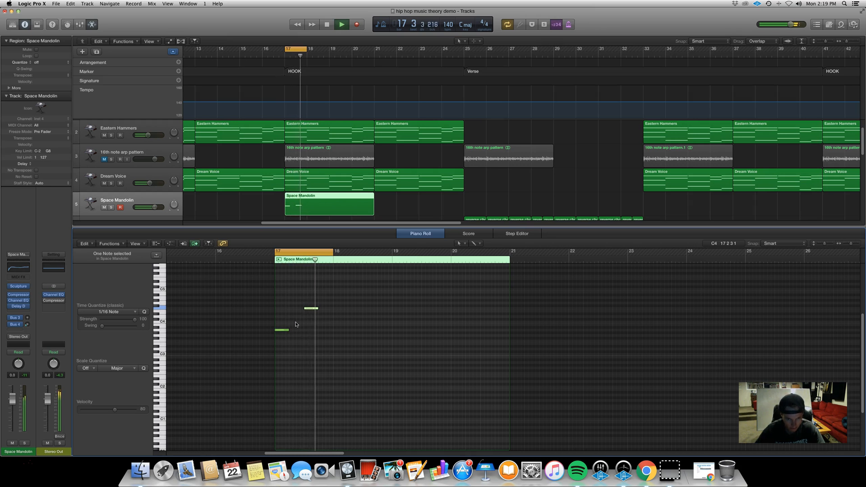
key(space)
super+click(325, 311)
key(space)
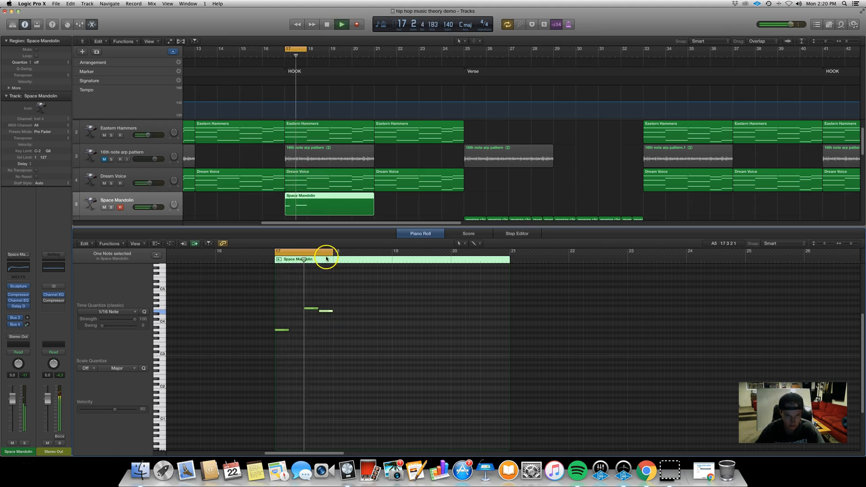
Extend the cycle range to bars 17 to 19 and play the loop with the three mandolin notes.
key(space)
drag(334, 253, 391, 258)
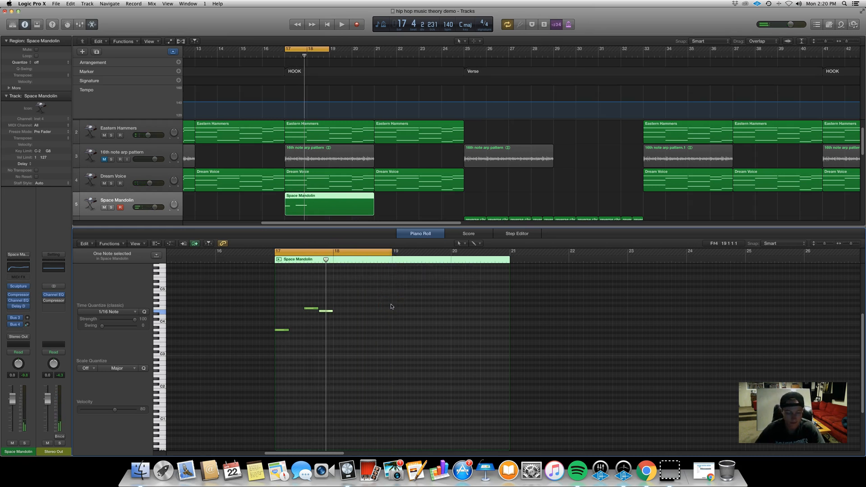
key(space)
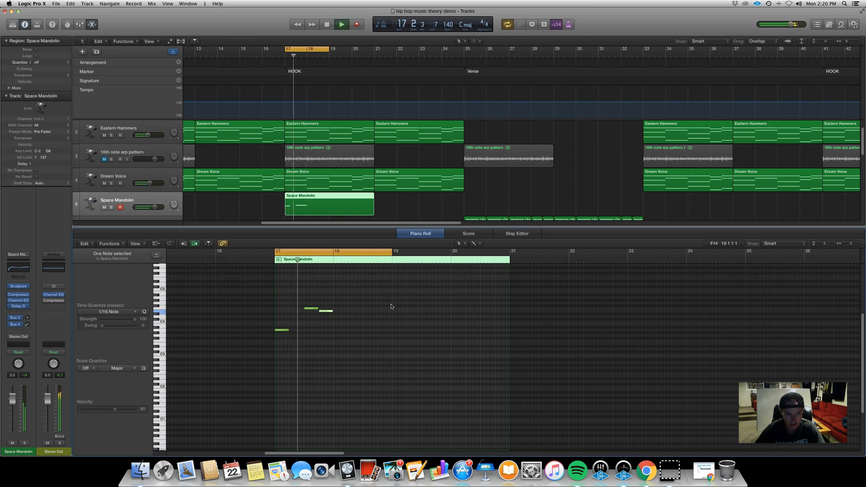
key(super+Right)
key(super+Right)
key(super+Right)
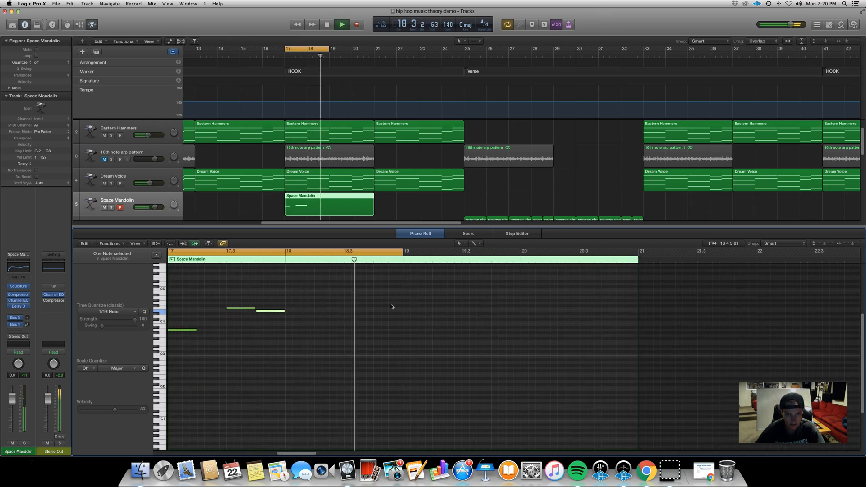
key(super+Left)
key(space)
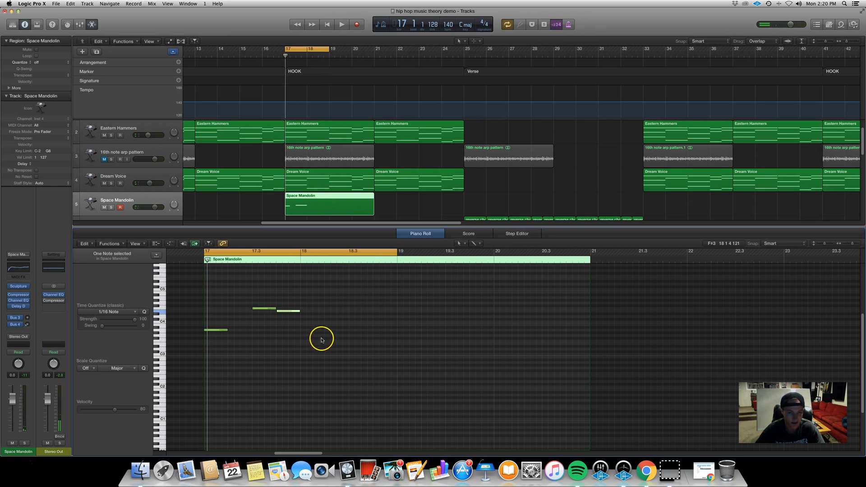
Copy the F4 and E4 notes to beats 3 and 4 of bar 18, add a one-beat A3 half a beat into bar 18, and play it.
click(280, 321)
key(space)
drag(305, 328, 363, 311)
click(344, 358)
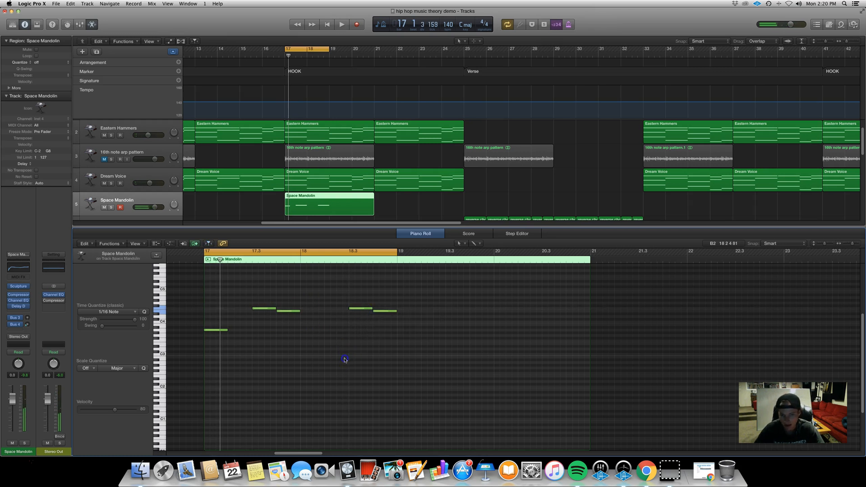
click(313, 330)
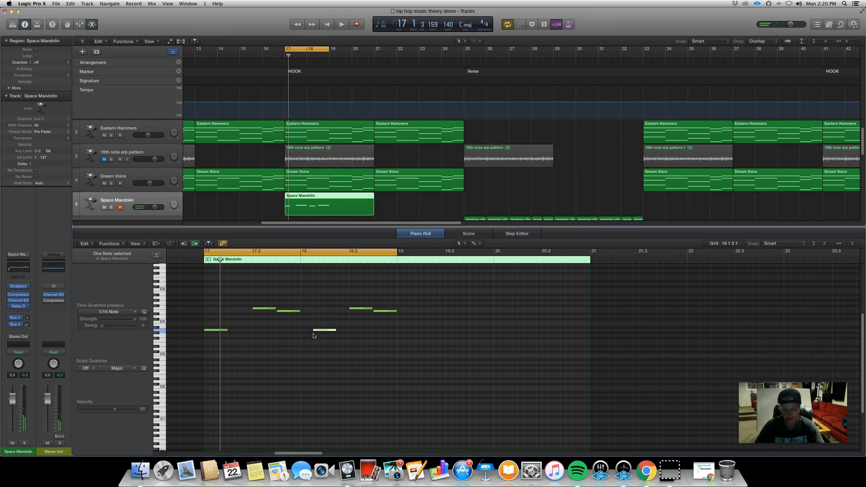
key(space)
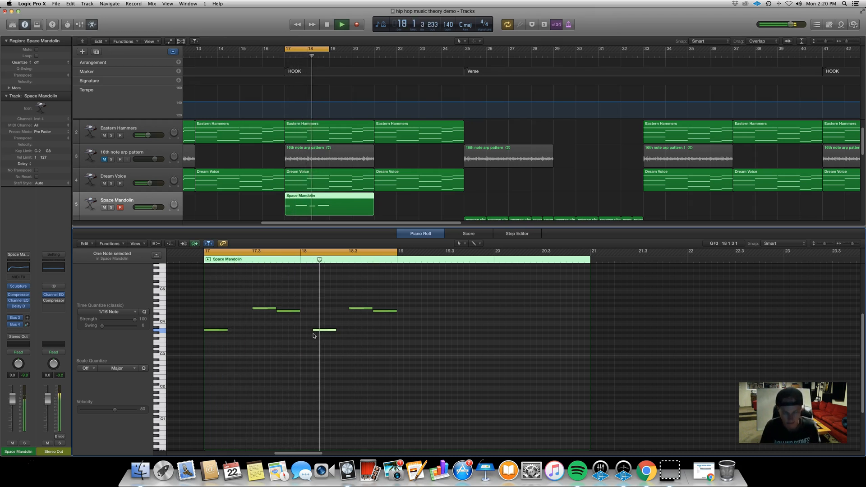
key(space)
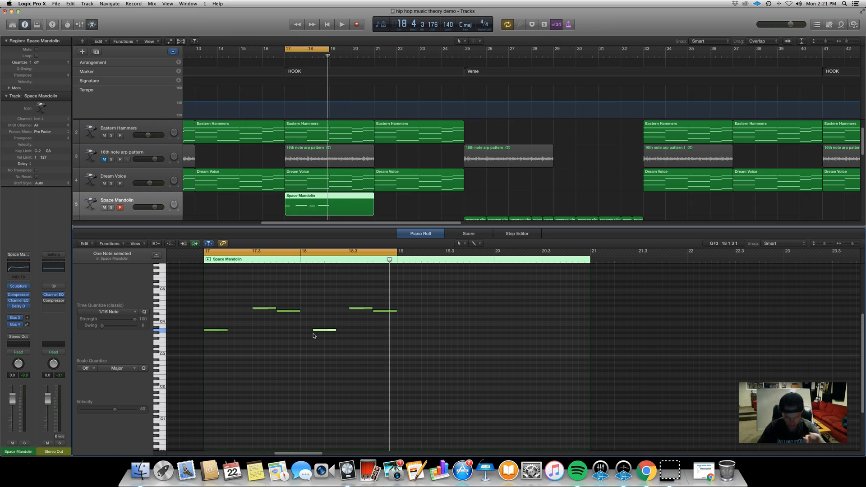
Shorten bar 18's A3 note to half a beat, follow it with half-beat B3 and A3 notes, and play the phrase.
click(326, 338)
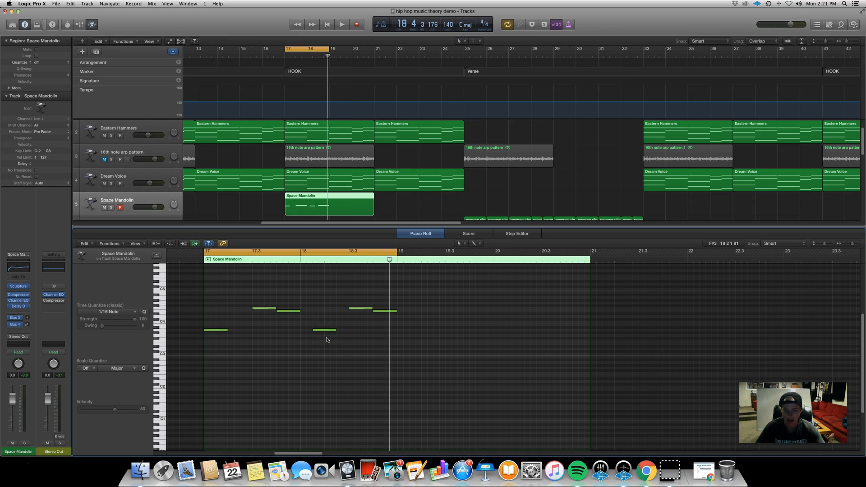
click(333, 331)
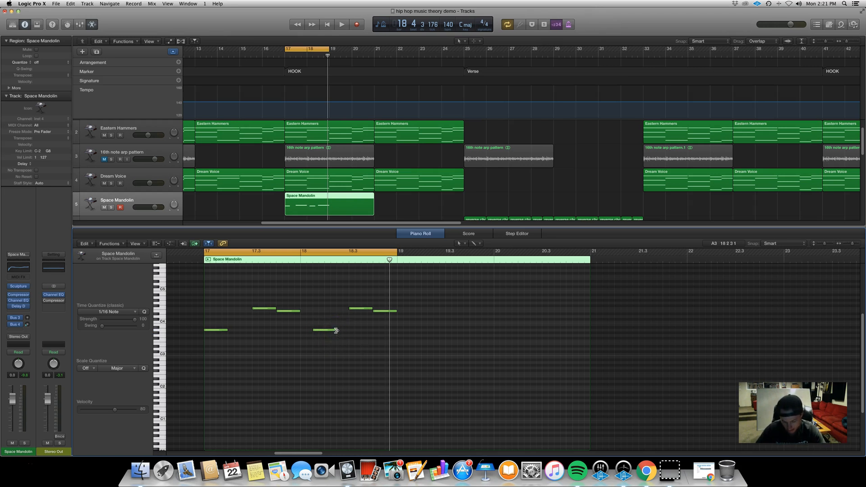
click(336, 330)
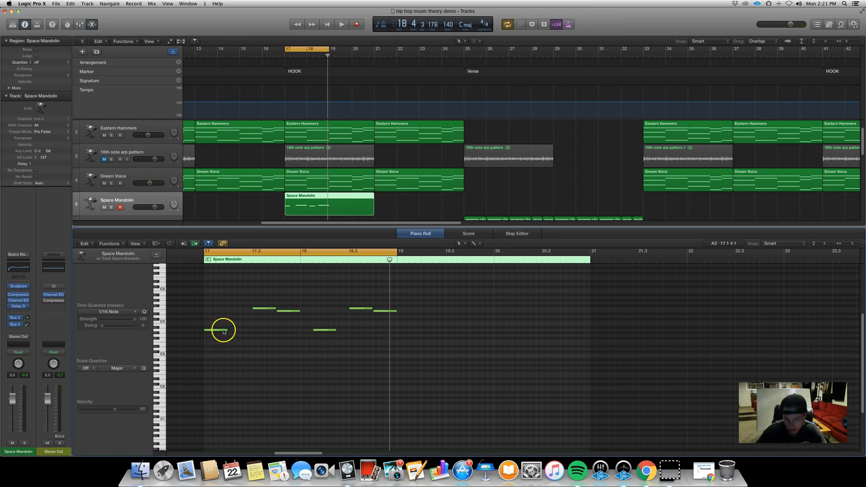
drag(335, 330, 324, 333)
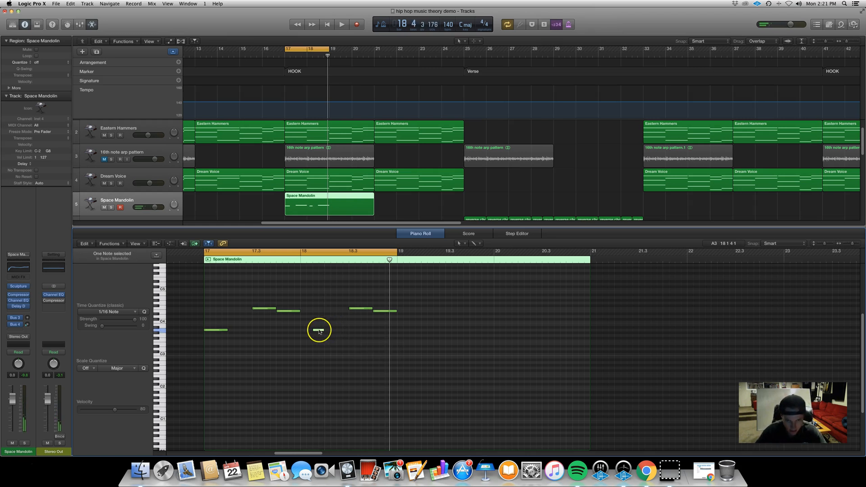
click(326, 324)
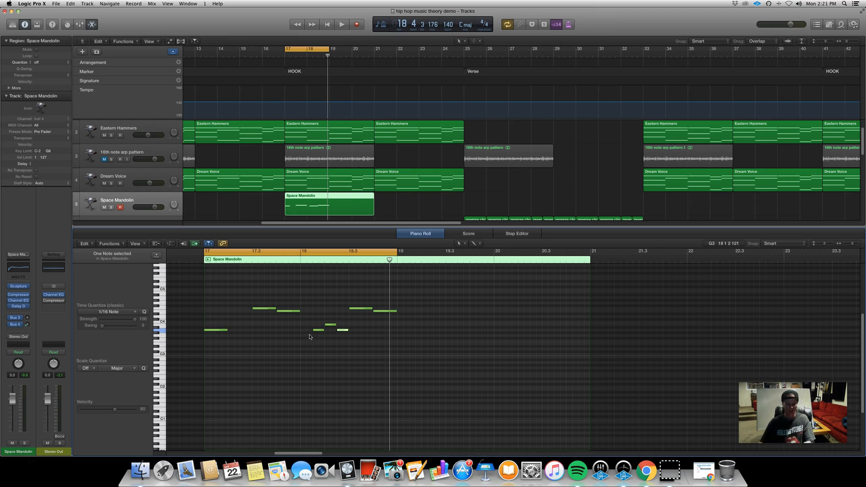
key(space)
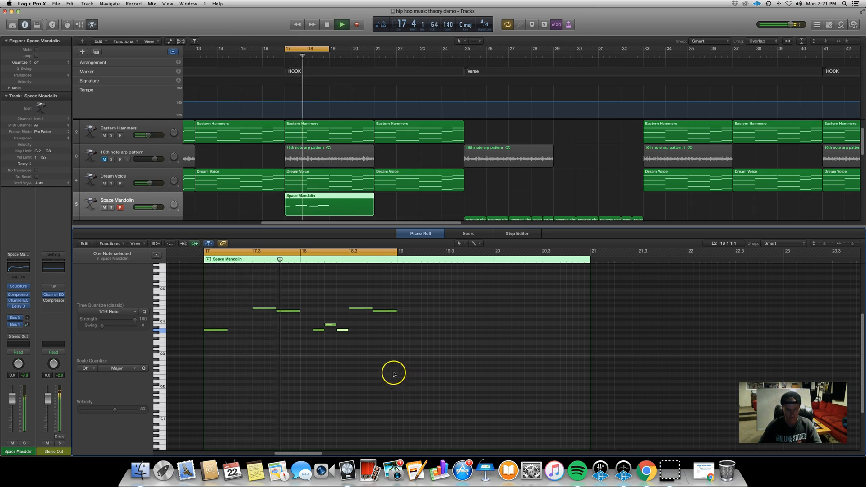
key(space)
Copy all eight mandolin notes to bars 19 and 20 and extend the cycle range to bar 21.
drag(457, 361, 215, 283)
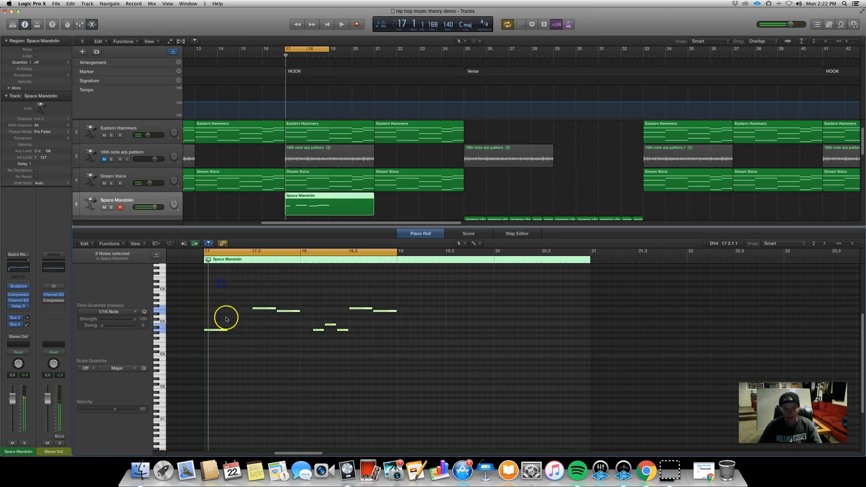
drag(223, 332, 411, 303)
drag(221, 331, 414, 331)
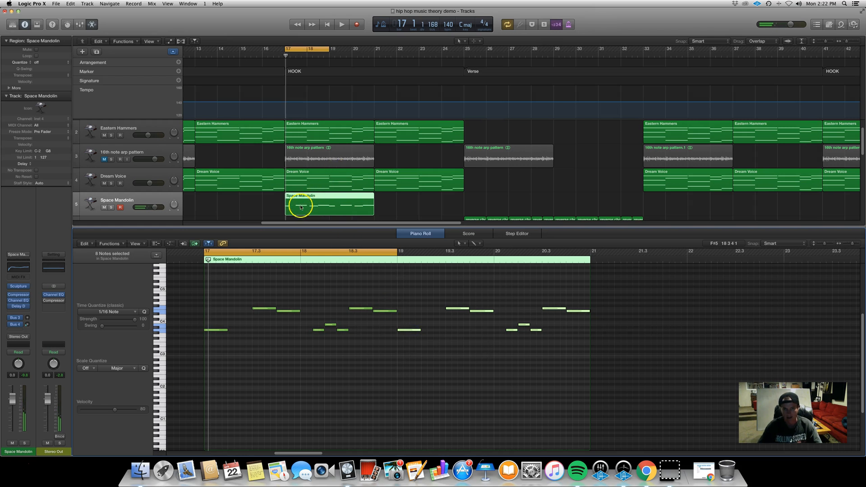
drag(397, 257, 589, 269)
click(578, 367)
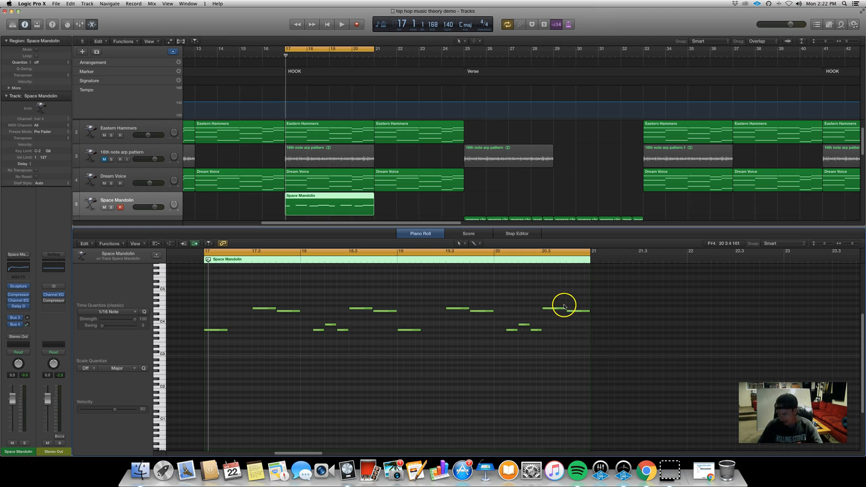
Turn the end of bar 20 into a descending run of half-beat notes F4, E4, D4 and C4 from beat 3, and play it.
mouse_move(565, 309)
mouse_down()
mouse_move(554, 310)
mouse_move(589, 310)
mouse_move(559, 314)
mouse_up()
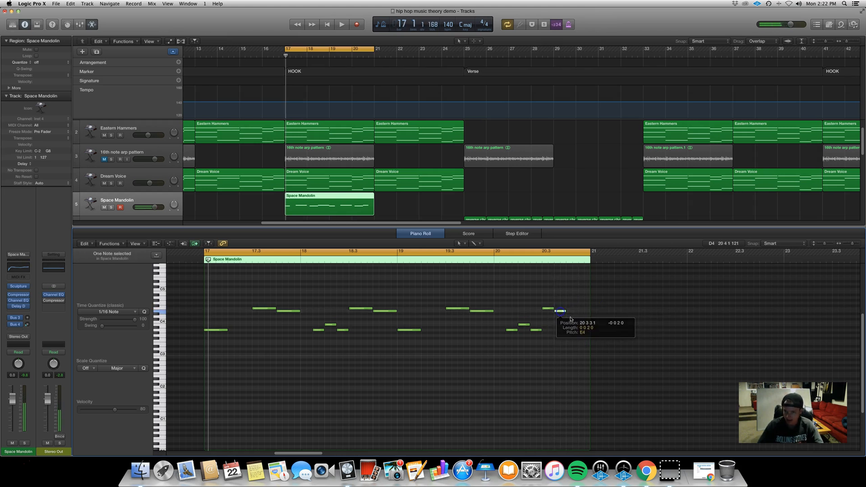
key(space)
super+click(571, 317)
super+click(579, 322)
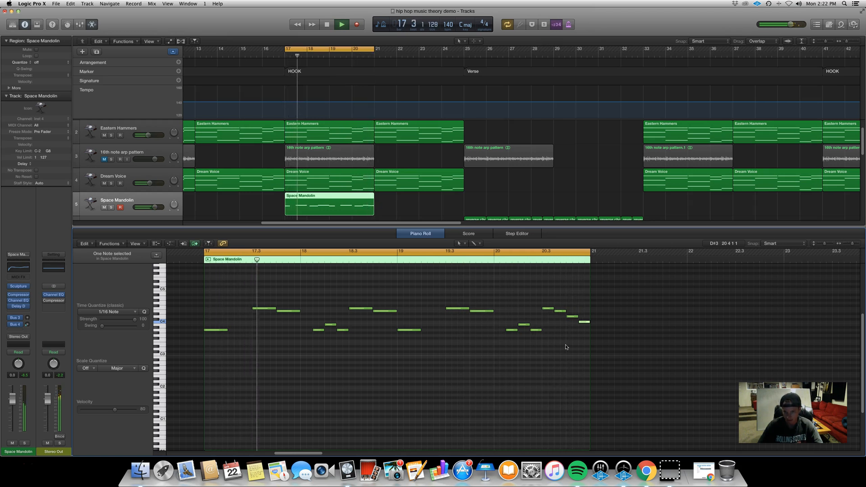
key(space)
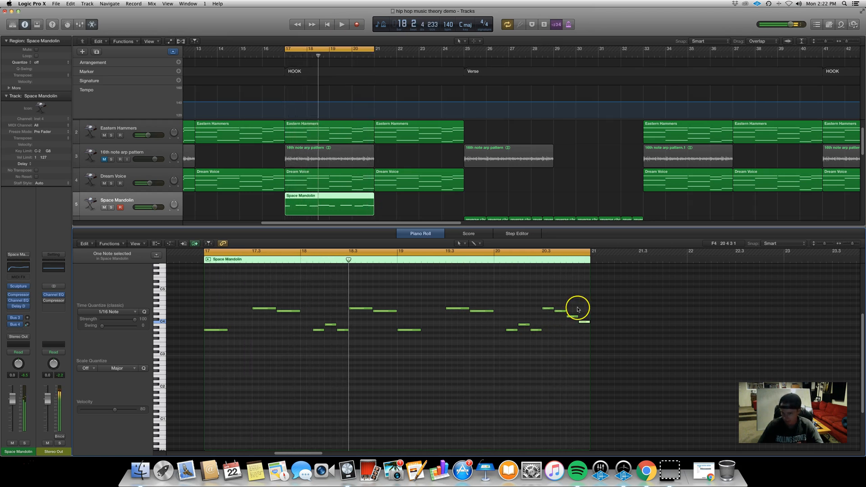
Delete the final C4 note and move the E4 and D4 notes later, to 20 3 4 and 20 4 3.
drag(583, 334, 587, 320)
key(Delete)
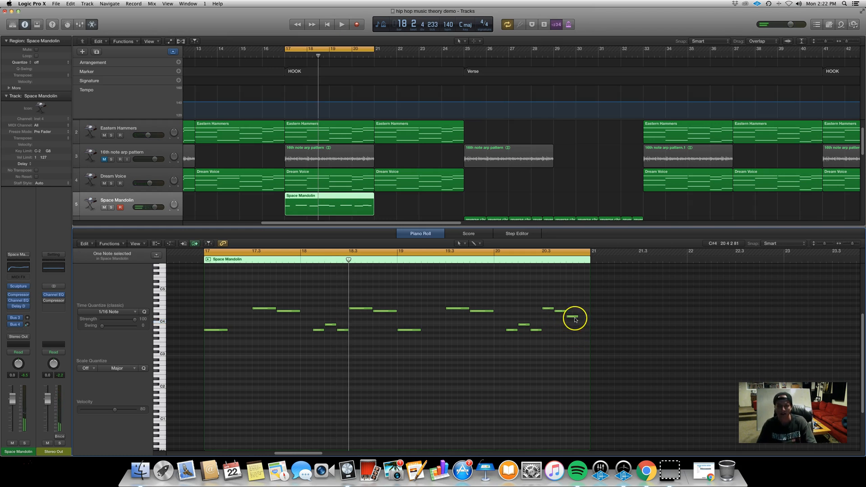
mouse_move(573, 317)
mouse_down()
mouse_move(585, 317)
mouse_move(567, 311)
mouse_up()
click(561, 311)
click(568, 318)
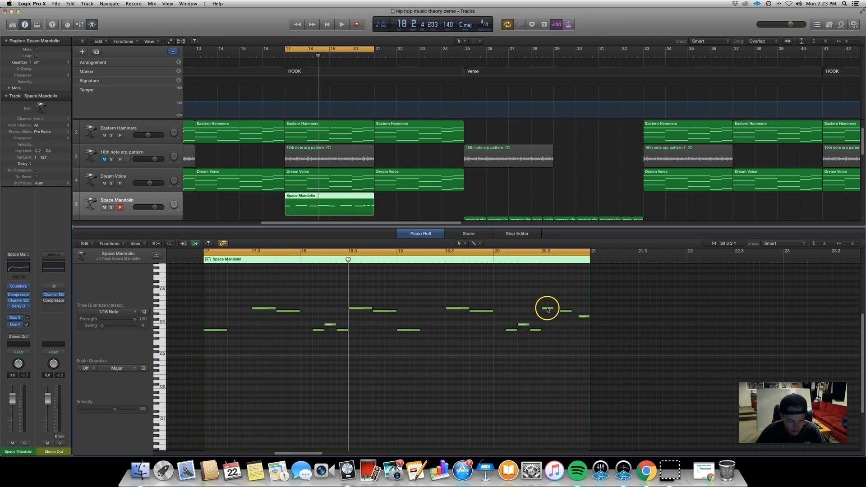
scroll(551, 314, up, 1)
scroll(551, 315, up, 3)
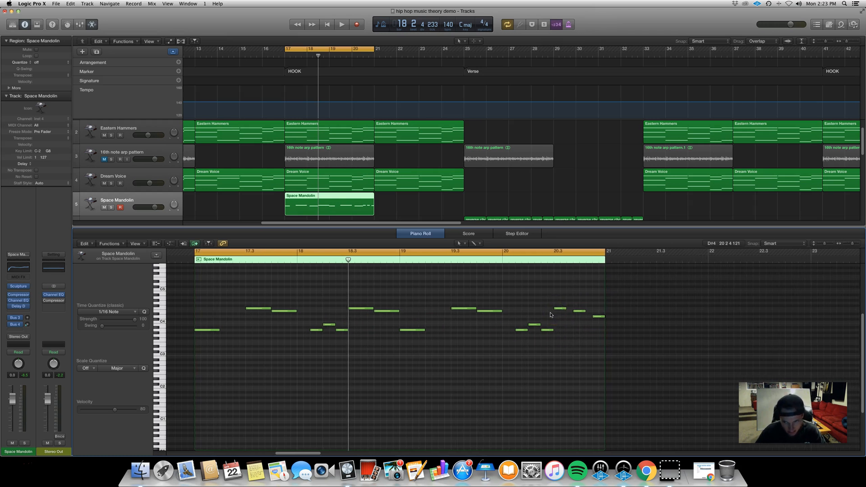
Audition bar 20's final E4 and D4 notes and play the four-bar mandolin melody in the cycle.
scroll(548, 317, right, 2)
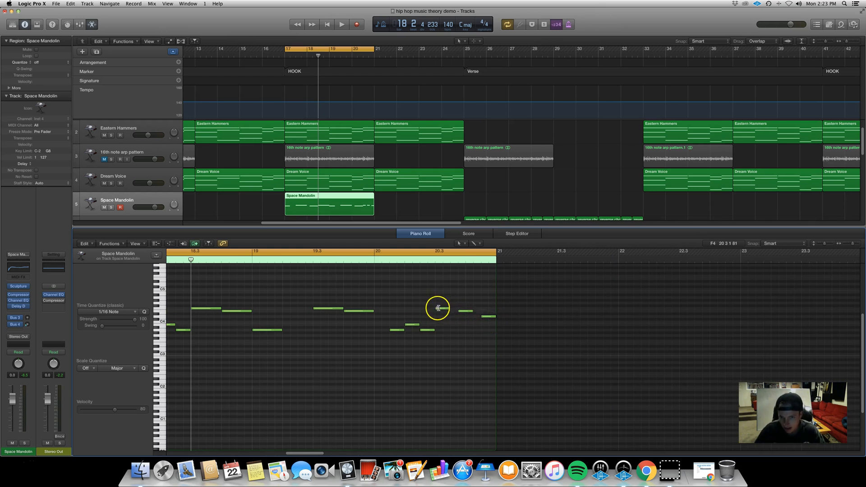
click(461, 311)
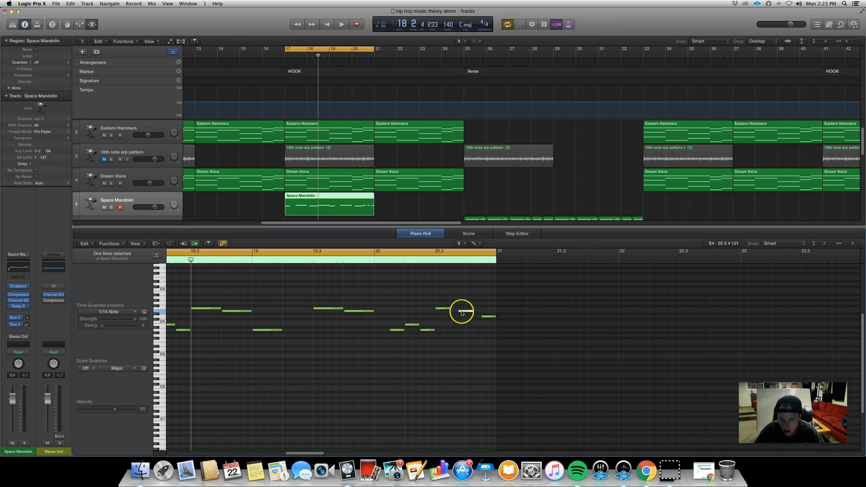
click(481, 318)
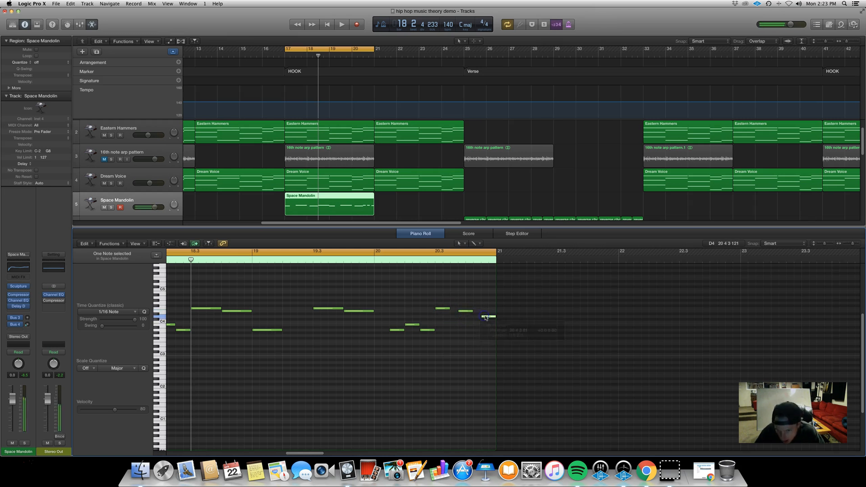
click(371, 260)
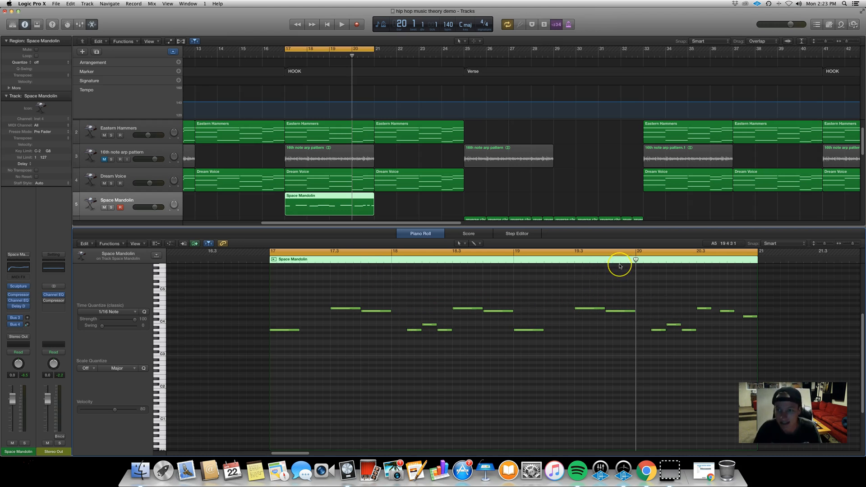
key(space)
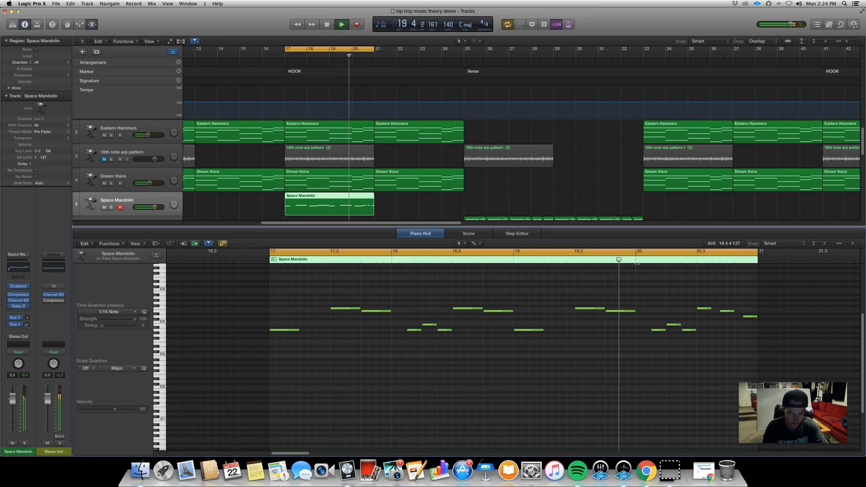
key(space)
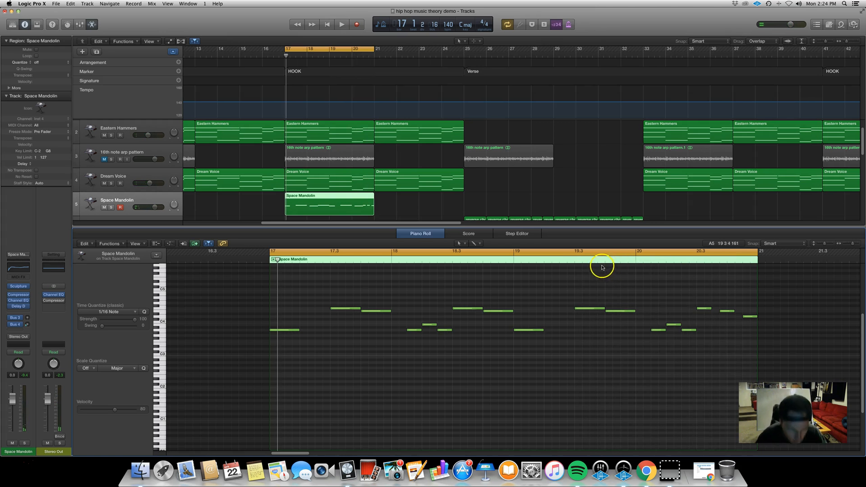
Enlarge the tracks area and copy the Space Mandolin region from bar 17 to bar 21.
drag(394, 227, 393, 270)
click(391, 230)
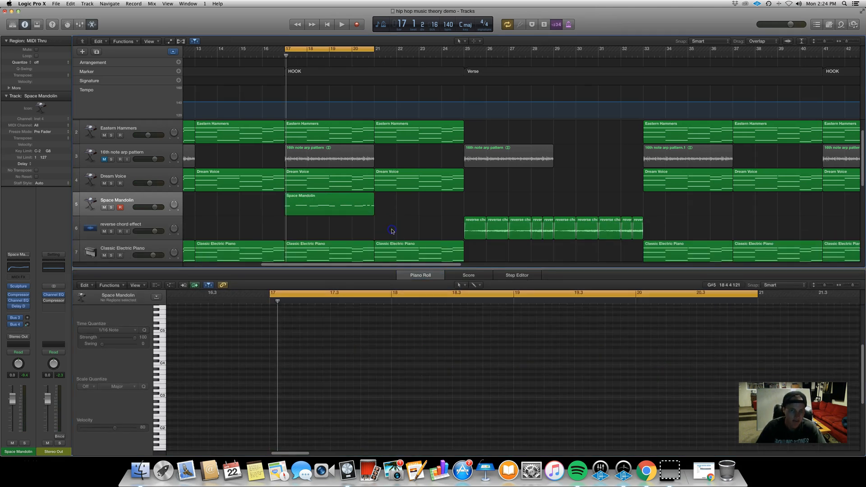
click(320, 209)
drag(320, 208, 412, 210)
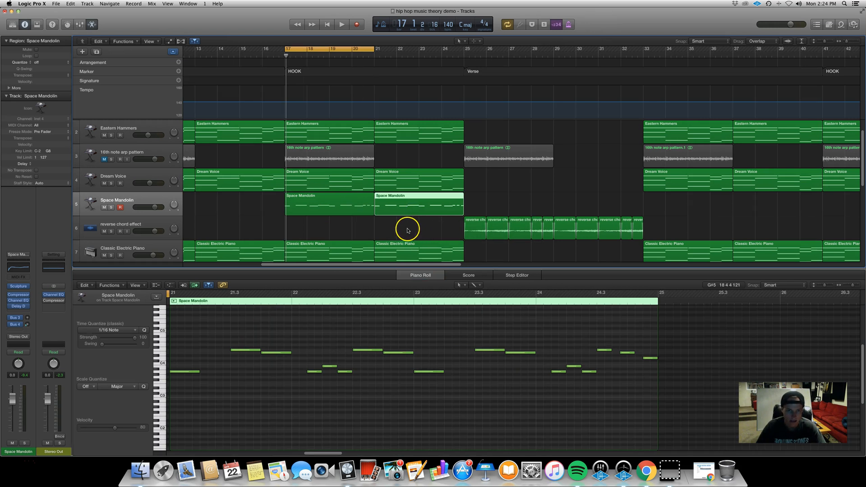
Copy the mandolin regions into the later hooks, filling bars 41 to 49 and bars 65 to 81.
click(412, 228)
key(super+Left)
key(super+Left)
drag(412, 203, 445, 200)
key(super+Left)
drag(523, 192, 635, 203)
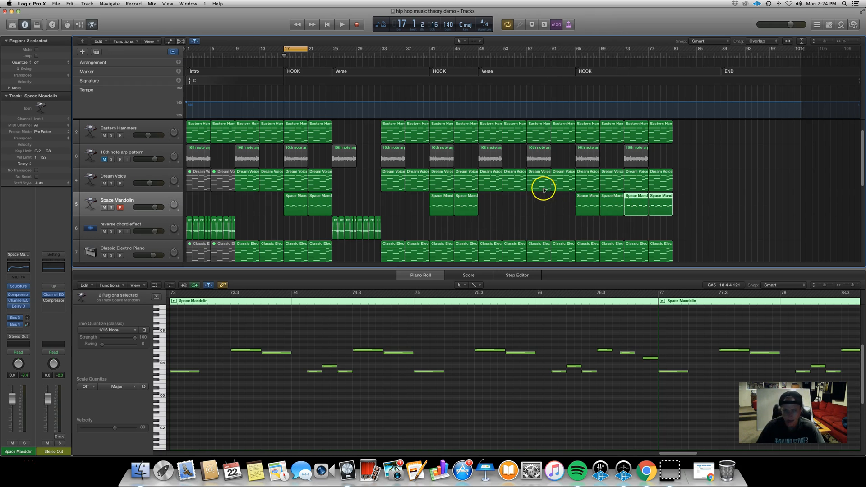
Extend the cycle range to bar 25 and turn cycling off.
click(387, 209)
drag(307, 49, 333, 51)
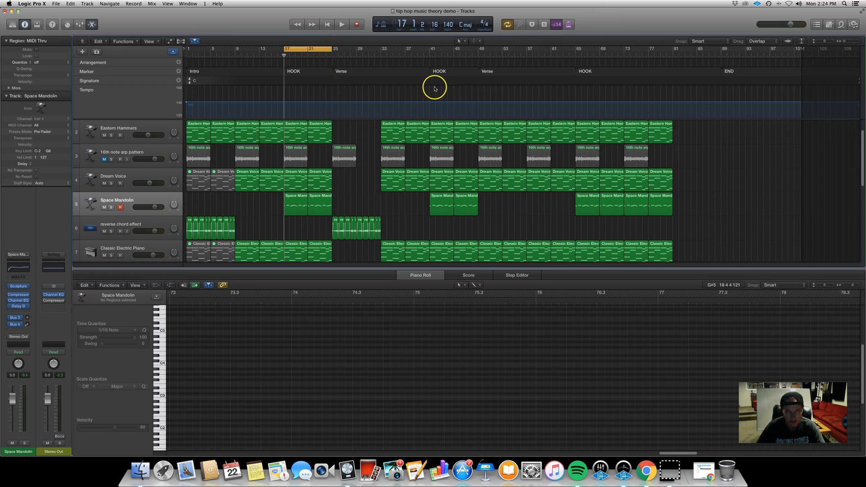
click(479, 77)
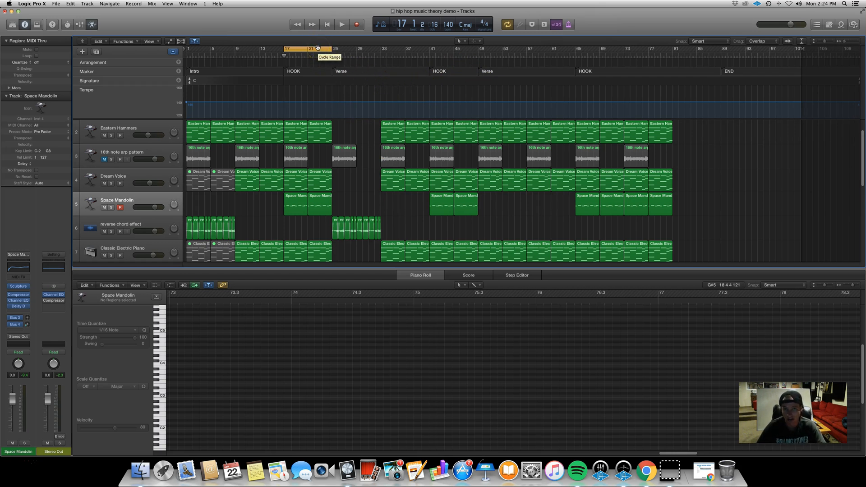
click(319, 51)
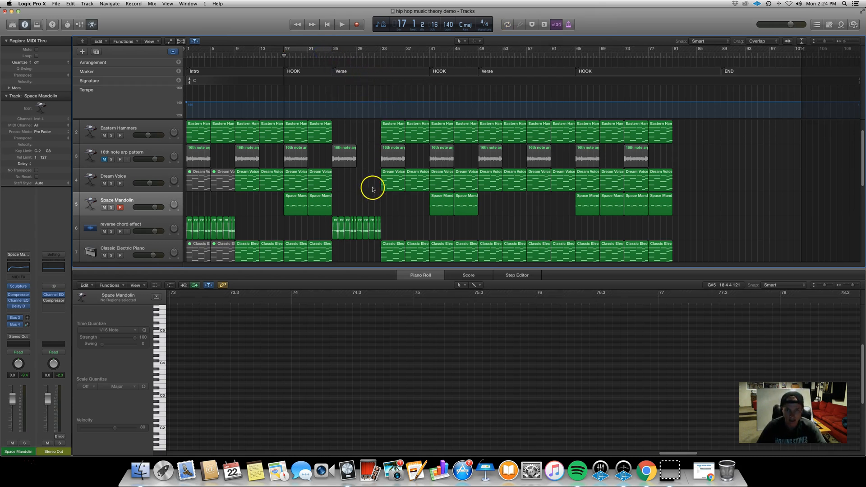
Copy two Space Mandolin regions to bars 33 and 37, leading into the second hook.
scroll(385, 188, down, 3)
scroll(386, 189, up, 2)
scroll(385, 188, down, 10)
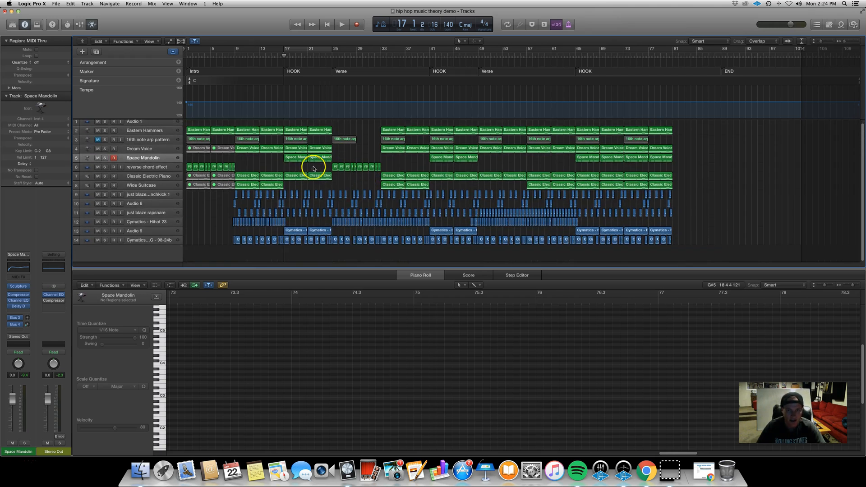
scroll(416, 158, up, 5)
drag(410, 167, 391, 158)
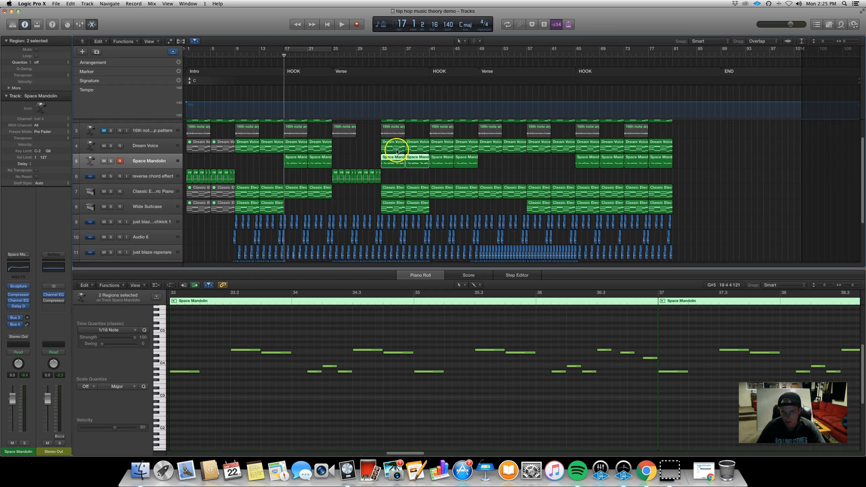
Insert a stereo Channel EQ on the Space Mandolin track, enable its high cut band, and close the plug-in.
click(163, 161)
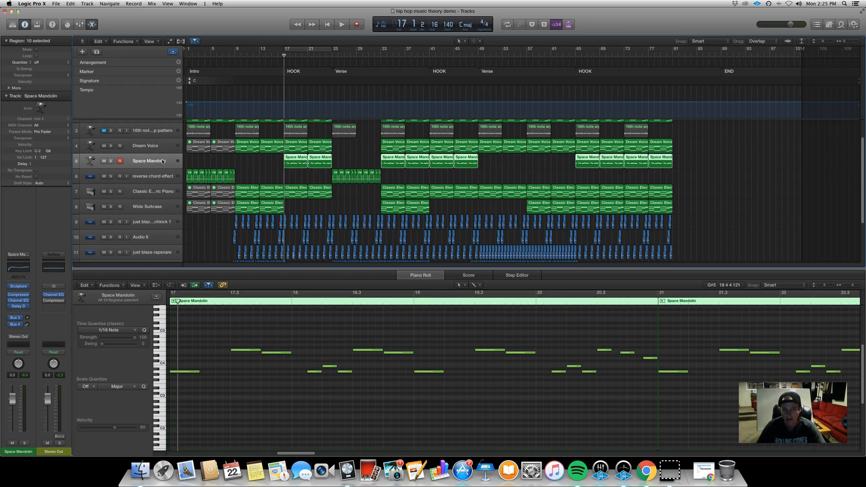
click(25, 312)
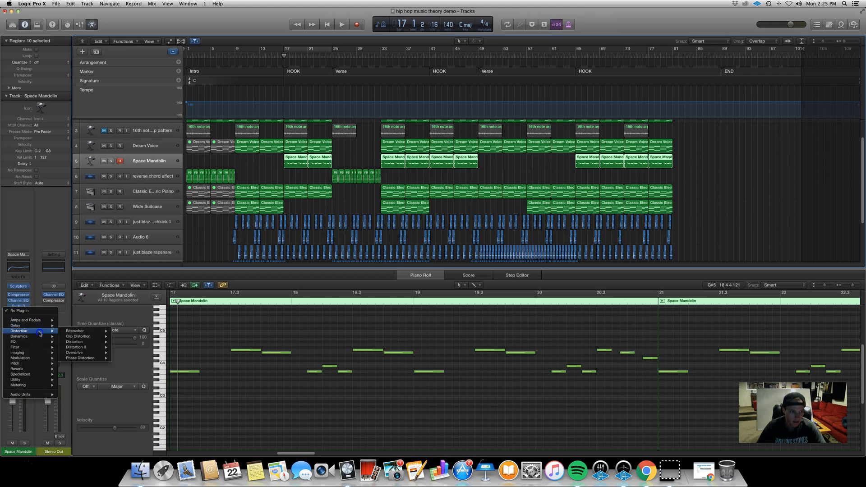
mouse_move(27, 342)
mouse_move(80, 343)
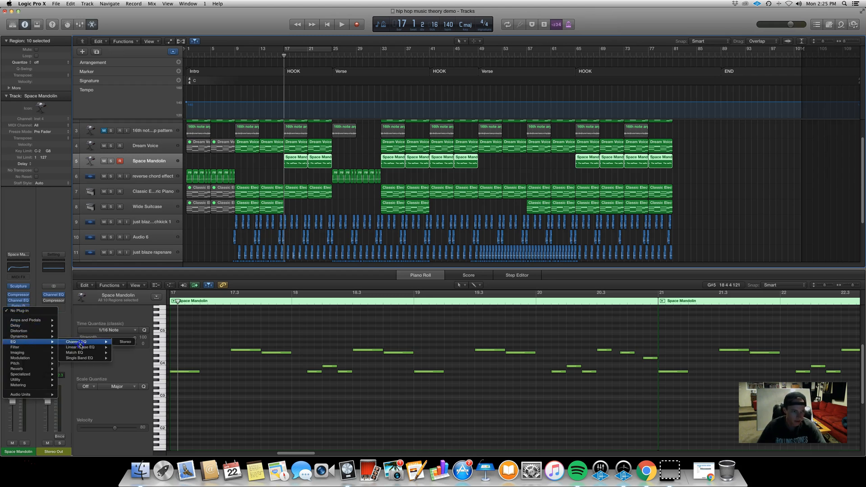
click(125, 344)
click(85, 177)
drag(159, 33, 354, 140)
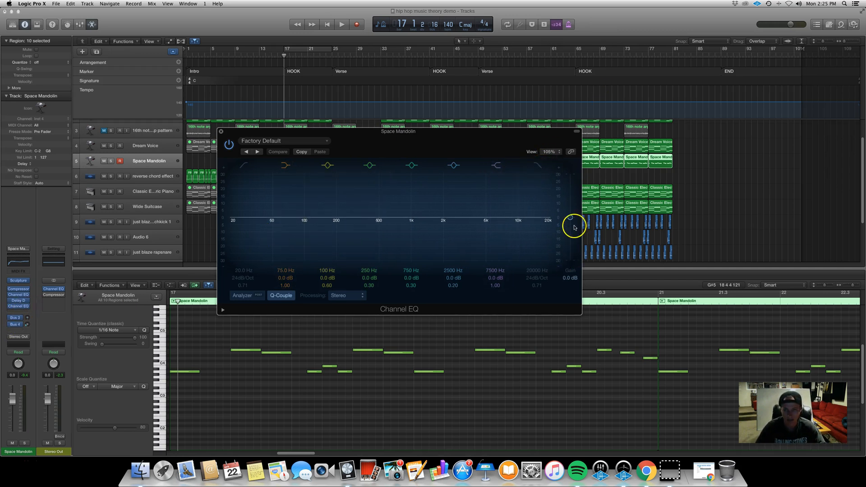
click(537, 165)
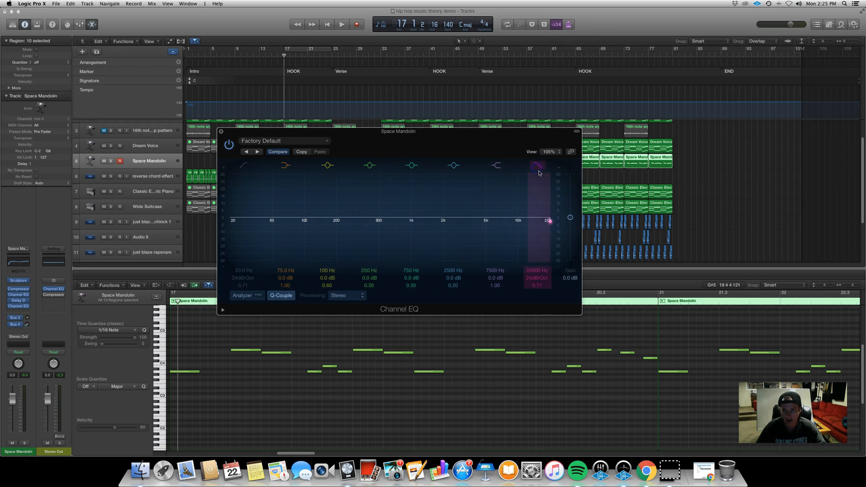
click(221, 131)
Show track automation and set the Space Mandolin lane to the second Channel EQ's High Cut Frequency.
key(a)
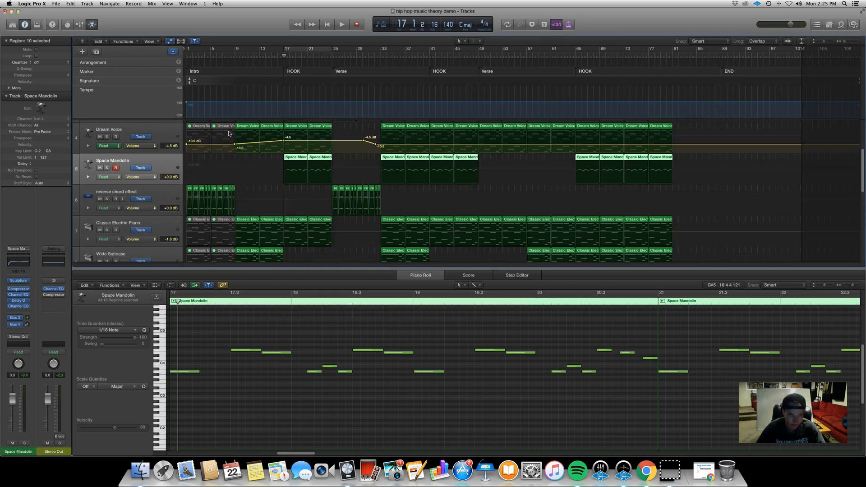
click(144, 178)
mouse_move(164, 163)
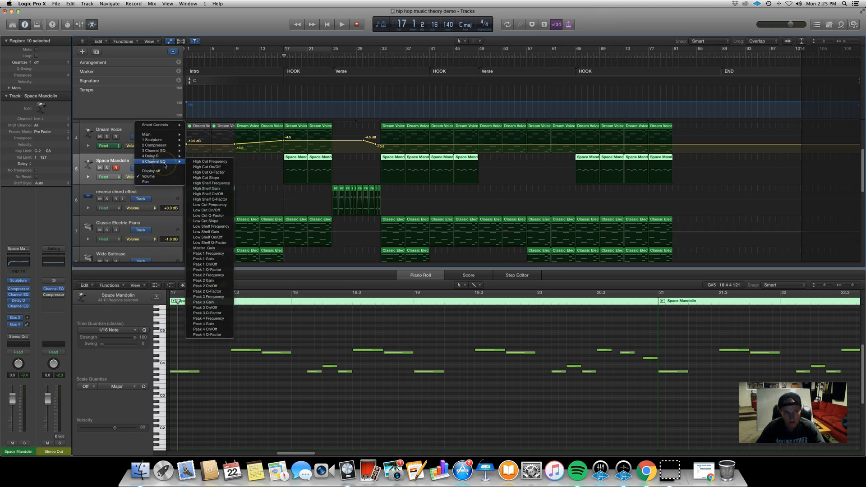
click(195, 161)
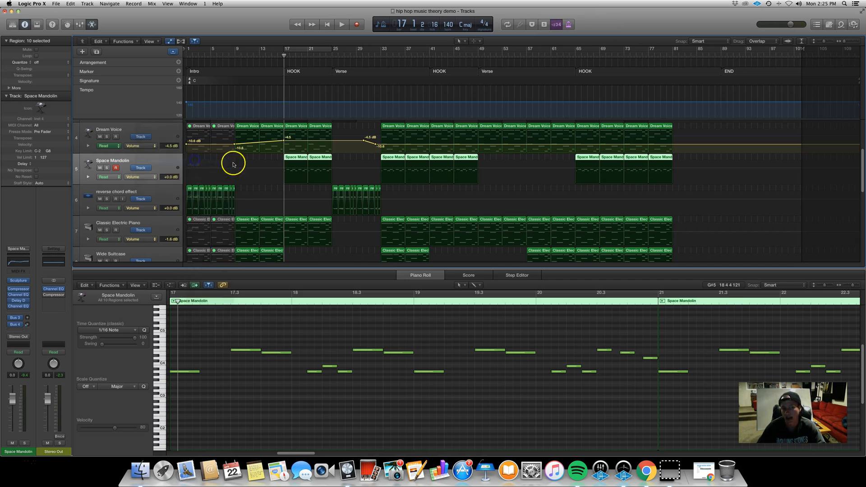
Add high cut automation points at 20000 Hz on the Space Mandolin track just before bars 33 and 41.
click(376, 163)
click(381, 163)
click(431, 164)
click(426, 163)
key(super+Right)
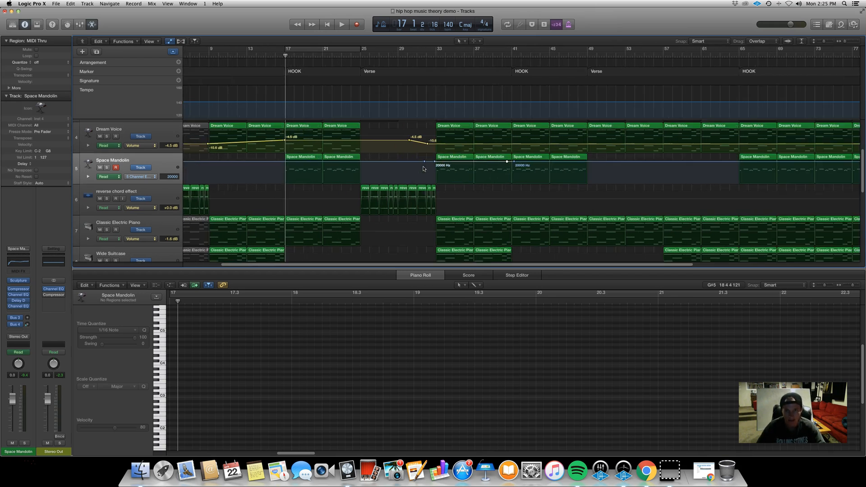
click(530, 161)
drag(530, 162, 528, 162)
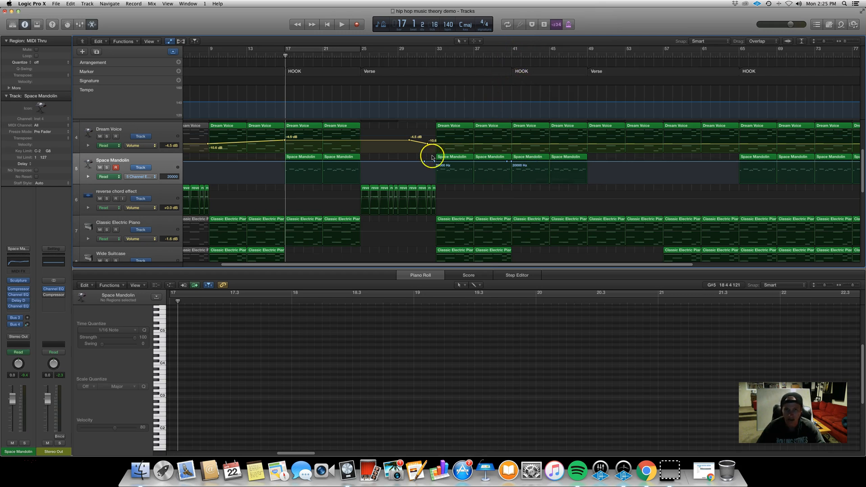
Drop the high cut frequency sharply at bar 33, rising through 1000 Hz near bar 37 to 20000 Hz at bar 41, and play it.
click(417, 161)
mouse_move(435, 162)
mouse_down()
mouse_move(434, 177)
mouse_move(474, 170)
mouse_move(435, 174)
mouse_up()
click(442, 95)
click(433, 53)
key(space)
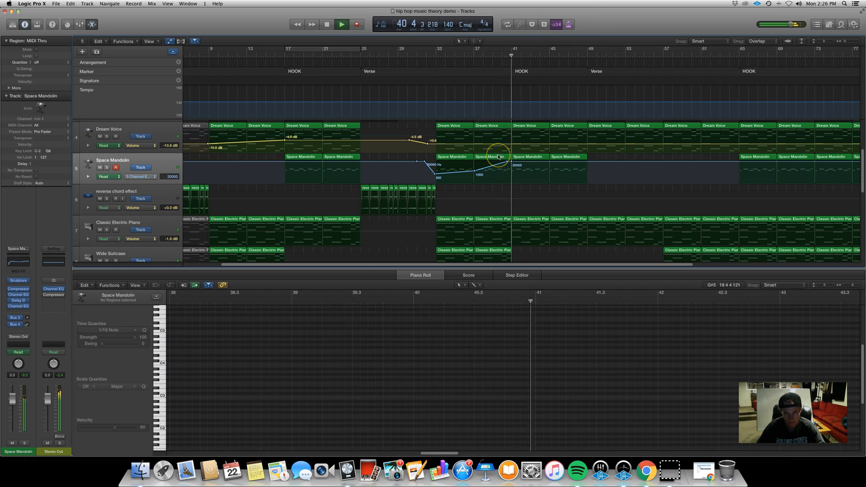
key(space)
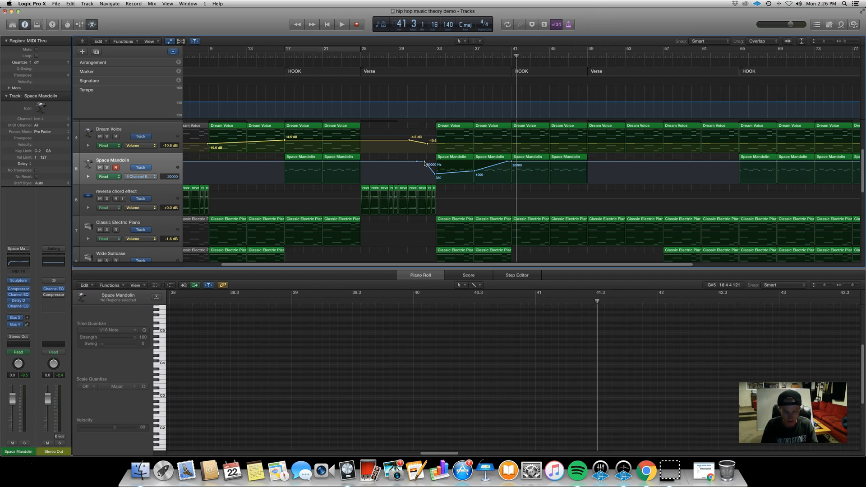
Hide automation and transpose all notes of the mandolin regions at bars 33 and 37 down one octave.
key(a)
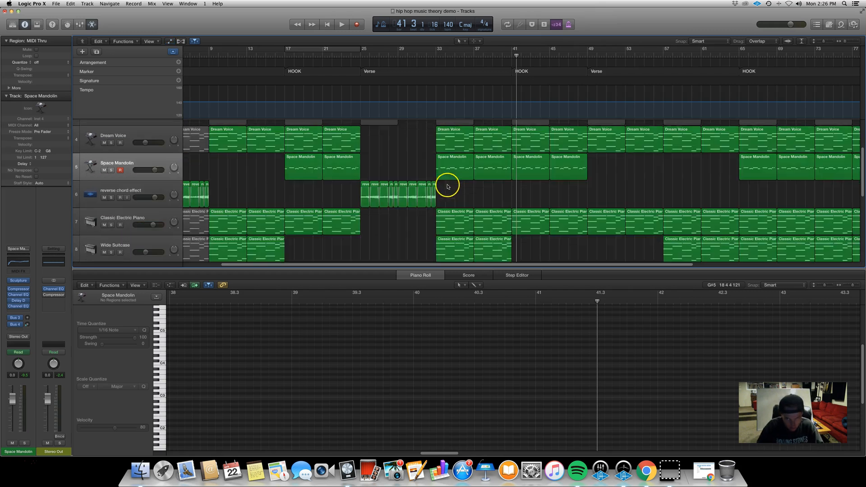
drag(429, 164, 491, 166)
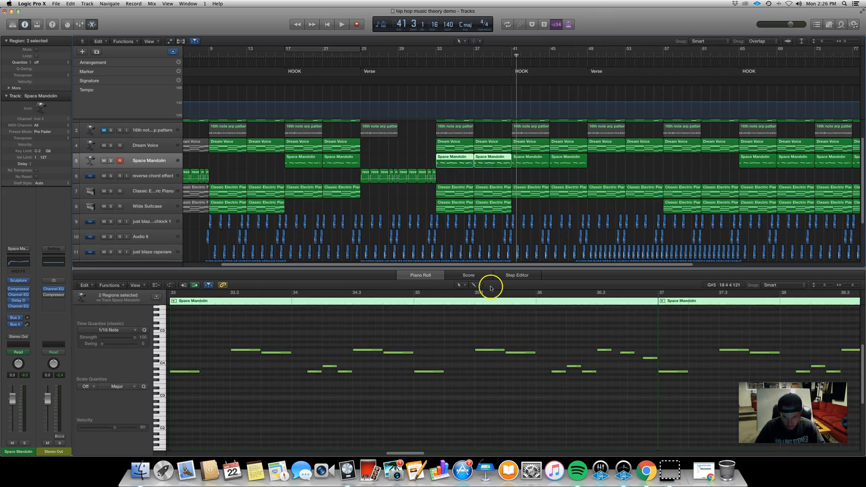
scroll(508, 343, down, 10)
scroll(508, 342, up, 3)
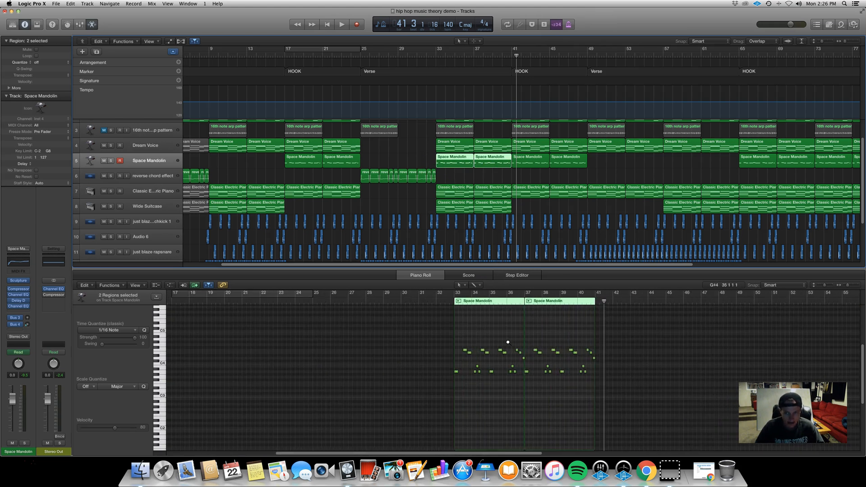
drag(425, 322, 648, 414)
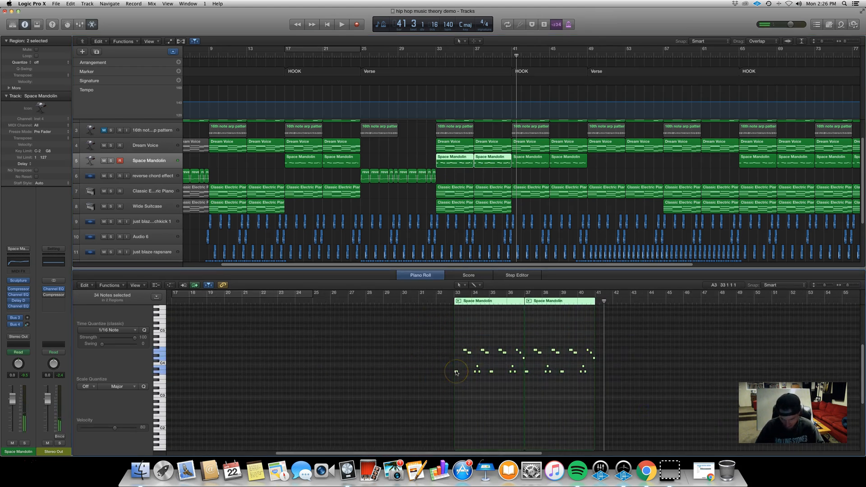
drag(456, 371, 456, 403)
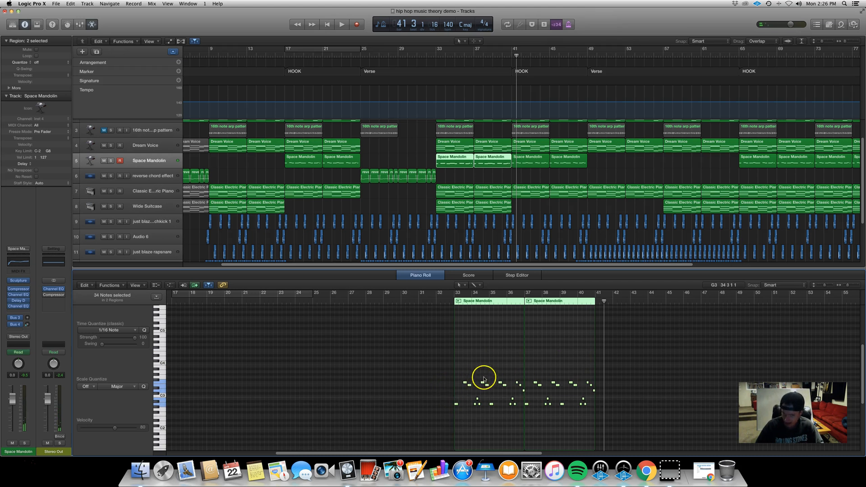
Play the lowered mandolin part from bar 33, check its high cut automation, and select the region at bar 37.
click(436, 55)
key(space)
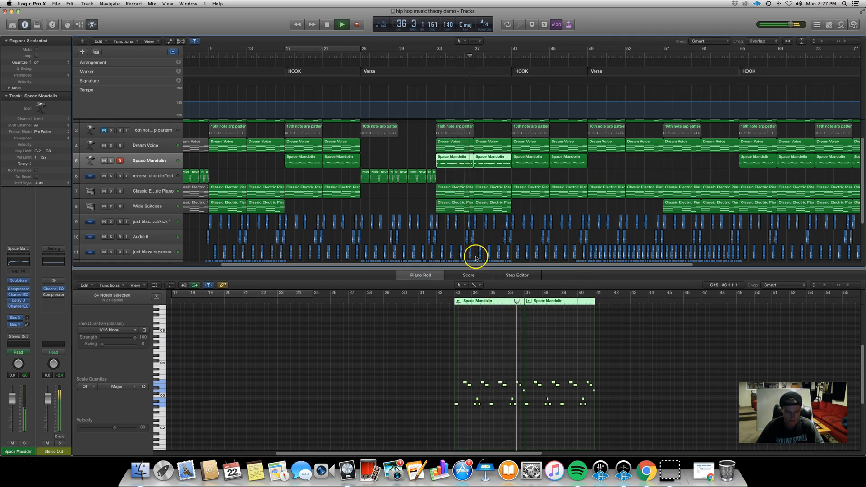
key(a)
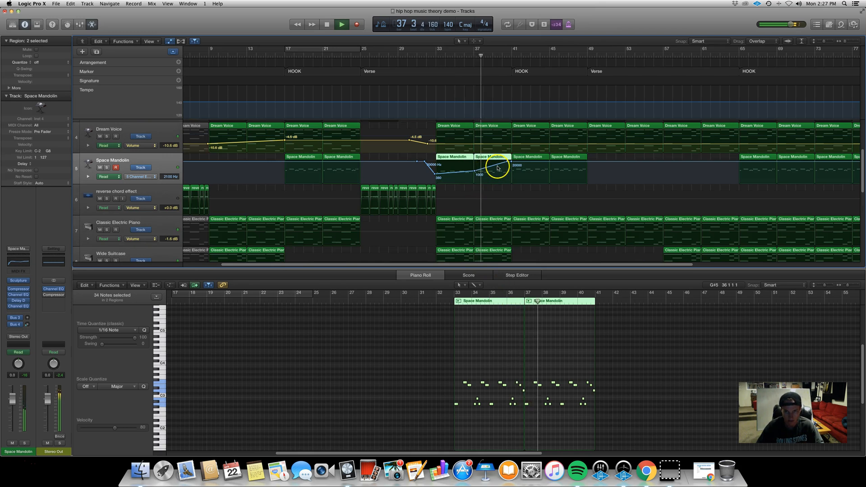
drag(497, 164, 504, 166)
key(a)
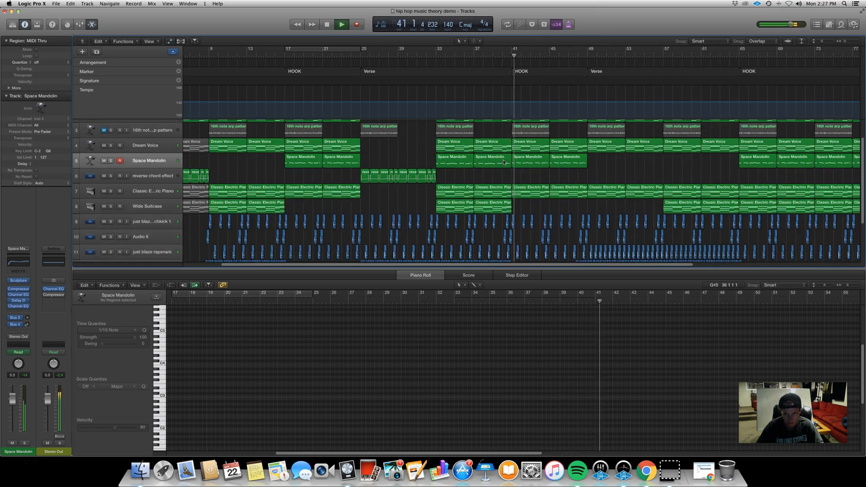
click(504, 162)
key(space)
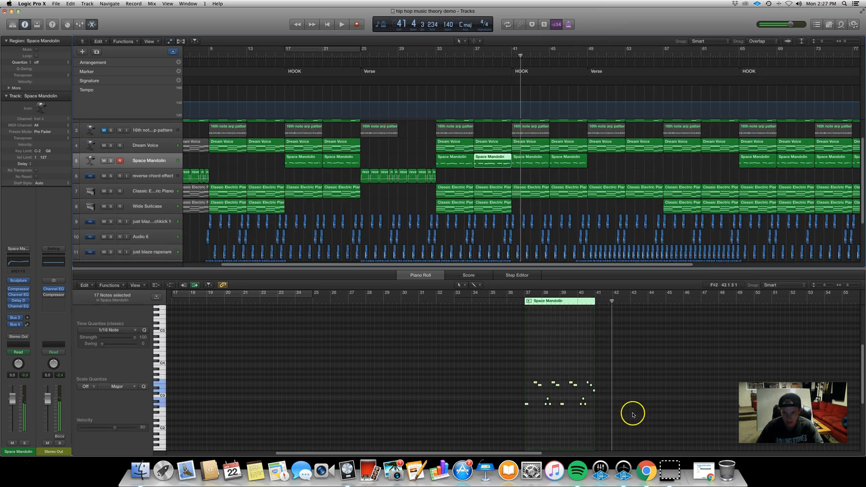
Delete the last three notes of the Space Mandolin region at bar 37 and play the arrangement from bar 33.
drag(604, 394, 587, 373)
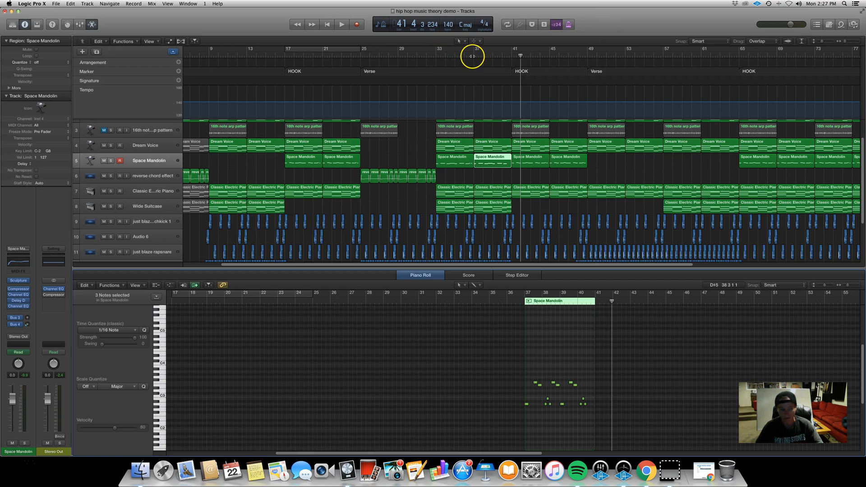
click(434, 54)
key(space)
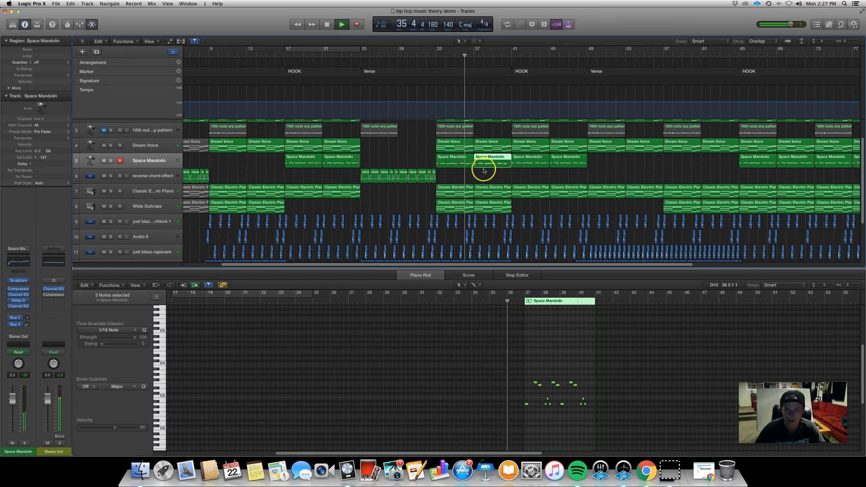
scroll(480, 169, down, 1)
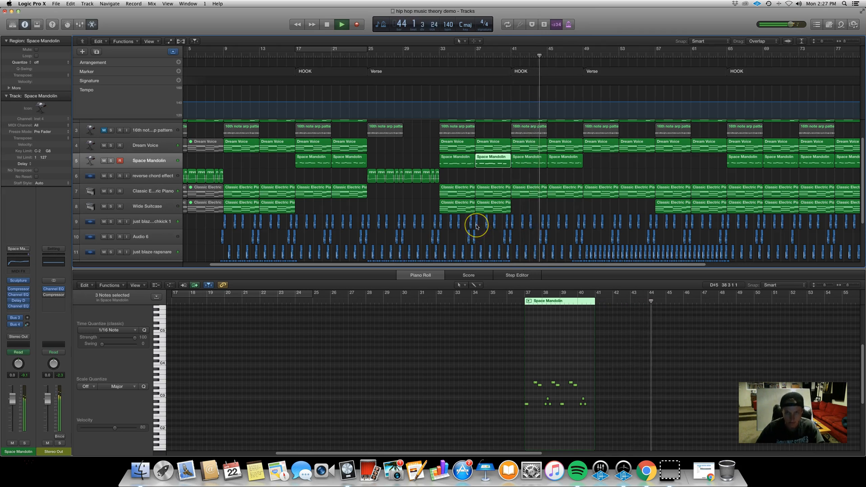
key(space)
Display the volume automation on the Space Mandolin track and add +0.0 dB points around bars 33 and 41.
click(466, 168)
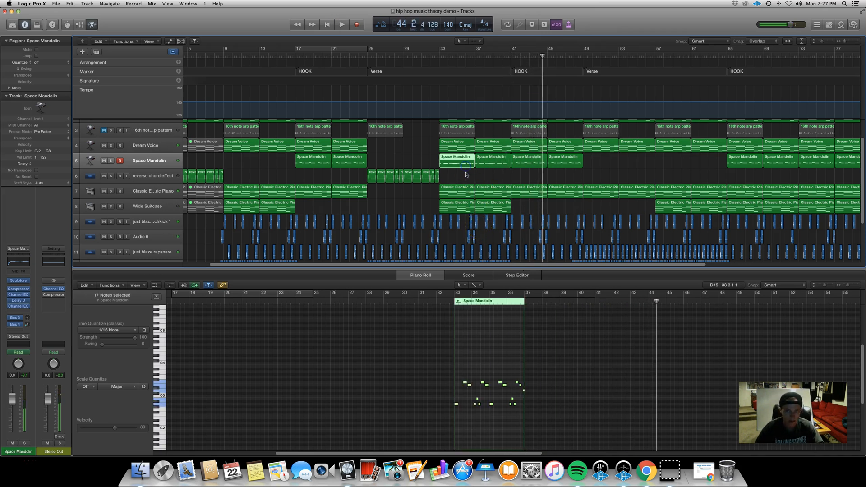
click(163, 166)
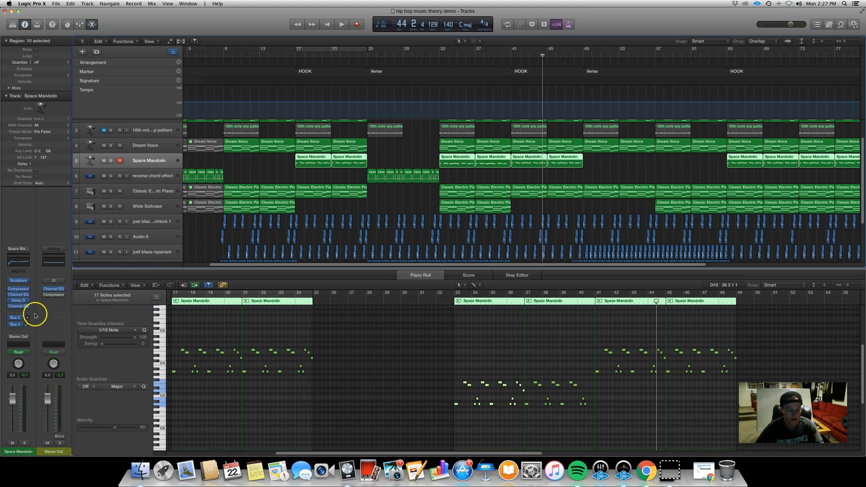
key(a)
click(141, 177)
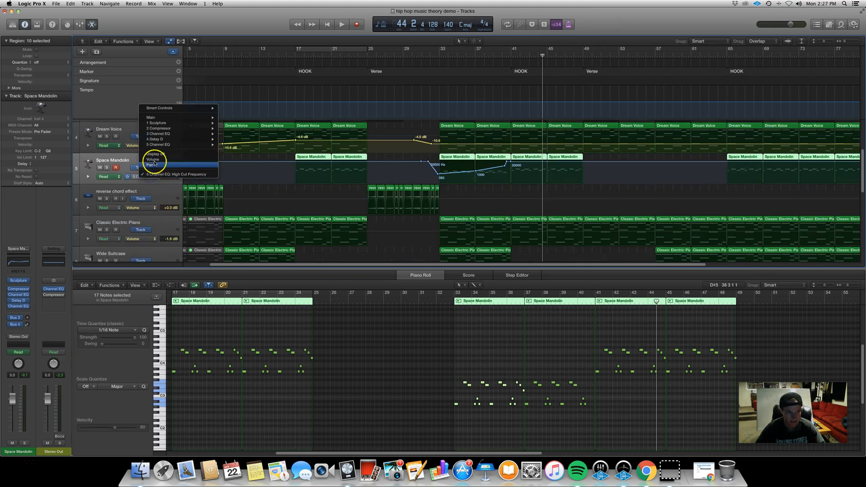
click(153, 159)
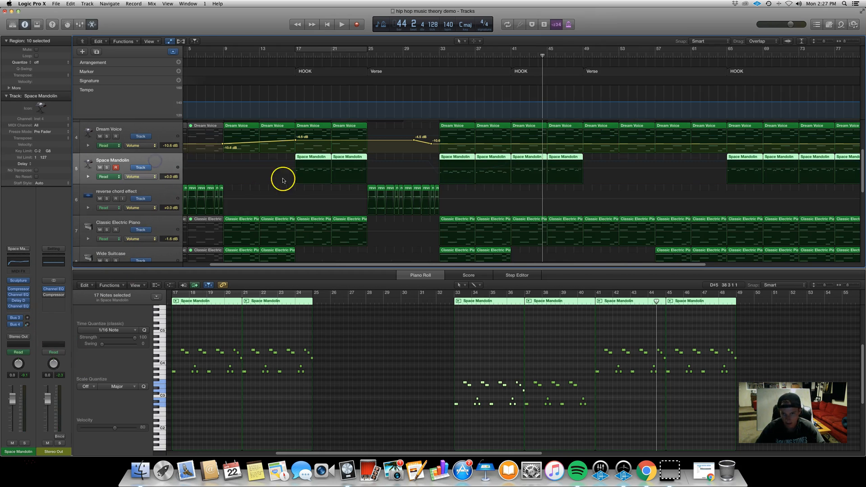
click(511, 170)
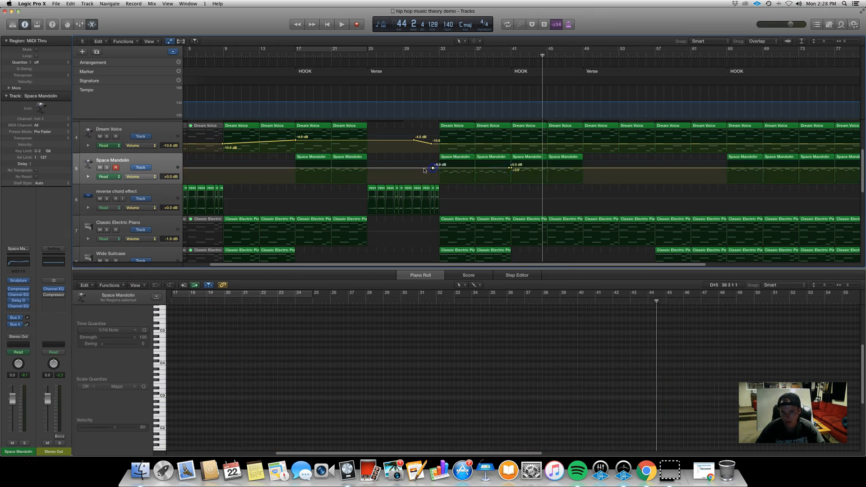
Drop the mandolin volume to about -14.3 dB at bar 33, rising to about -3.8 dB just before bar 41, and play it.
drag(438, 168, 438, 177)
drag(508, 170, 510, 171)
click(435, 57)
key(space)
click(438, 176)
drag(438, 178, 438, 177)
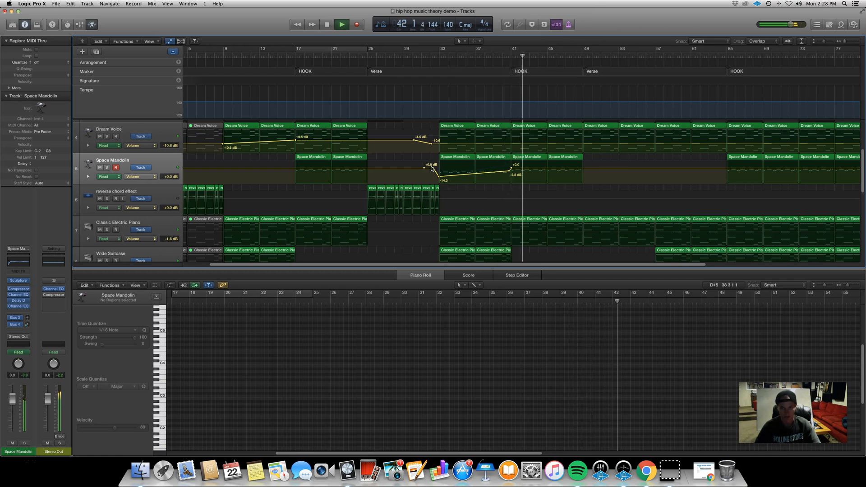
Move the mandolin's +0.0 dB volume point at bar 41 slightly earlier, hide the automation, and stop playback.
key(super+Right)
key(super+Right)
key(super+Right)
key(super+Right)
key(super+Right)
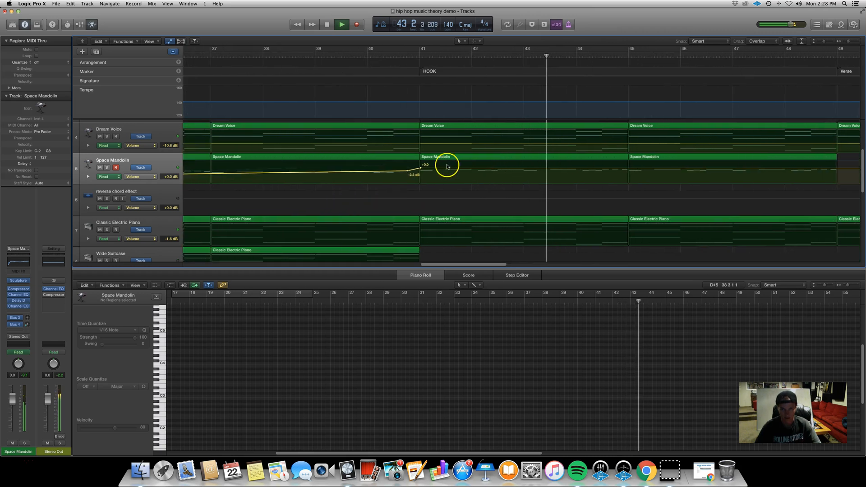
drag(420, 168, 414, 169)
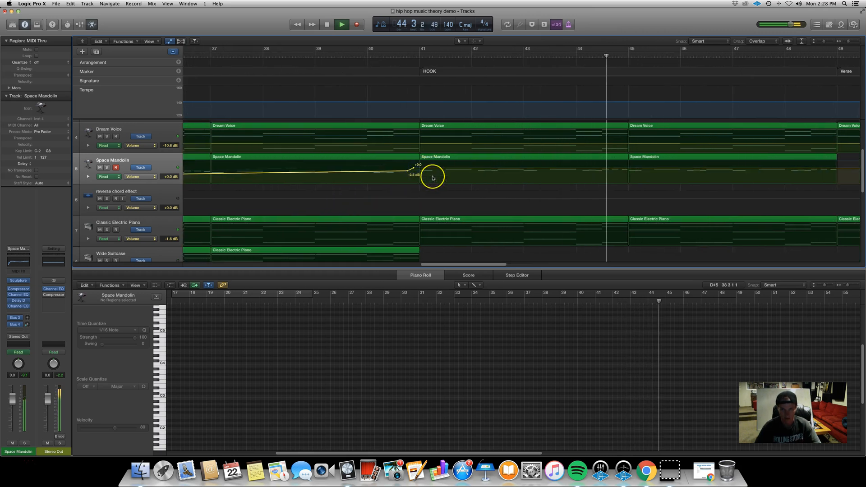
key(a)
key(super+Left)
key(super+Left)
key(super+Left)
key(super+Left)
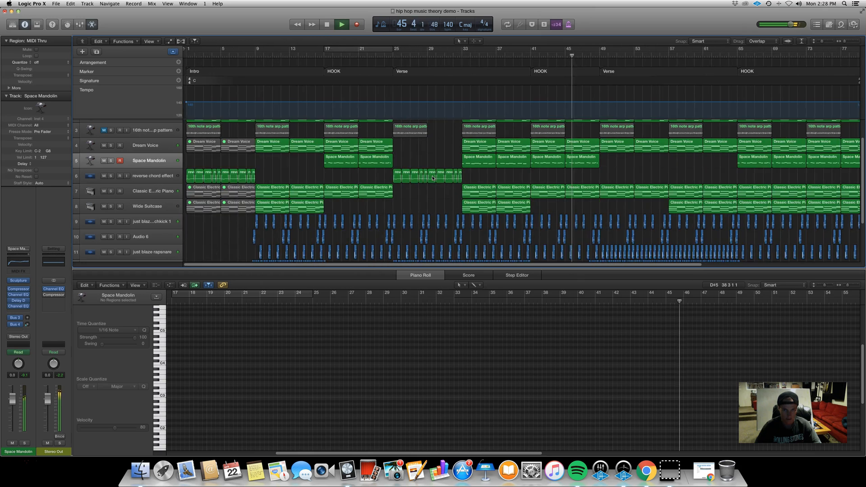
key(super+Left)
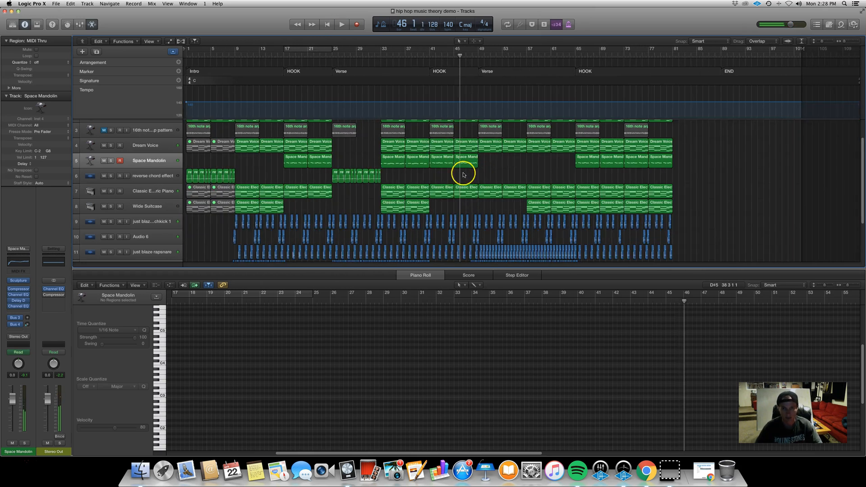
Duplicate the Space Mandolin track and copy all of its regions onto the new track directly below.
click(135, 163)
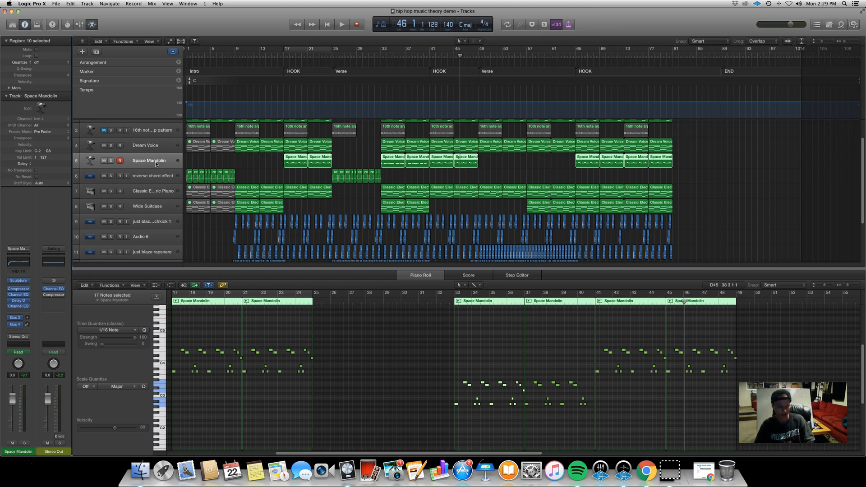
key(super+d)
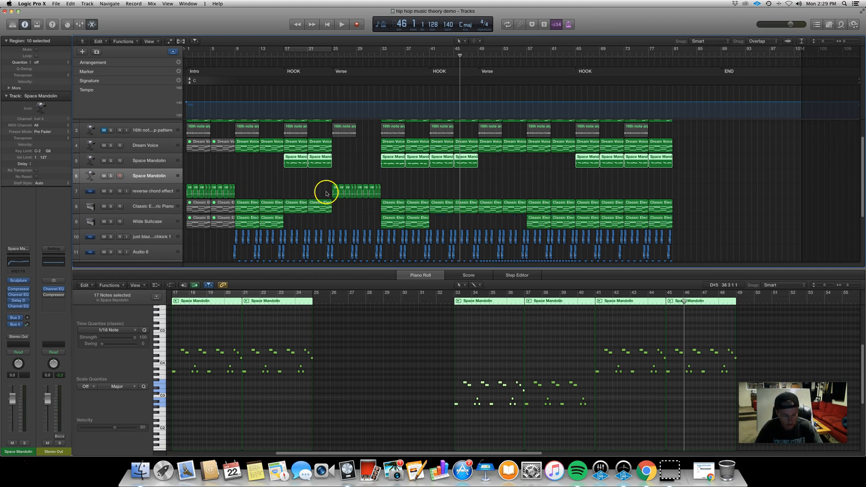
drag(714, 173, 302, 175)
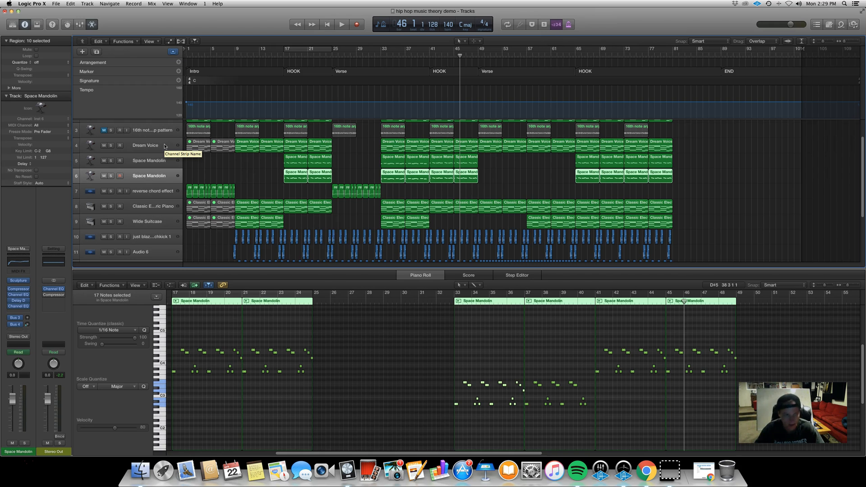
click(166, 175)
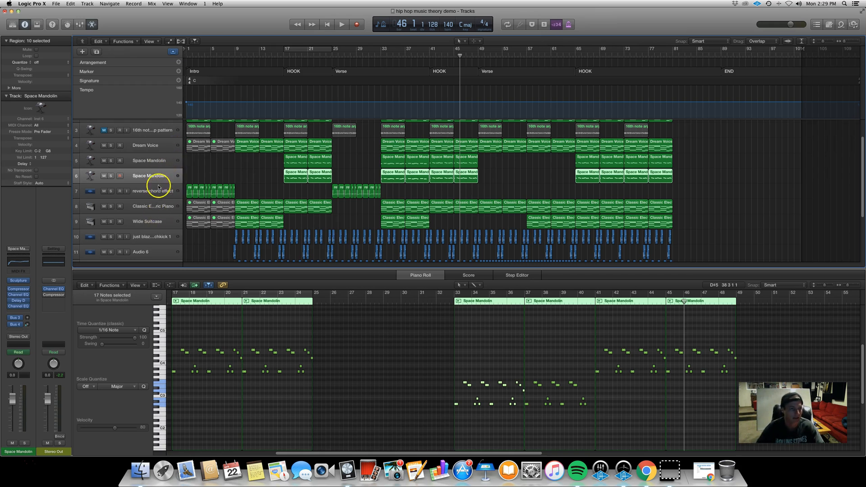
Load the Koto Clone patch from the Vintage Clav sounds onto the duplicated mandolin track.
click(13, 26)
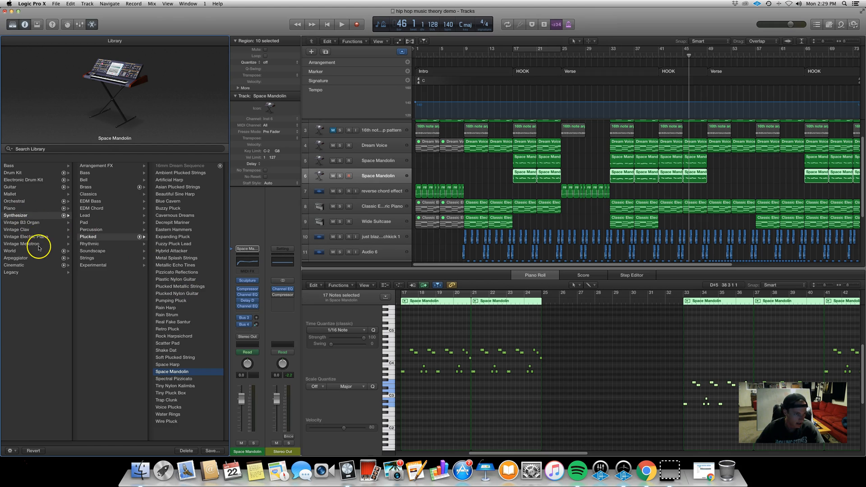
click(28, 231)
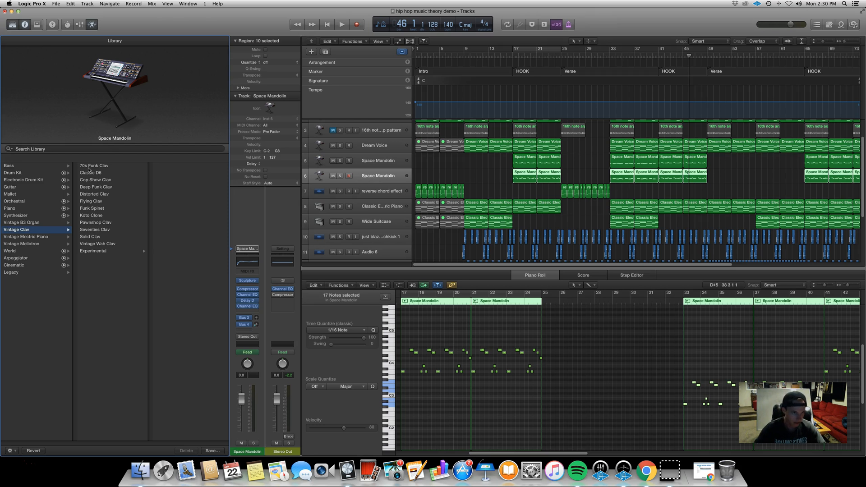
click(99, 217)
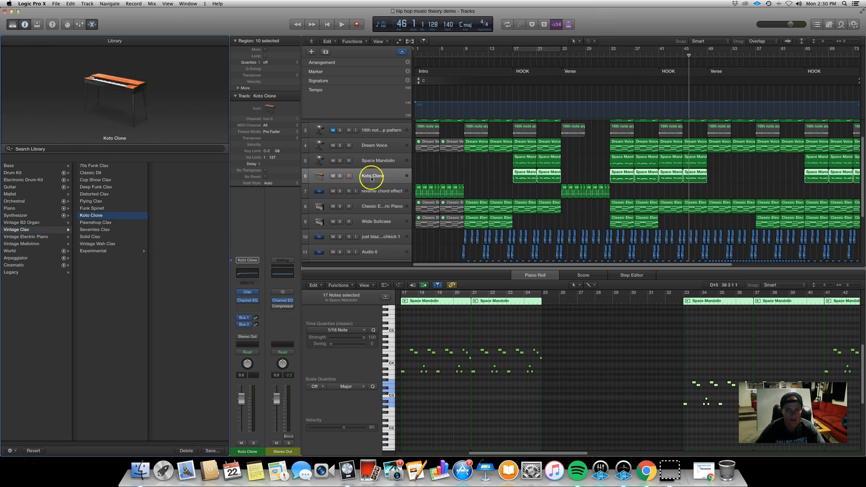
key(super+d)
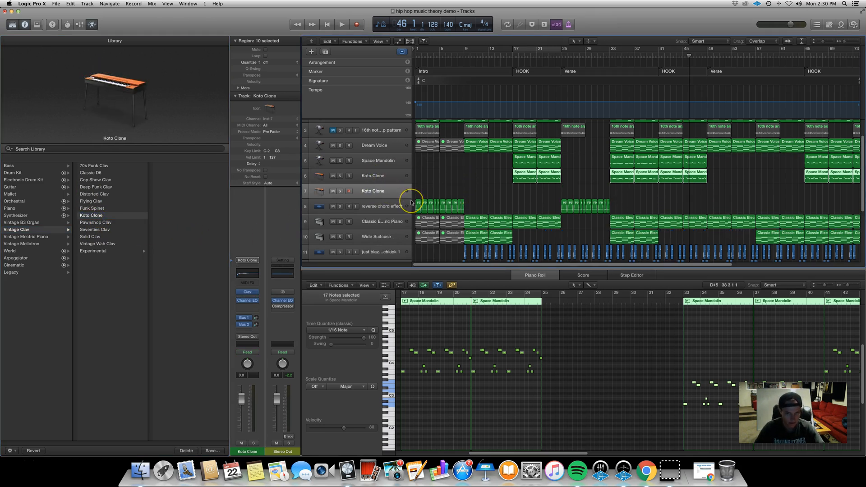
key(super+Left)
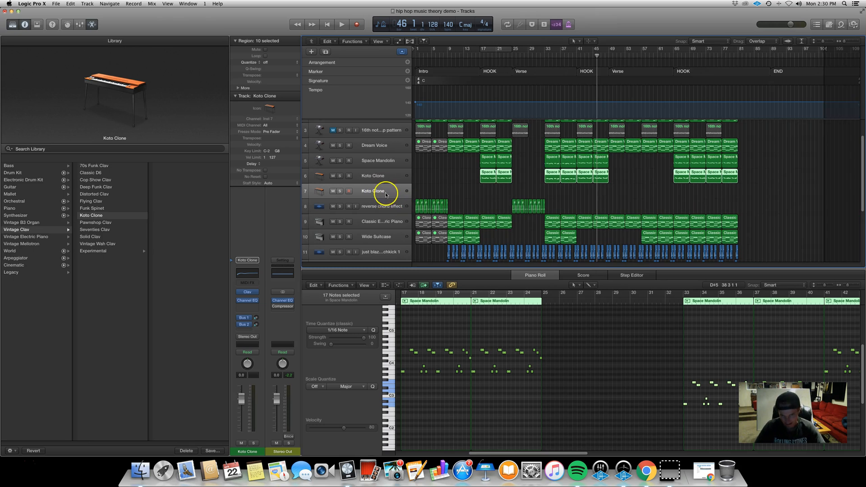
click(386, 193)
drag(476, 177, 742, 178)
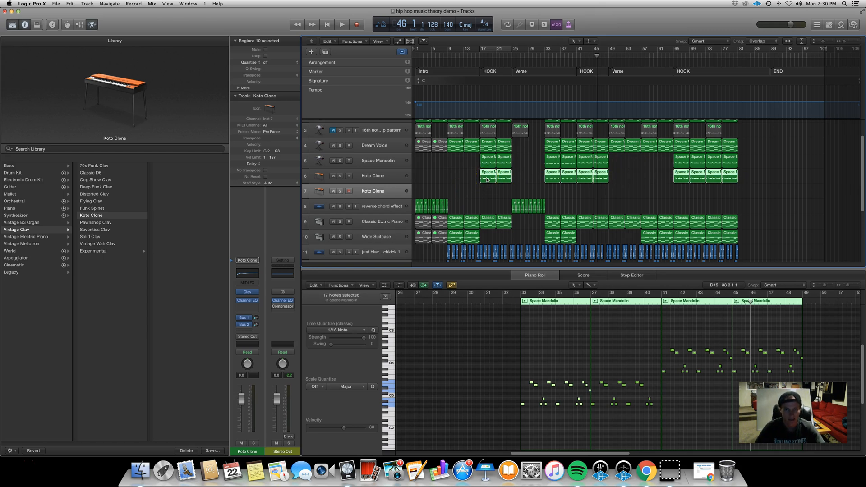
click(433, 184)
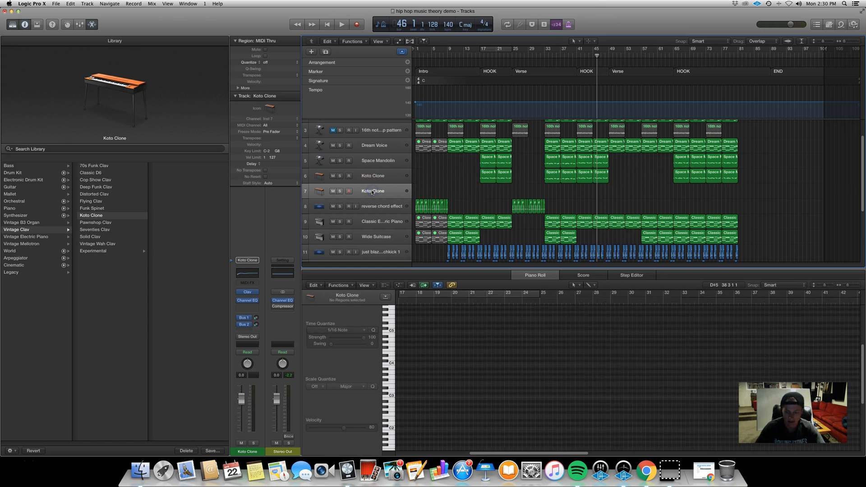
key(super+BackSpace)
Loop the first hook from bar 17, play it, and lower the Koto Clone track's volume to -1.8 dB.
click(385, 205)
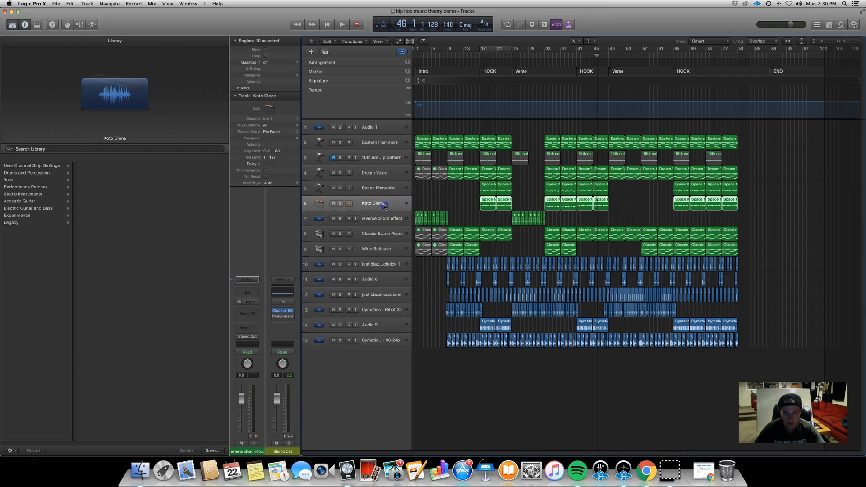
click(481, 50)
key(space)
click(388, 206)
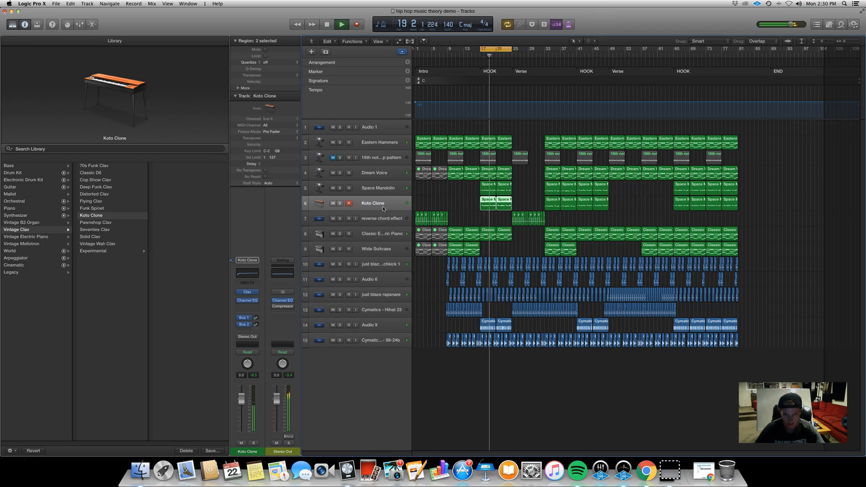
click(391, 193)
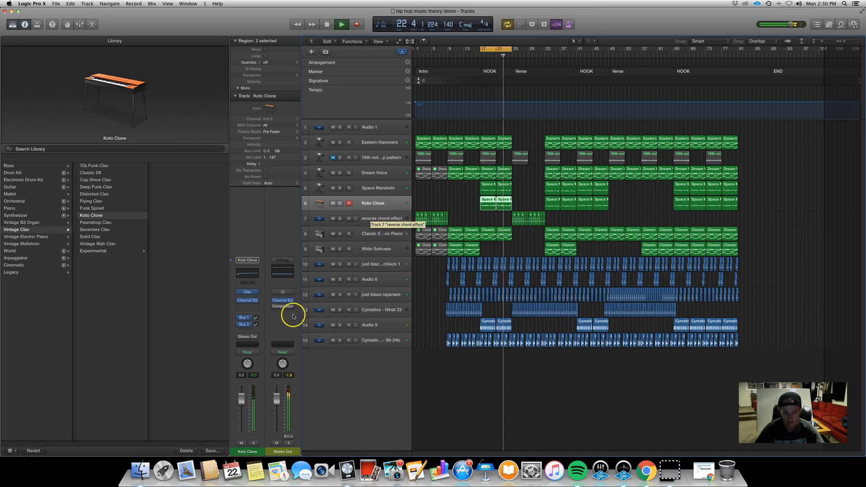
drag(241, 399, 244, 402)
key(space)
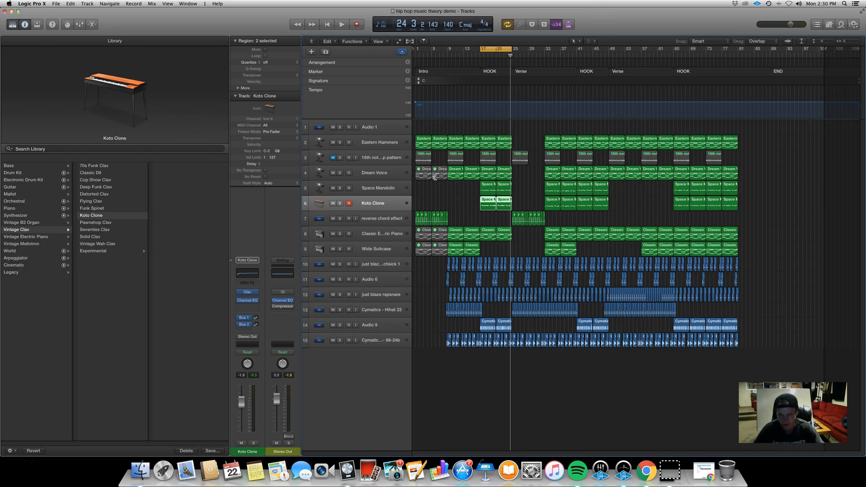
Open the Delay Designer on the Space Mandolin track, adjust the panning of its delay taps, and play the looped hook.
click(389, 192)
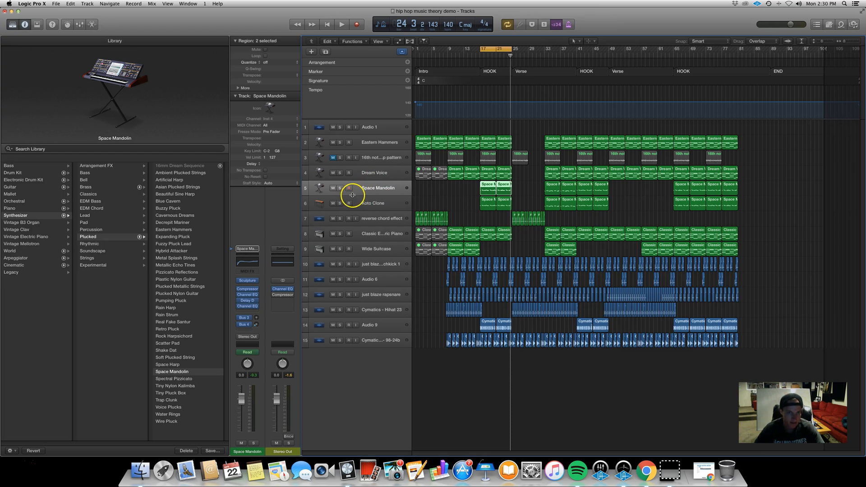
click(247, 301)
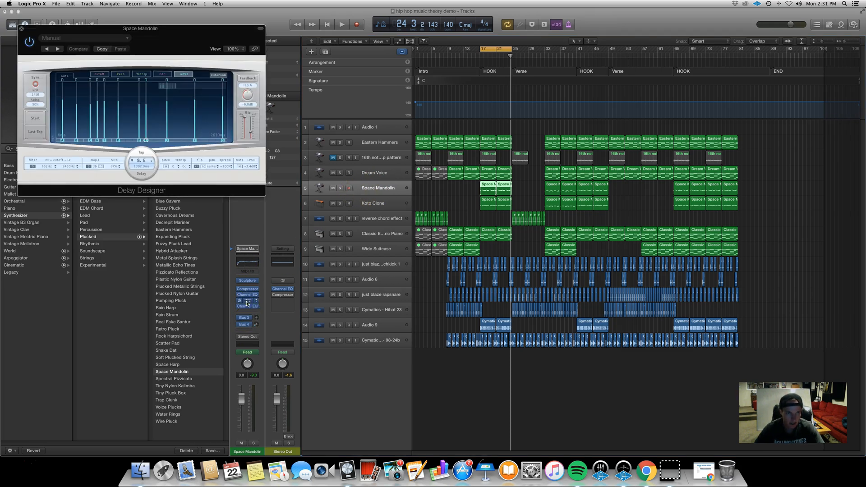
click(212, 161)
click(199, 167)
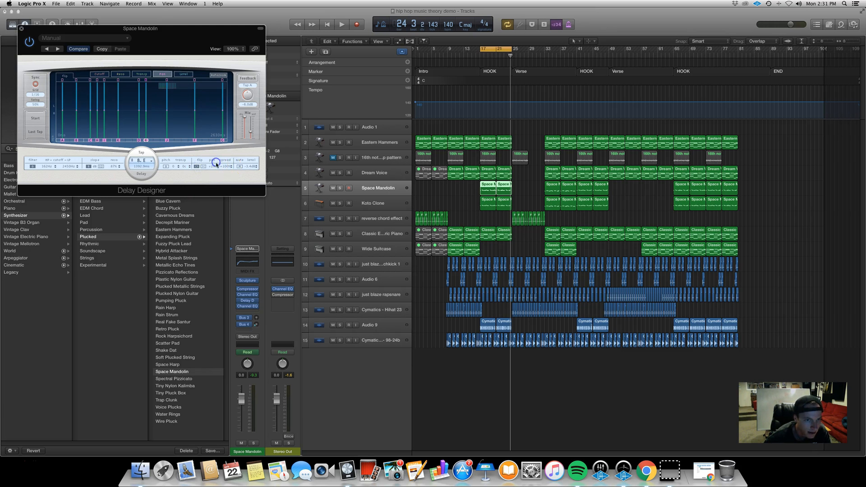
drag(217, 128, 219, 105)
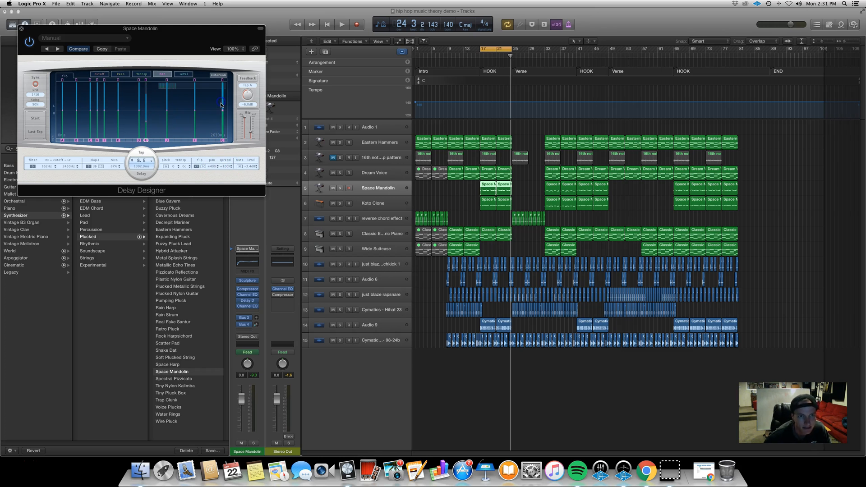
key(space)
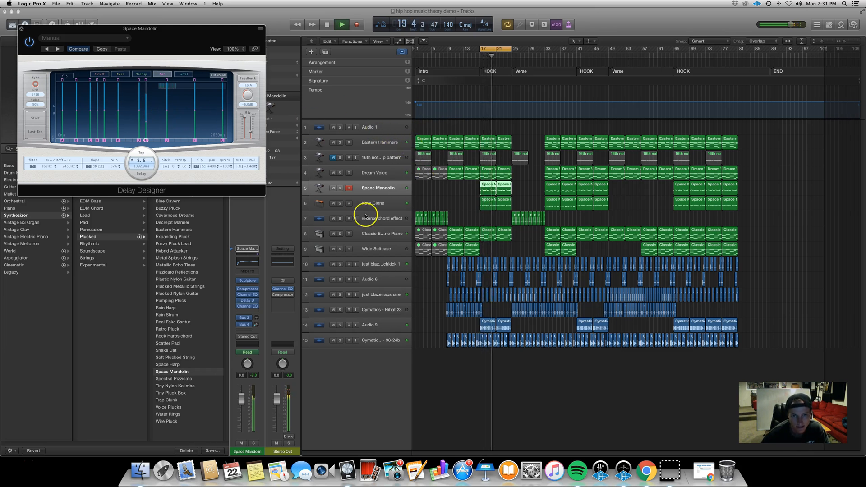
Show automation and lower the Space Mandolin volume line outside the lead-in to -5.1 dB while replaying the first hook.
key(a)
key(space)
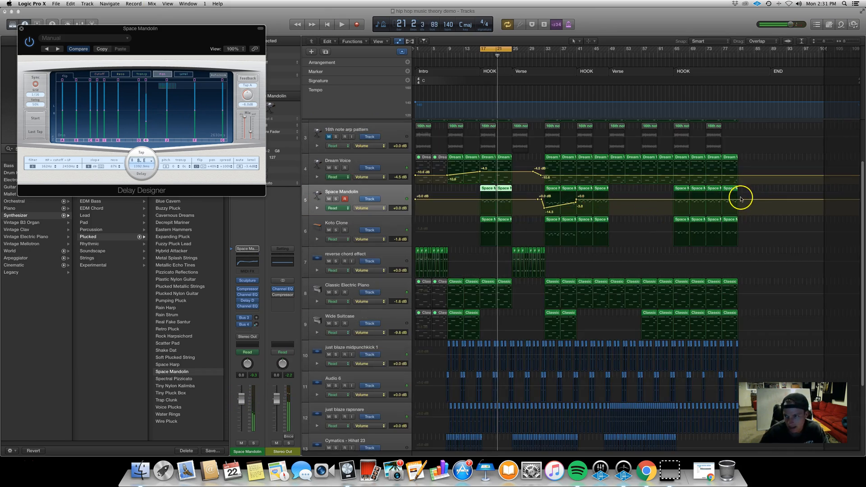
drag(525, 199, 525, 207)
key(space)
drag(596, 205, 576, 203)
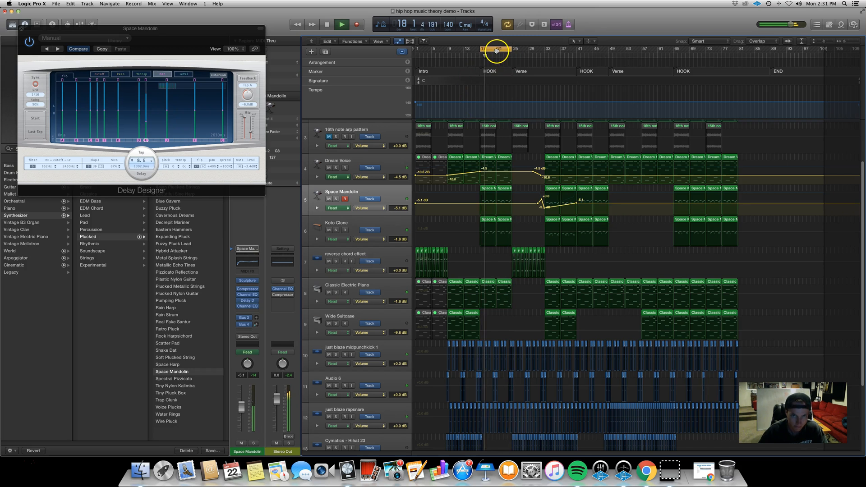
Stop playback, close the Delay Designer, hide the track automation and turn off the loop over the first hook.
key(space)
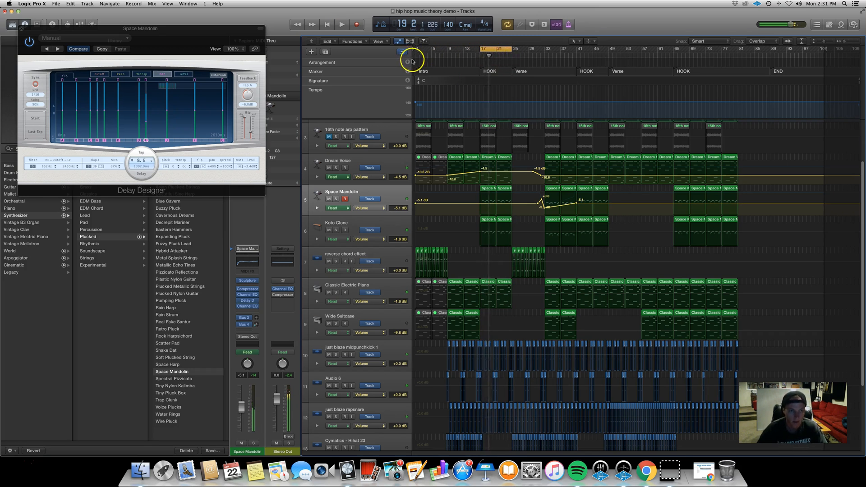
click(21, 29)
click(21, 29)
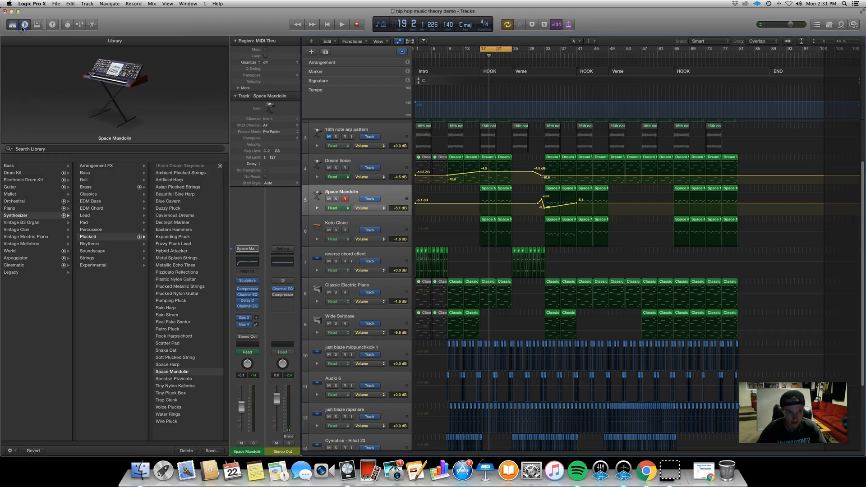
click(76, 24)
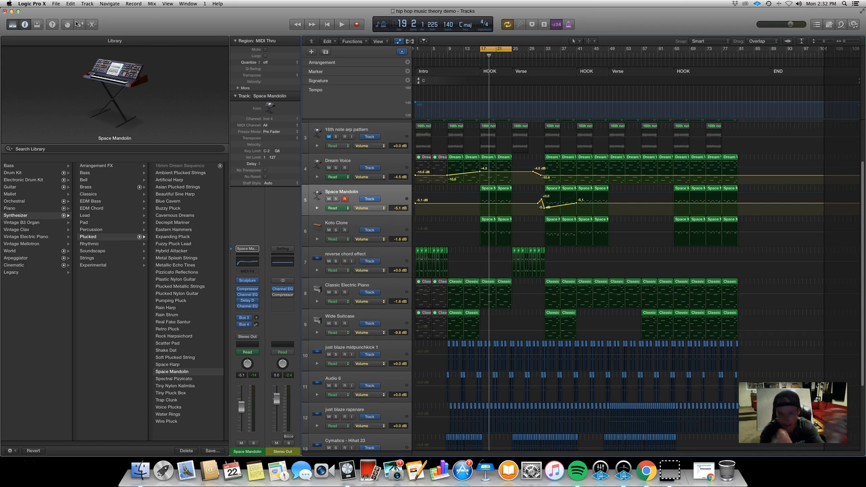
key(a)
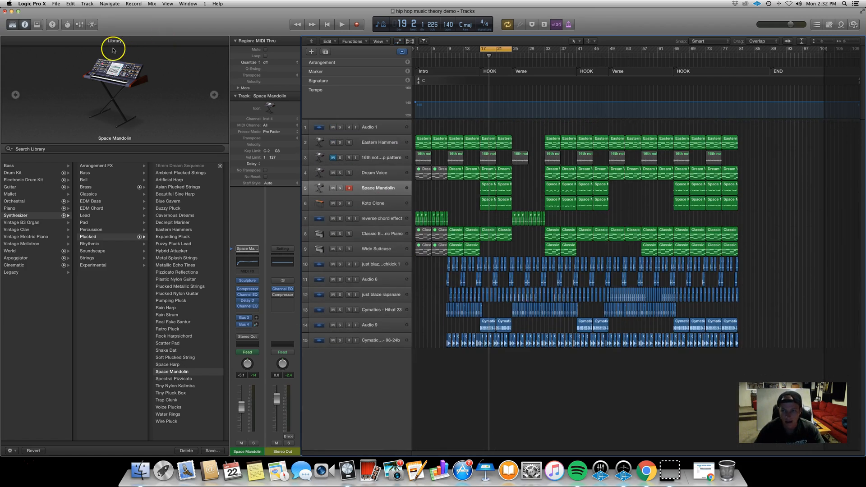
click(487, 50)
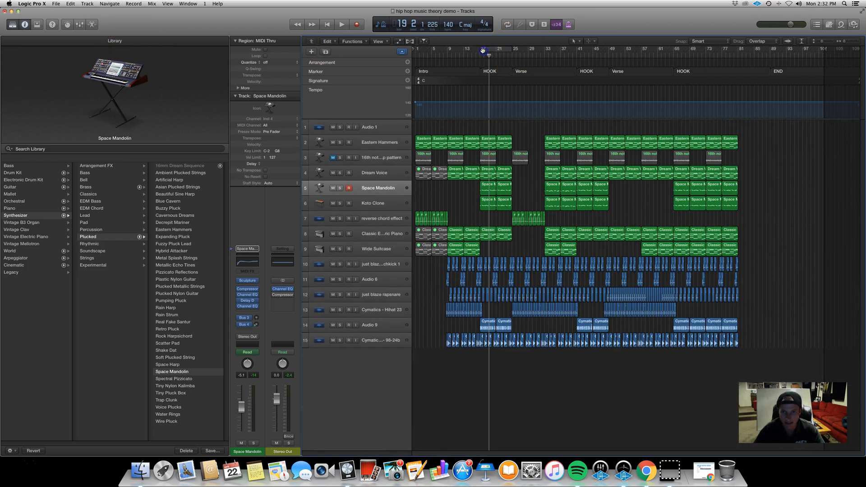
Delete the Wide Suitcase track together with its regions.
click(375, 256)
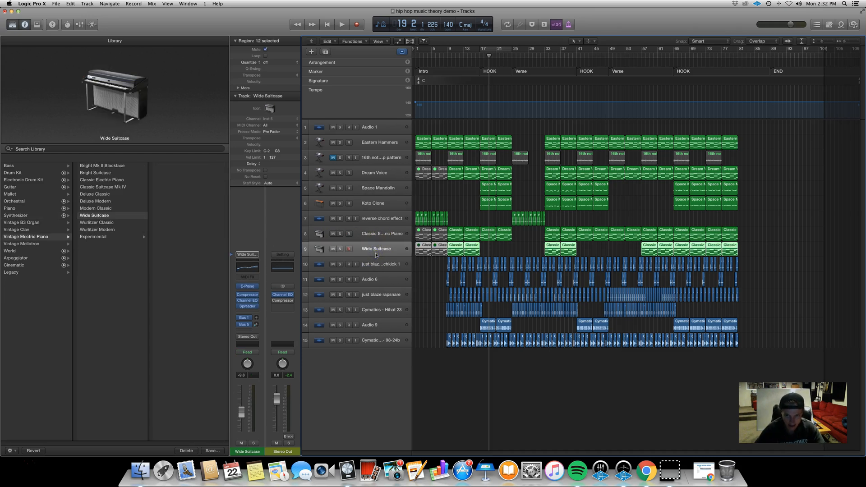
key(Delete)
key(Delete)
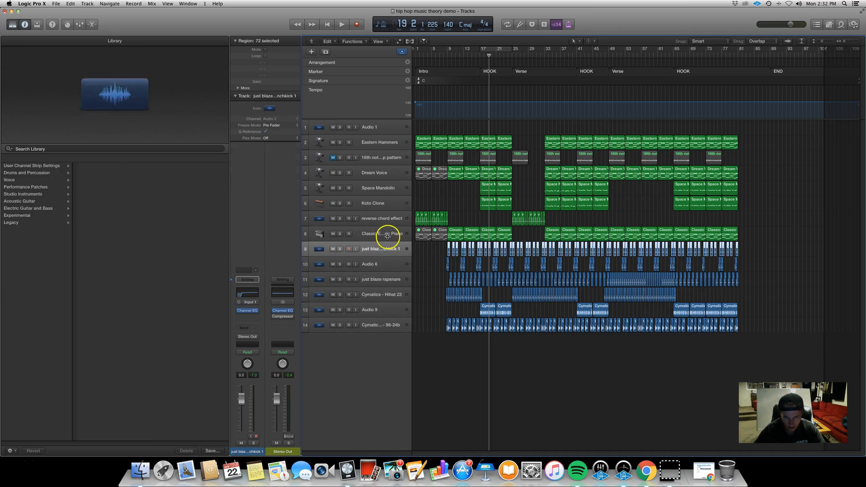
Duplicate the Classic Electric Piano track and load the Wide Suitcase patch on the new track.
click(386, 233)
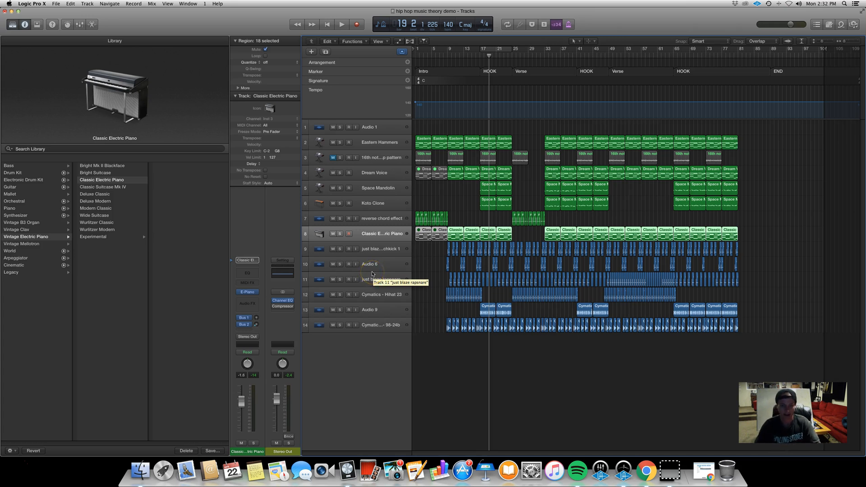
key(super+d)
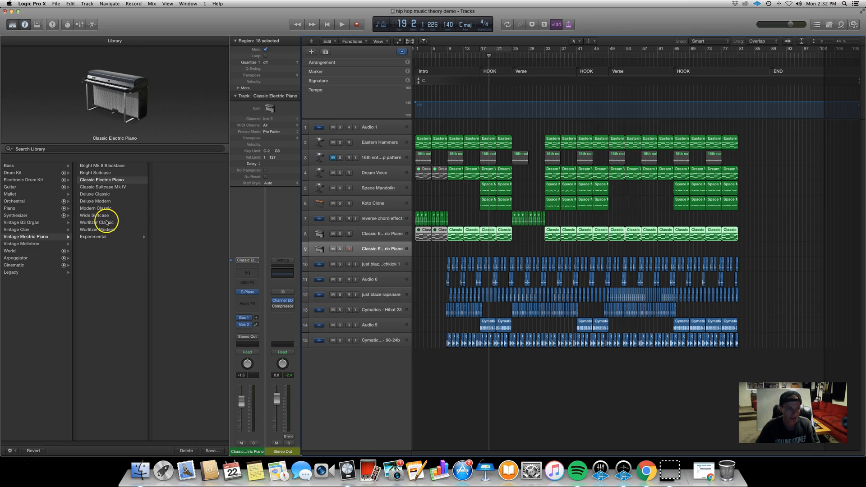
click(107, 216)
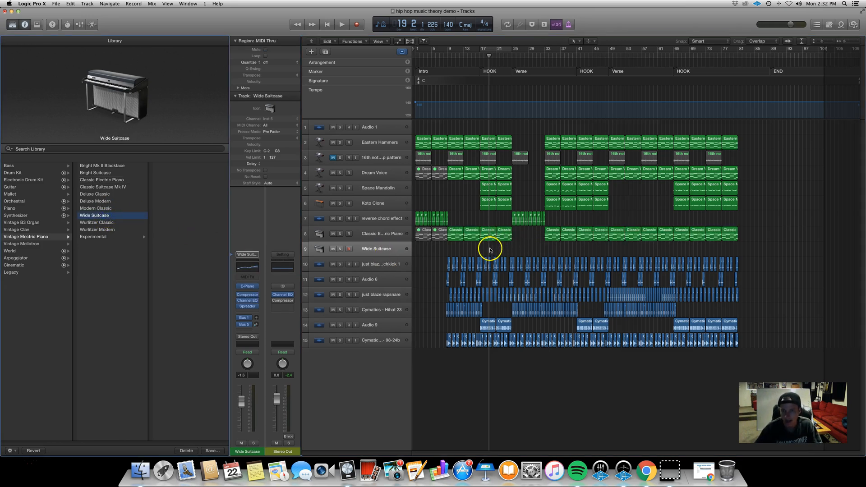
Copy the Classic Electric Piano regions at bars 17–25, 33–49 and 57–81 onto the Wide Suitcase track.
drag(475, 251, 742, 235)
click(484, 247)
drag(491, 233, 493, 248)
Play from bar 17 with Wide Suitcase and Classic Electric Piano soloed, raise Wide Suitcase's volume to 0.1 dB, then unsolo both and stop.
click(481, 55)
key(space)
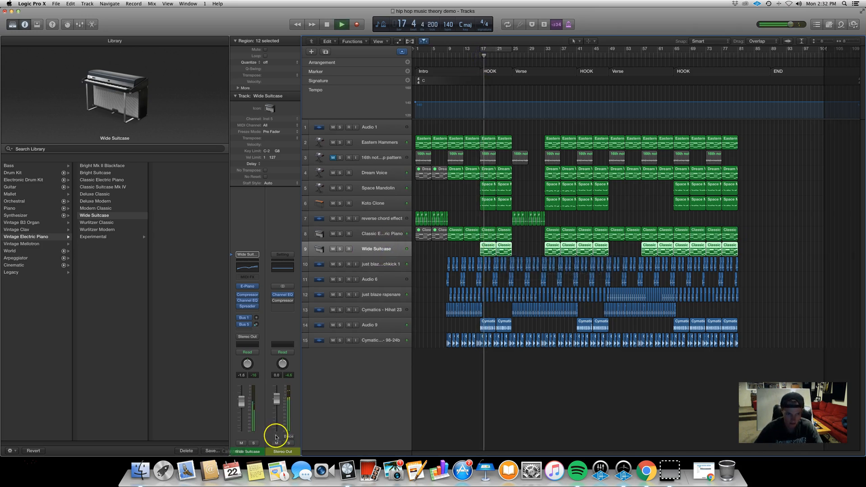
click(253, 443)
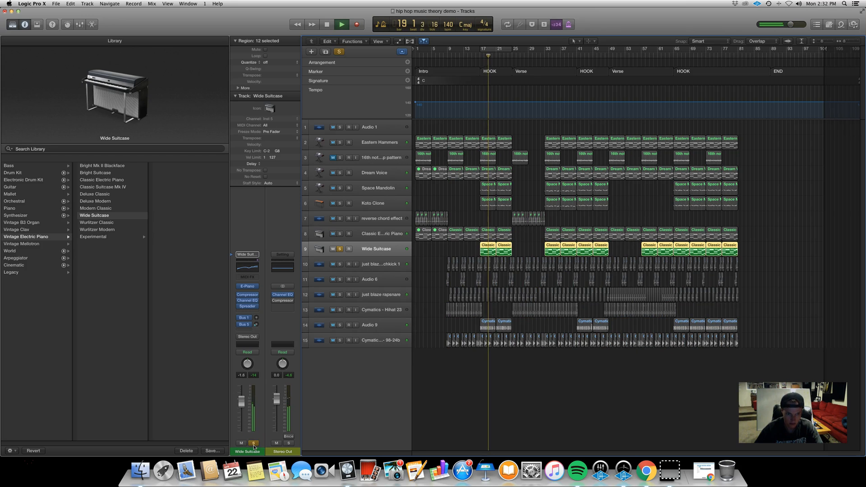
click(340, 234)
drag(241, 402, 241, 399)
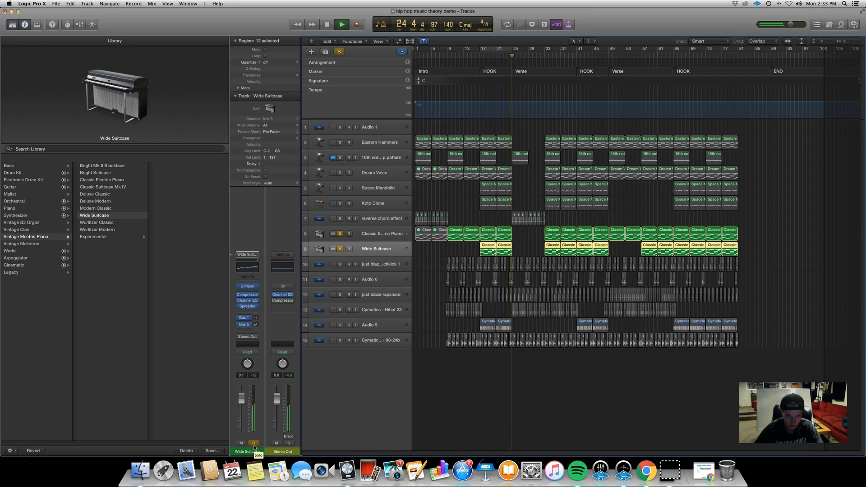
click(254, 447)
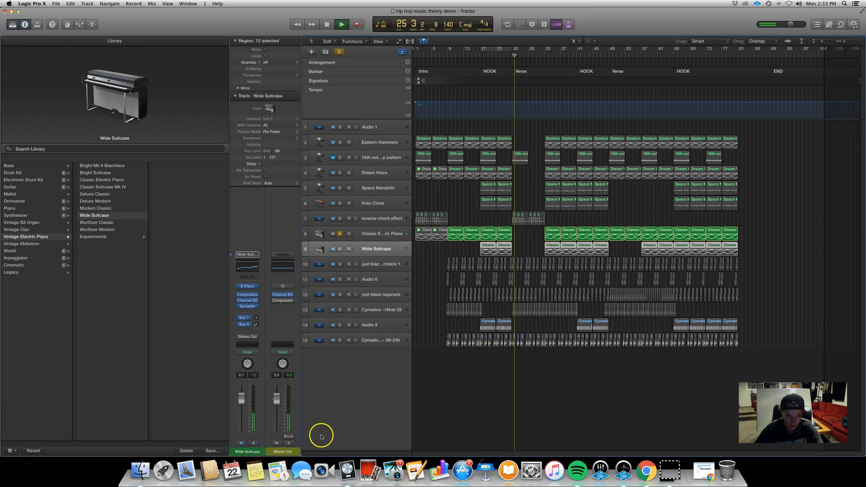
click(338, 234)
key(space)
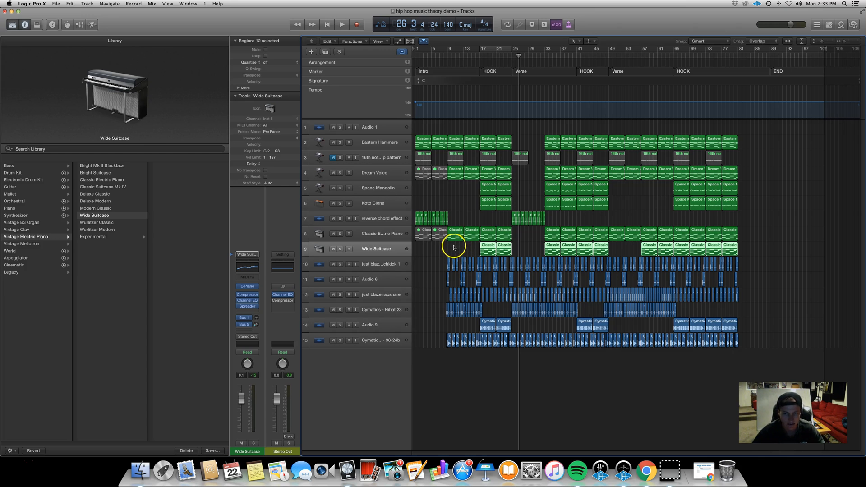
click(383, 253)
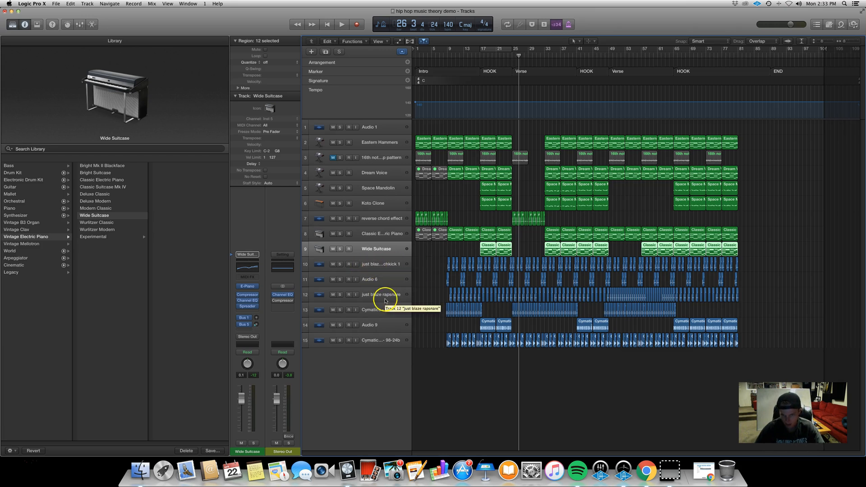
key(super+Right)
key(super+Right)
key(super+Right)
key(super+Right)
key(super+Right)
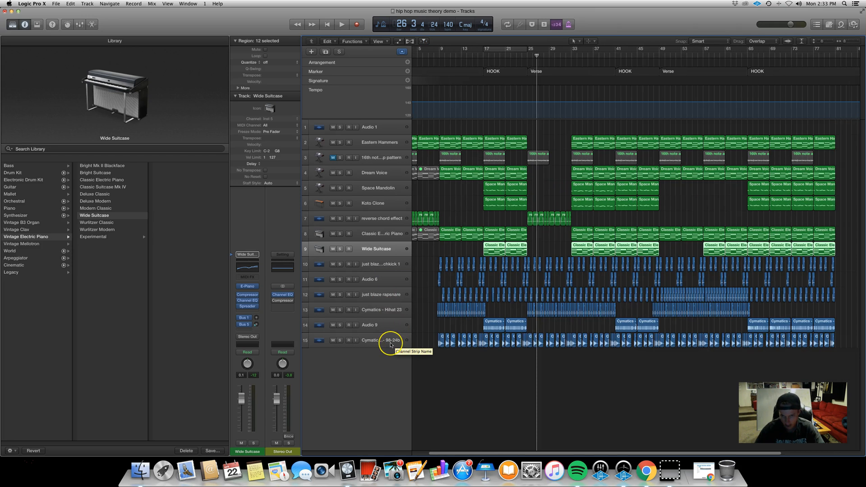
scroll(391, 345, left, 1)
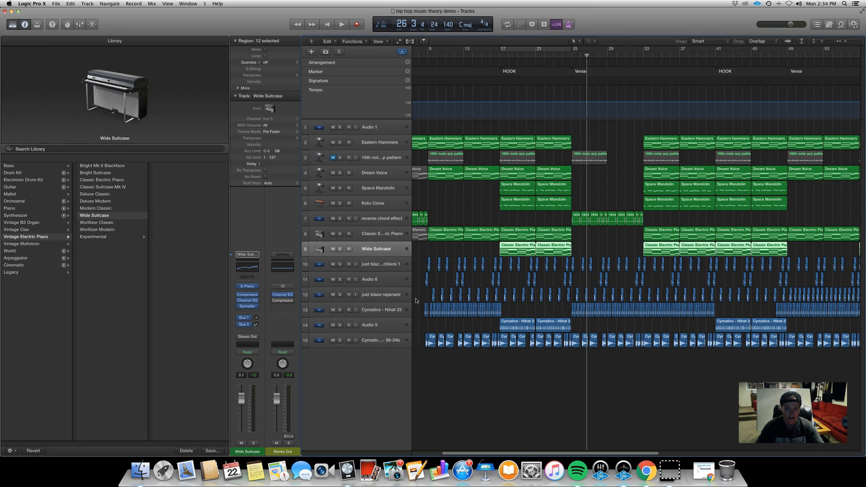
scroll(415, 301, left, 5)
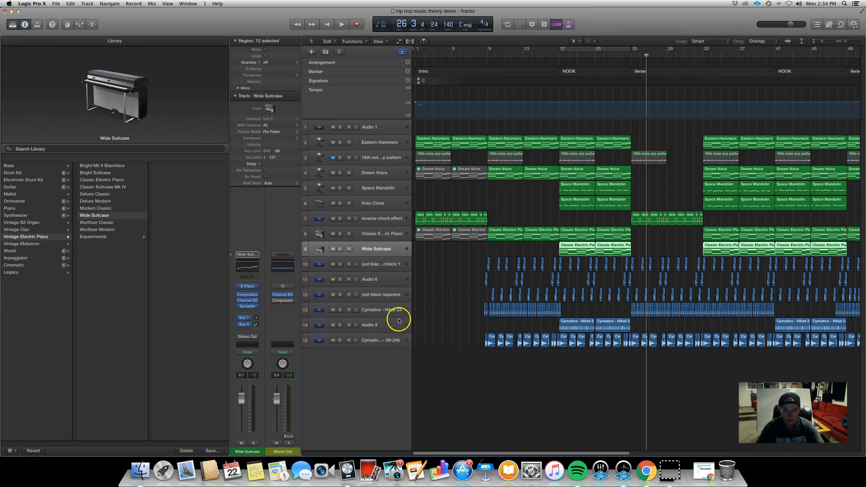
Open the Channel EQ on the Eastern Hammers track, enable its low-cut band and set the cutoff to 80 Hz.
click(387, 142)
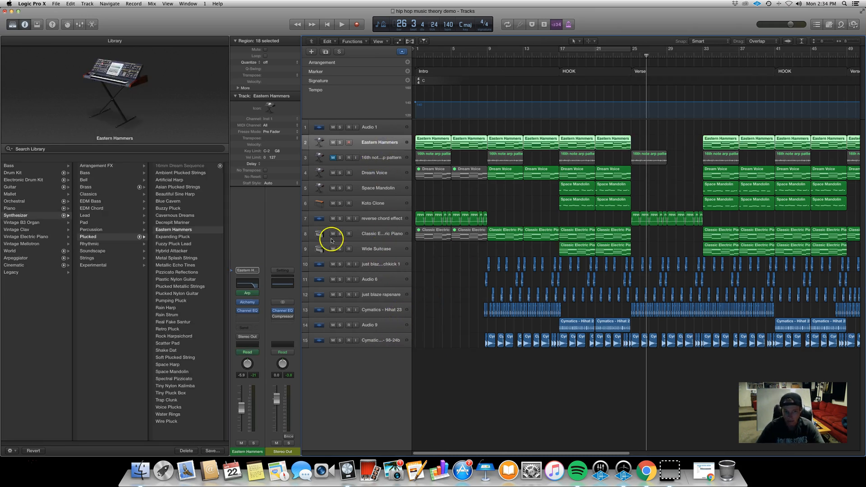
click(248, 285)
click(38, 62)
double_click(42, 168)
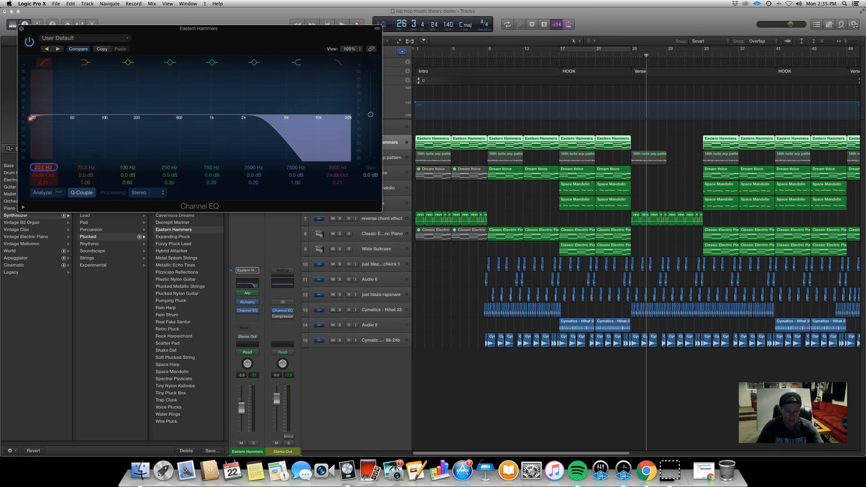
text(80)
key(Return)
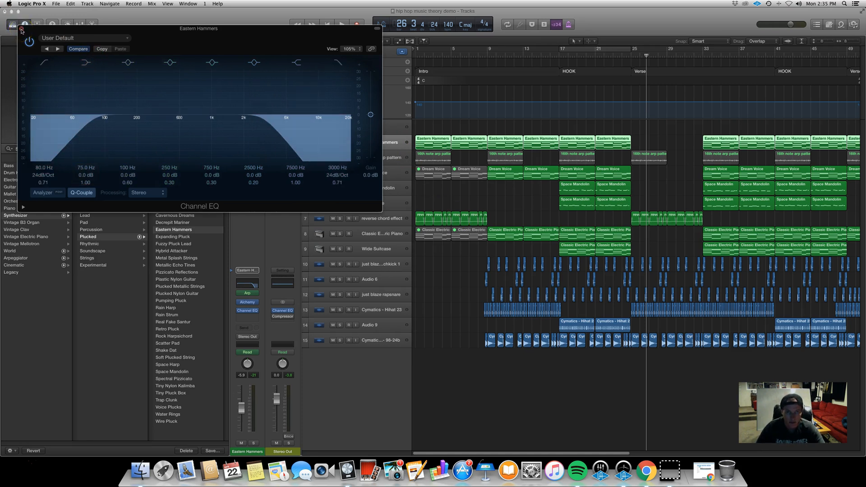
Raise the Eastern Hammers low-cut frequency to 110 Hz.
double_click(45, 169)
text(1)
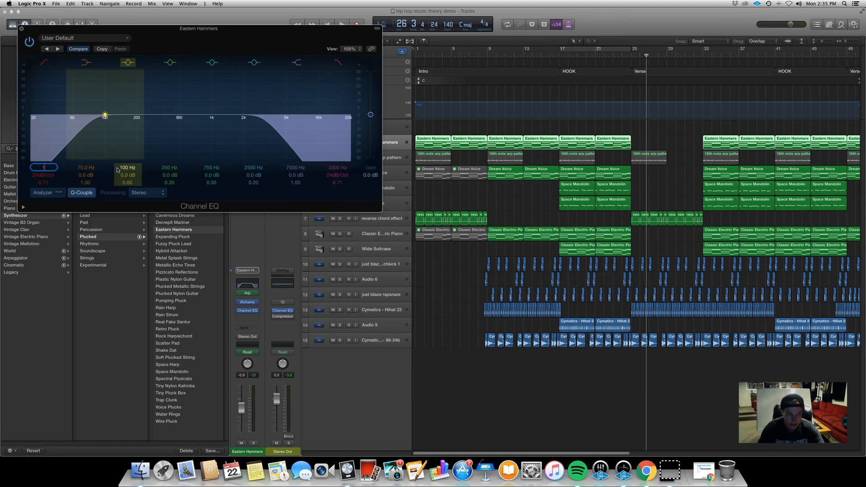
text(10)
key(Return)
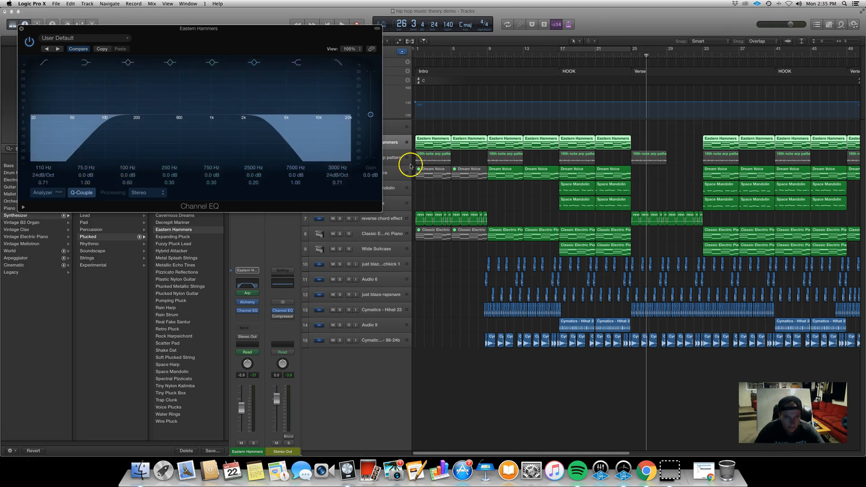
Check the Channel EQ settings on the Dream Voice track, then close both open EQ windows.
drag(295, 28, 269, 38)
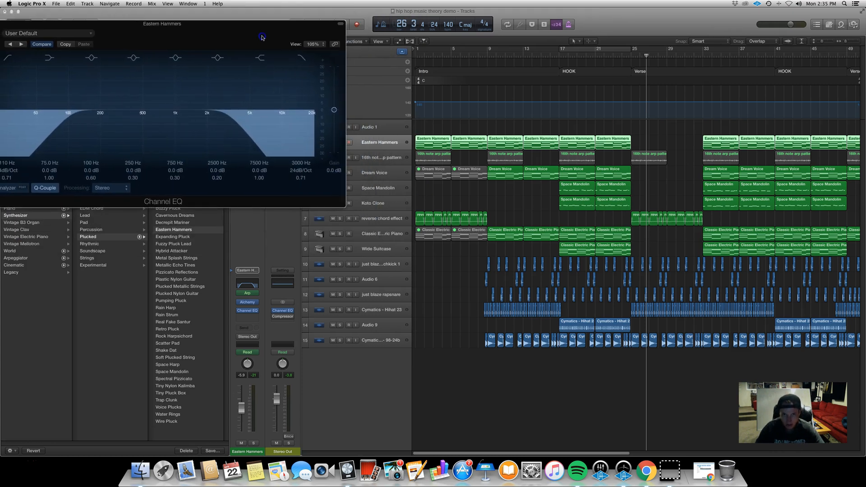
click(396, 178)
click(248, 284)
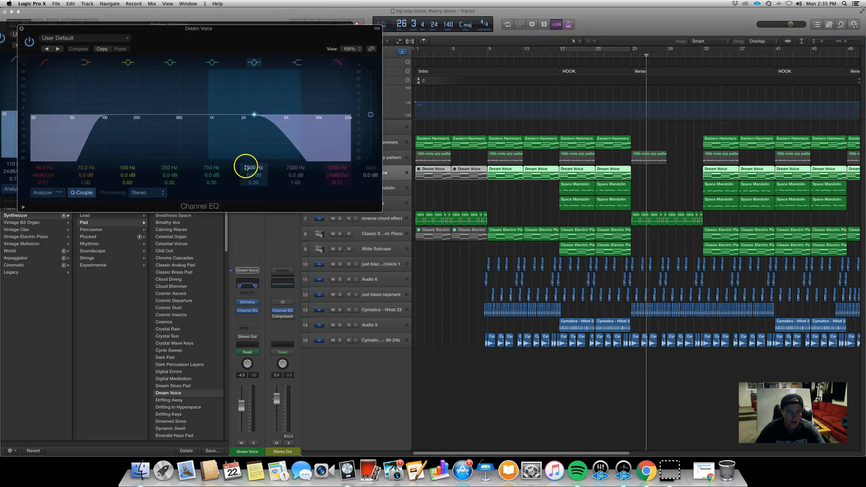
click(21, 29)
click(56, 29)
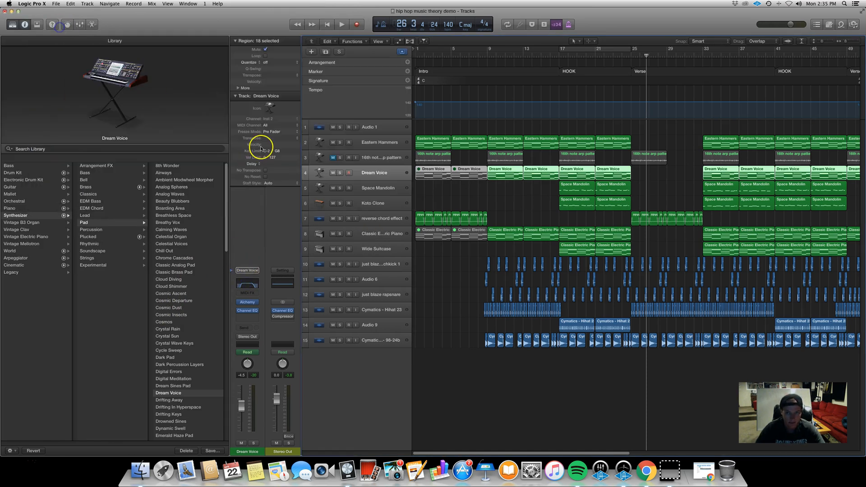
Add a Channel EQ to the reverse chord effect track, enable its low cut at 110 Hz and close the EQ.
click(383, 219)
click(247, 302)
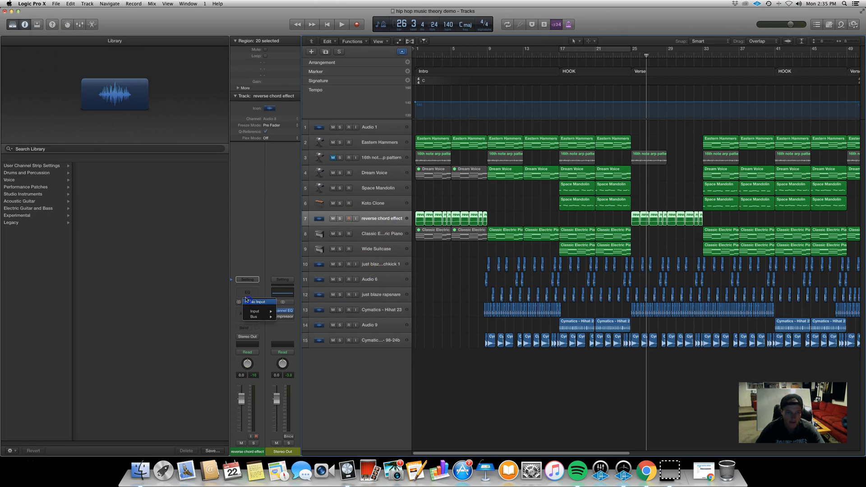
click(228, 289)
click(256, 294)
click(42, 60)
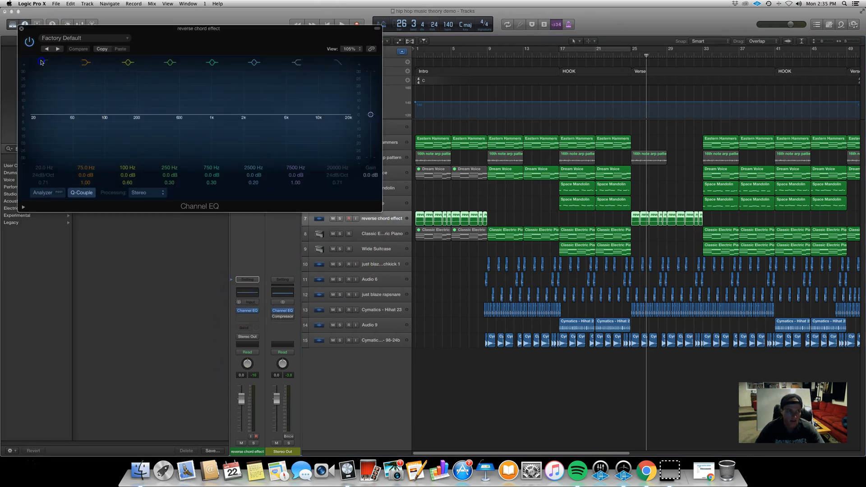
double_click(44, 169)
text(110)
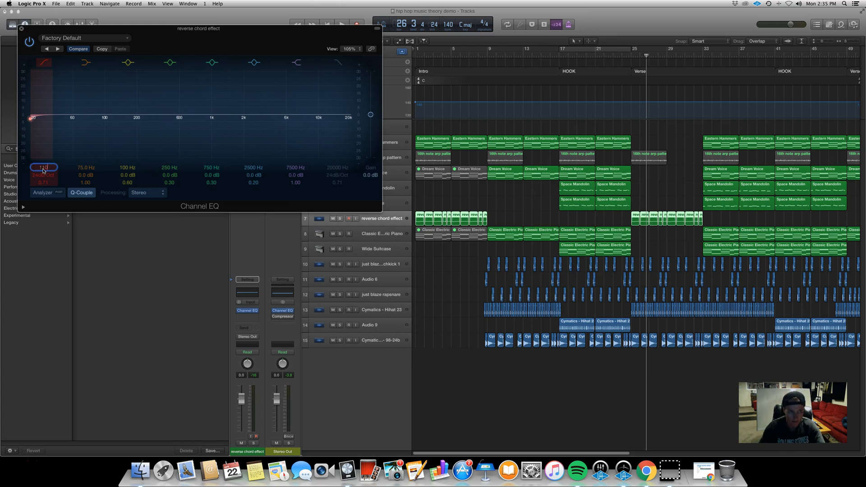
key(Return)
click(369, 235)
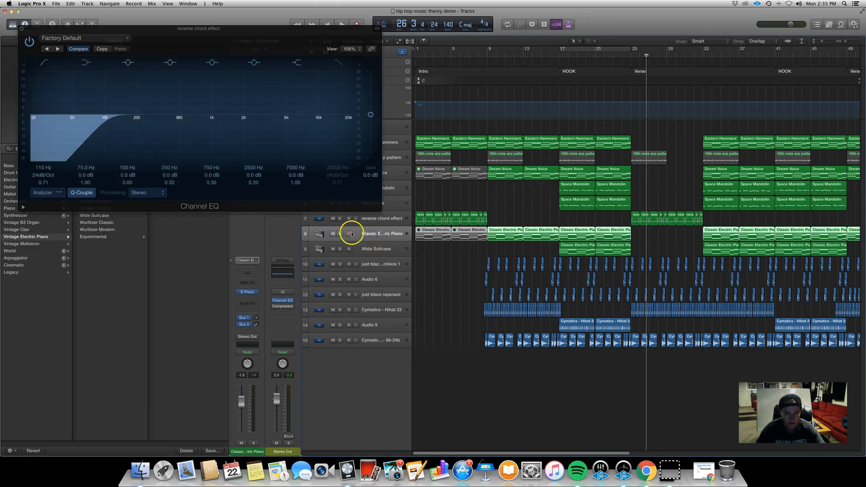
click(364, 253)
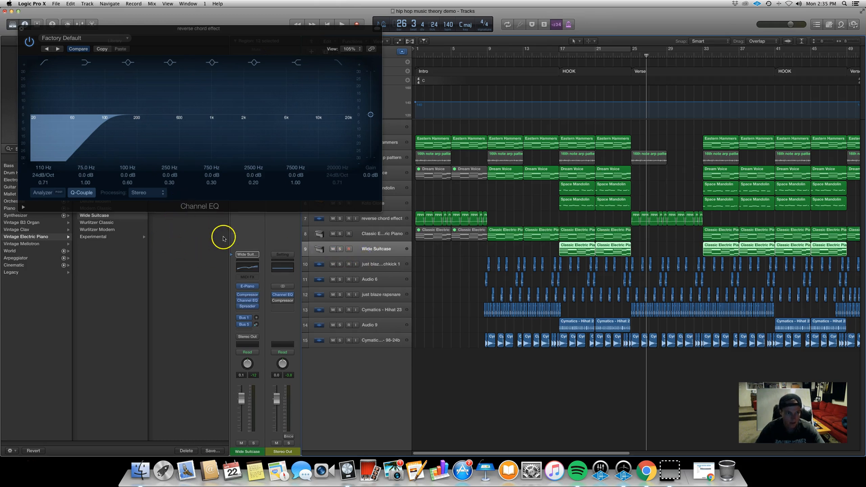
click(22, 28)
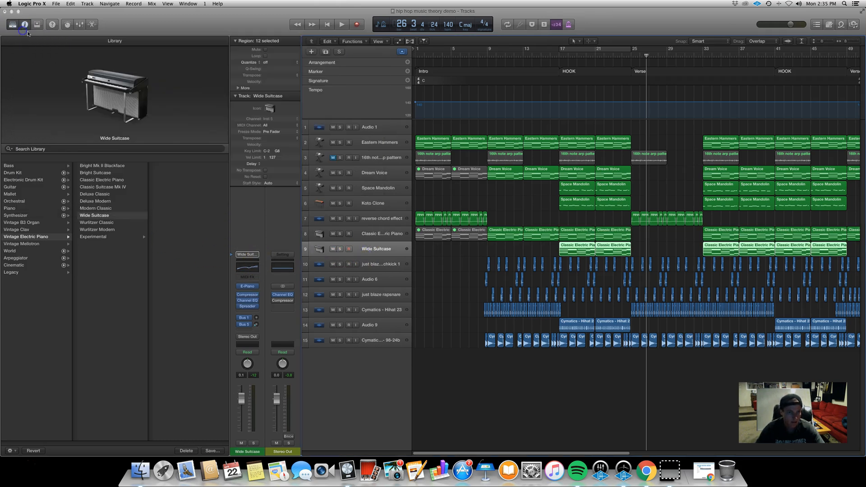
Add a Channel EQ to the Classic Electric Piano track, enable its low cut and raise the cutoff, then close the EQ.
click(389, 236)
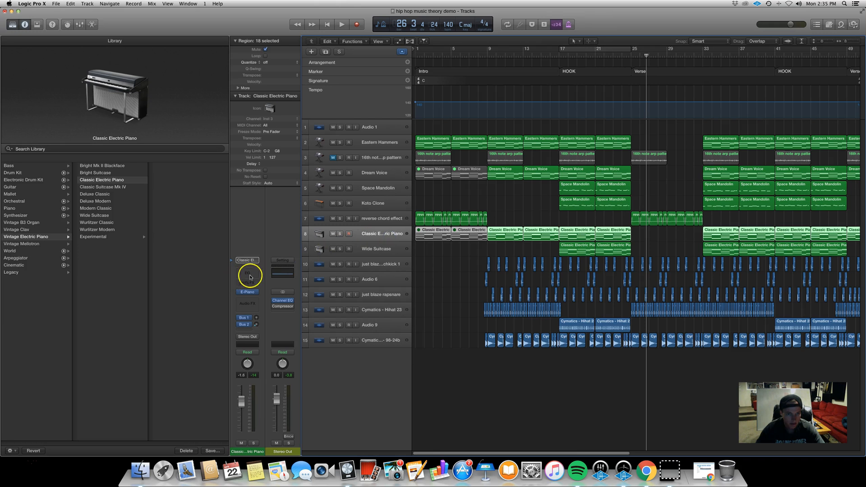
click(247, 276)
click(41, 62)
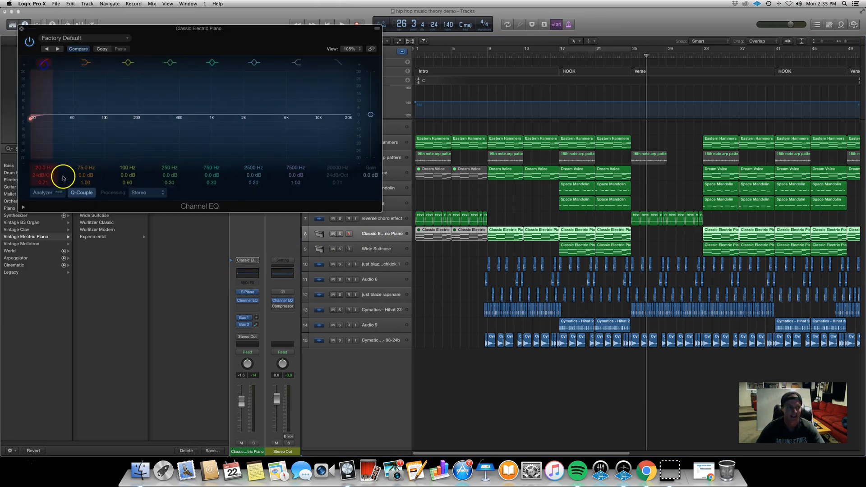
drag(44, 170, 70, 78)
click(21, 28)
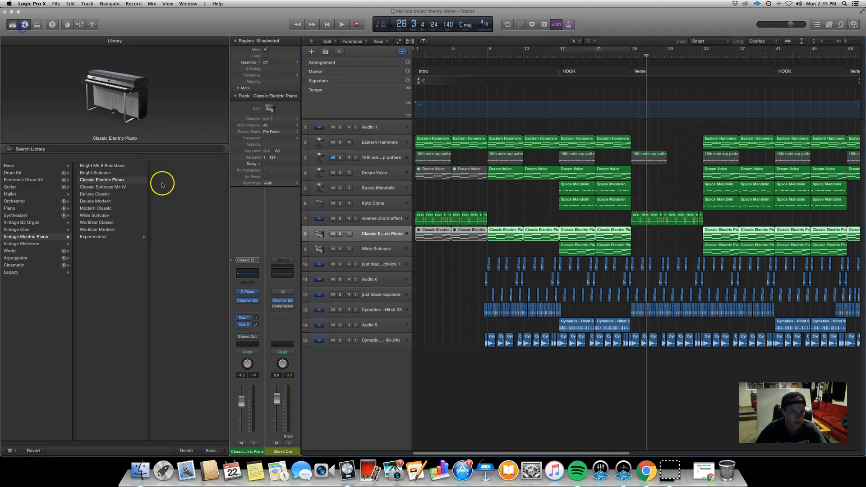
Set the low-cut band in the Wide Suitcase track's Channel EQ to 83 Hz with a 48 dB/Oct slope and close the EQ.
click(398, 250)
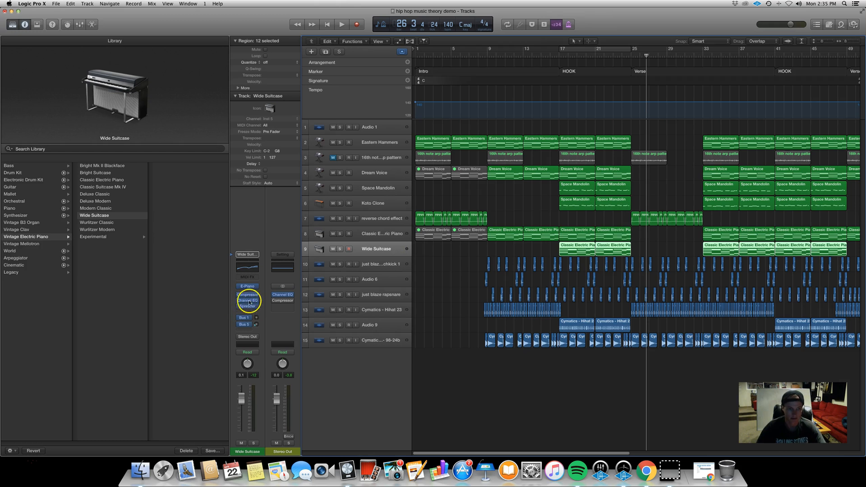
click(247, 269)
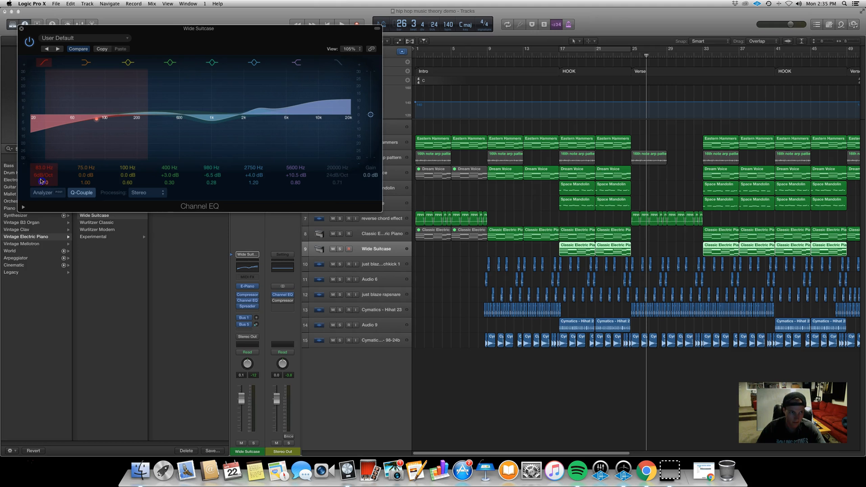
scroll(40, 176, up, 5)
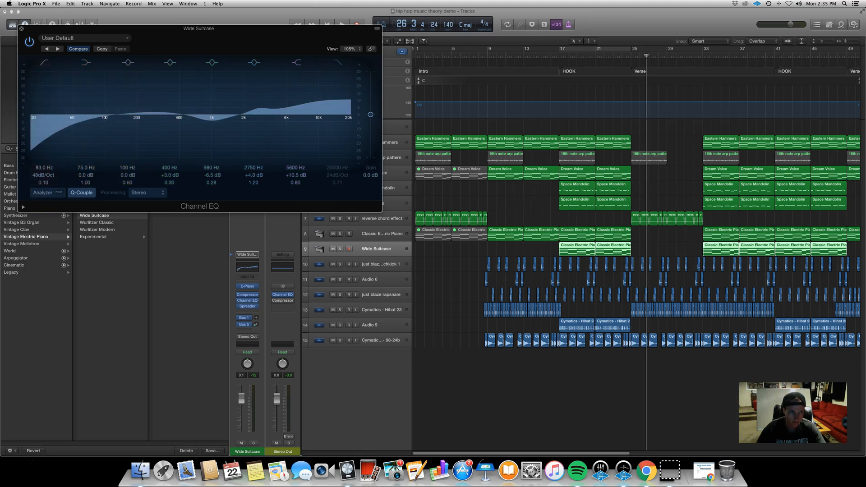
click(21, 28)
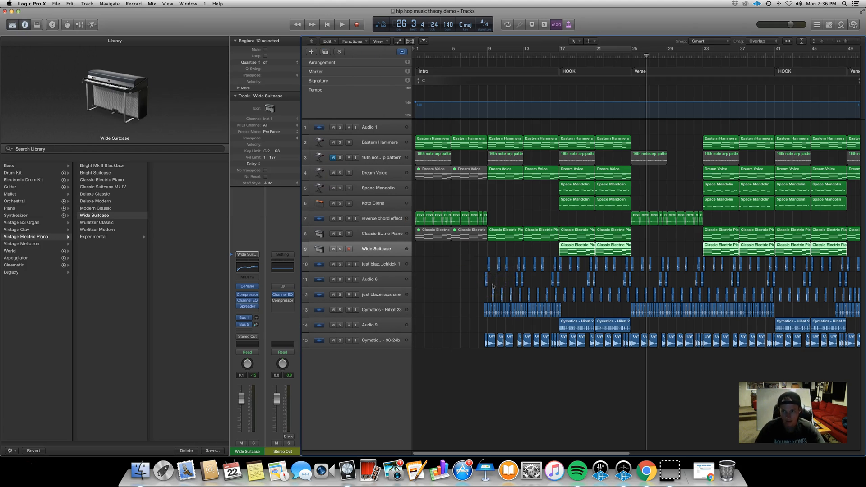
In the Koto Clone track's Channel EQ, set the low cut to 80 Hz and the low-mid band to 235 Hz at -2.0 dB.
click(391, 203)
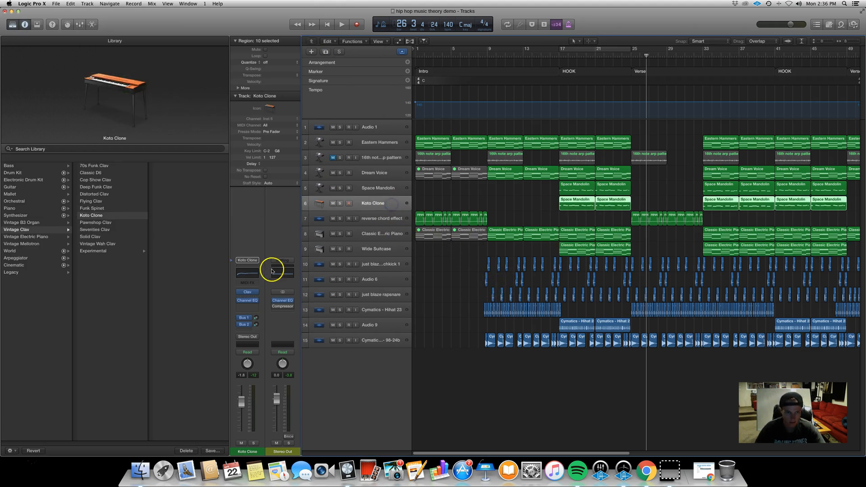
click(251, 275)
drag(42, 169, 41, 168)
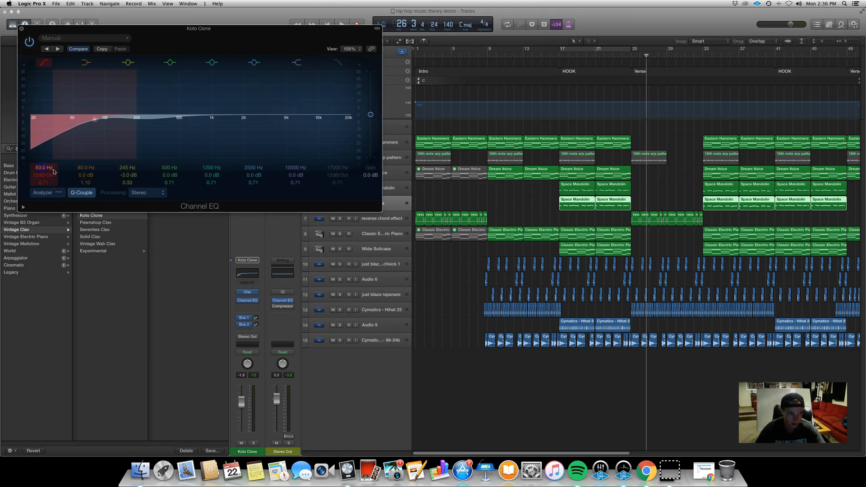
drag(136, 120, 134, 118)
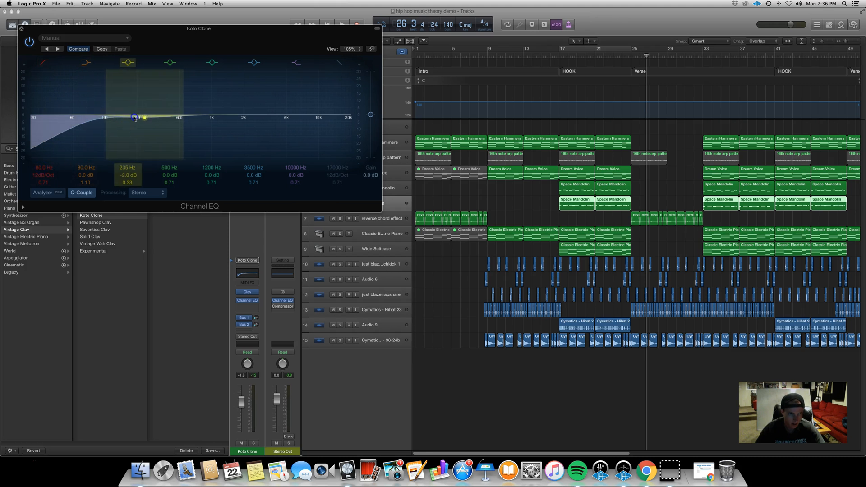
click(21, 28)
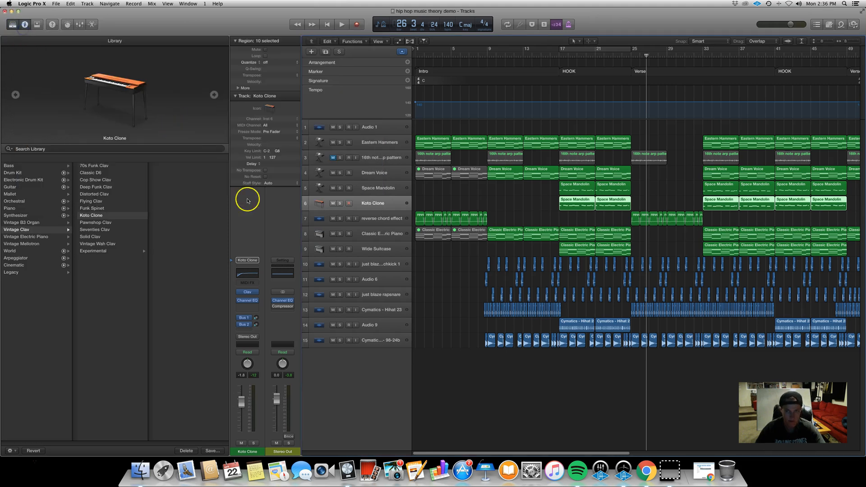
Adjust the low-cut frequency in the Space Mandolin track's Channel EQ and close the EQ.
click(375, 188)
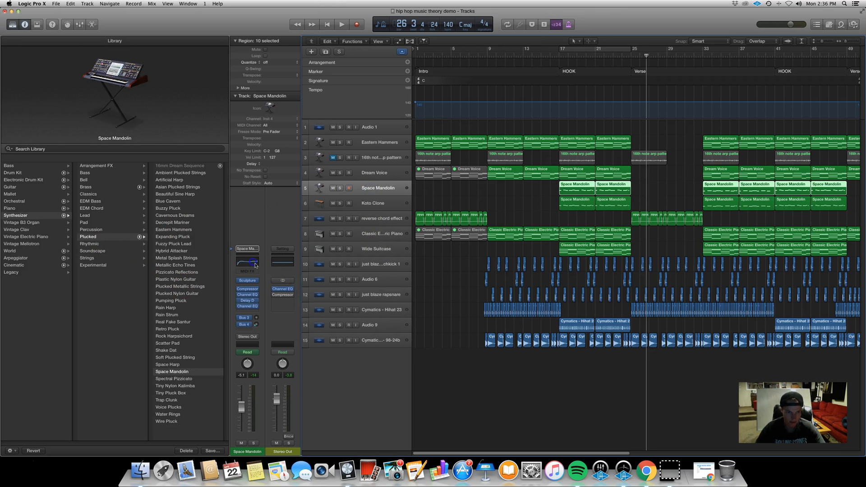
click(251, 262)
drag(42, 167, 43, 170)
click(21, 28)
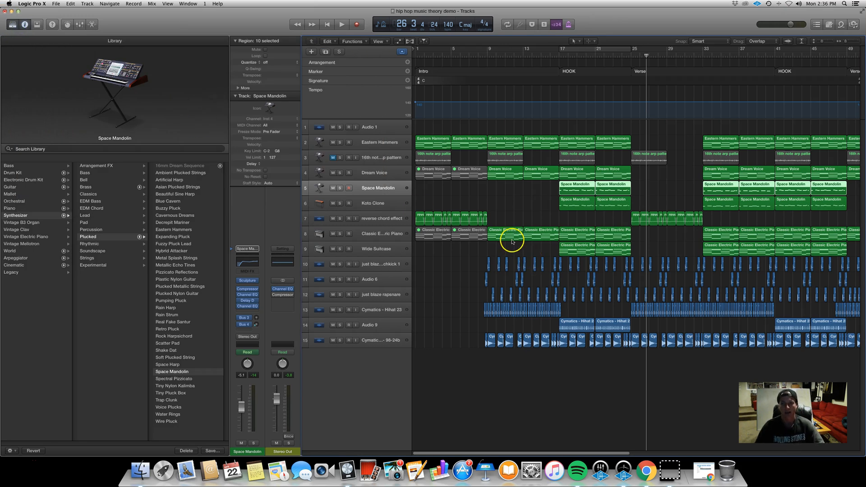
Fit the whole arrangement in view and listen to the mix from the intro into the first drum section.
key(super+Left)
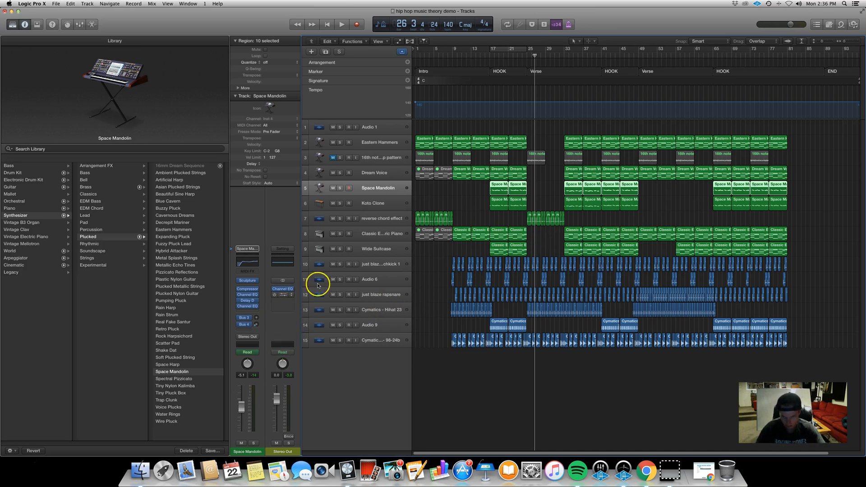
click(416, 55)
click(449, 61)
double_click(445, 55)
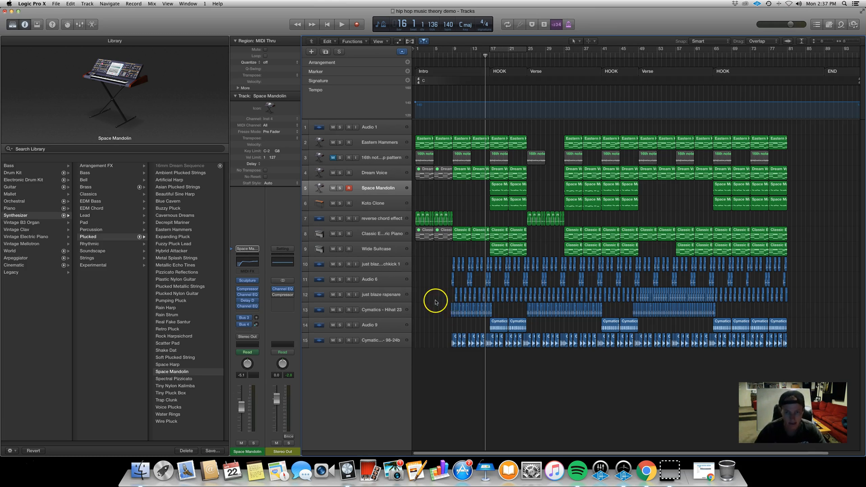
Examine the Classic Electric Piano track's output routing options and the effects on its Bus 2 send.
click(392, 270)
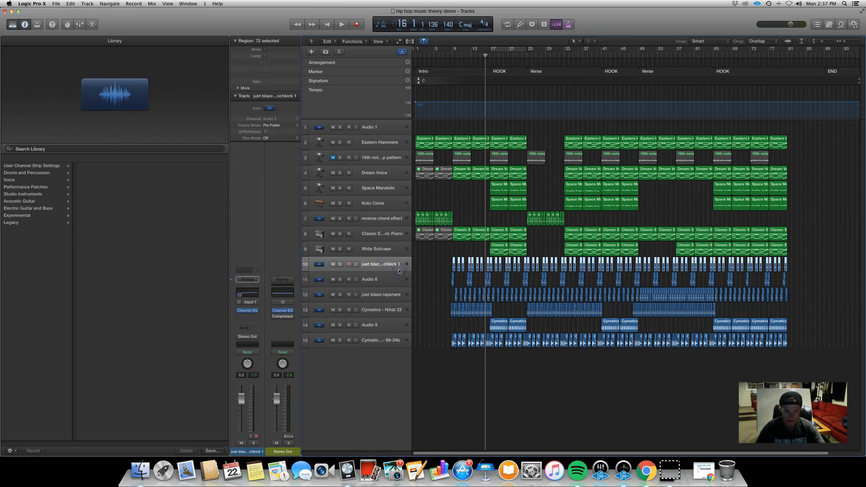
click(378, 236)
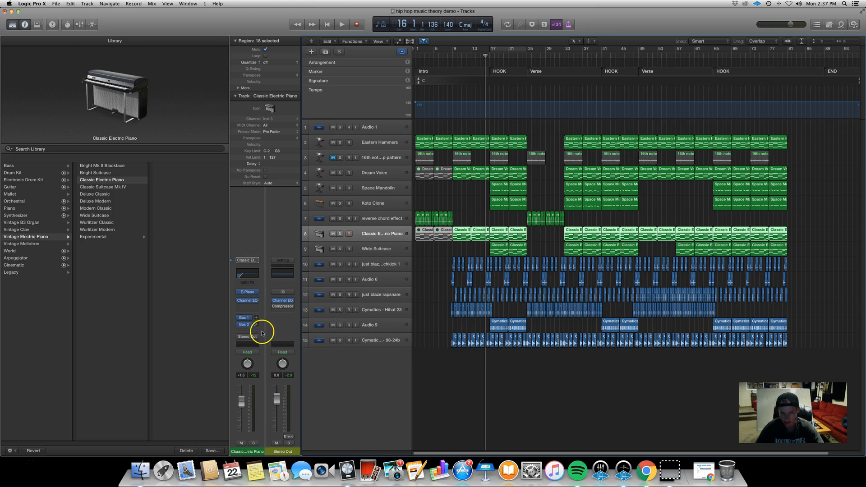
mouse_move(244, 319)
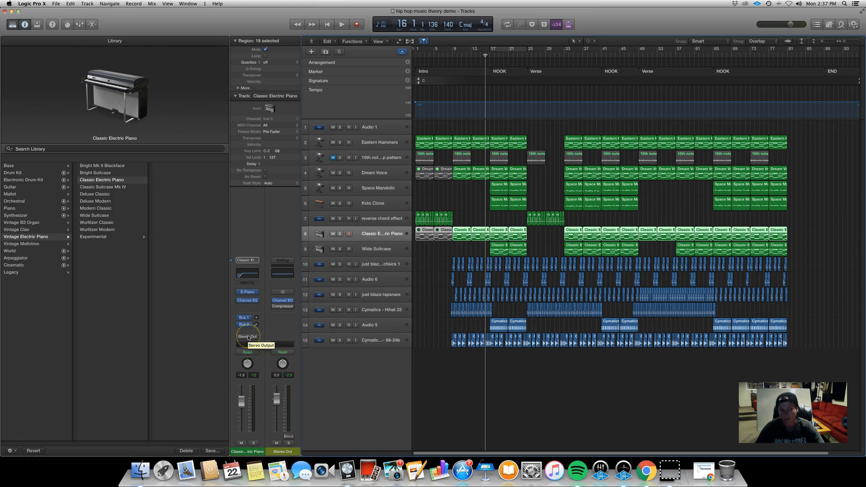
click(248, 337)
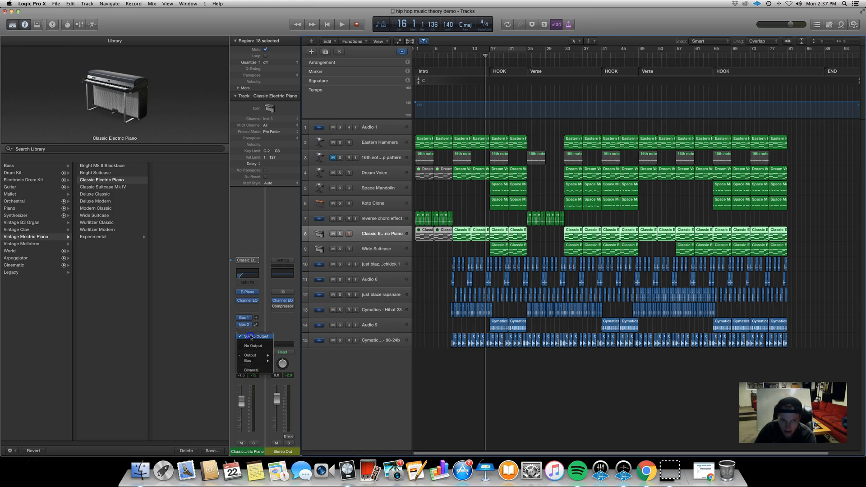
click(265, 329)
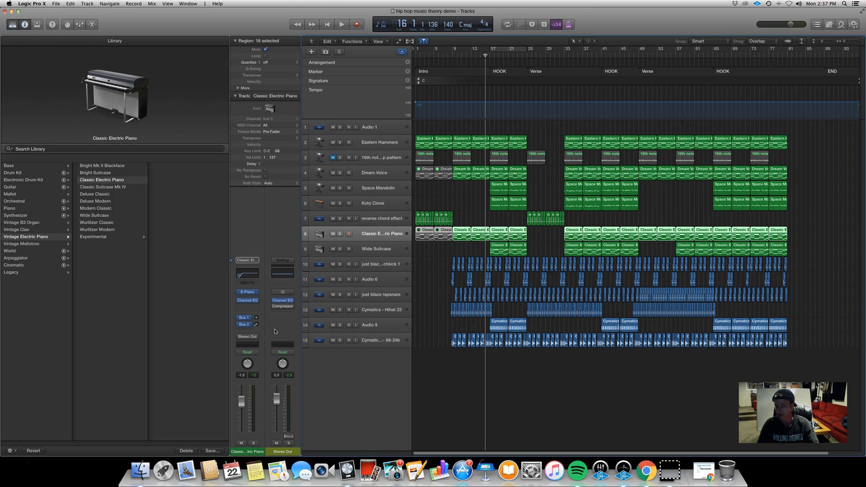
click(244, 325)
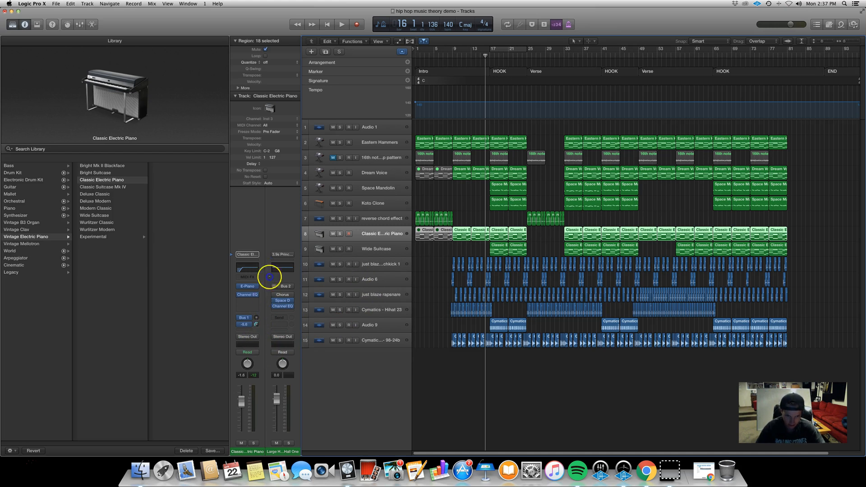
drag(271, 243, 273, 321)
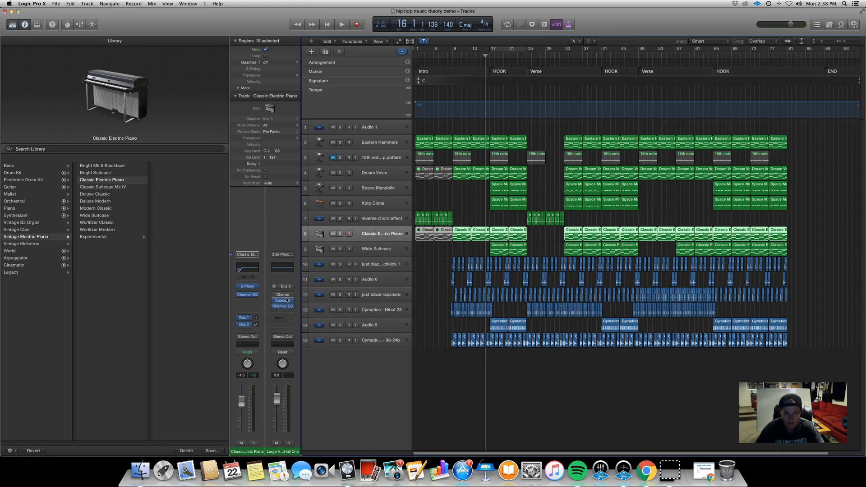
drag(286, 301, 285, 307)
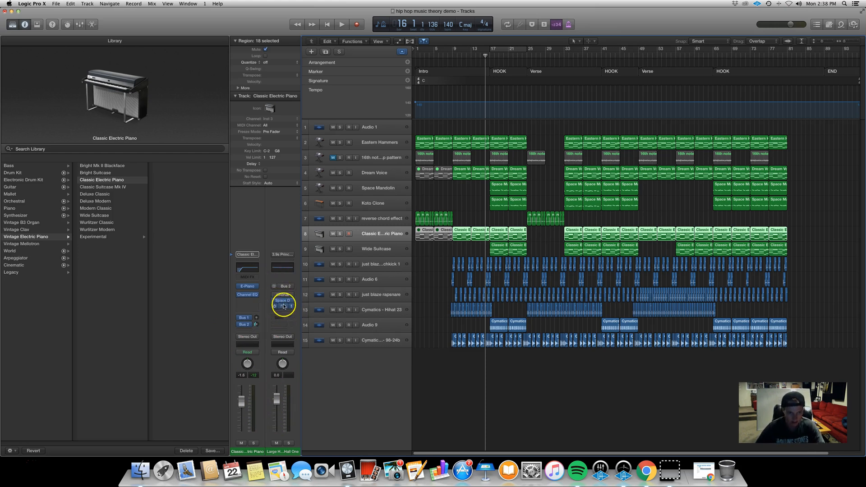
Solo the Classic Electric Piano, cycle bars 9 to 17 and try different Bus 2 and Bus 1 send levels during playback.
click(340, 234)
drag(456, 49, 490, 49)
key(space)
drag(255, 326, 254, 288)
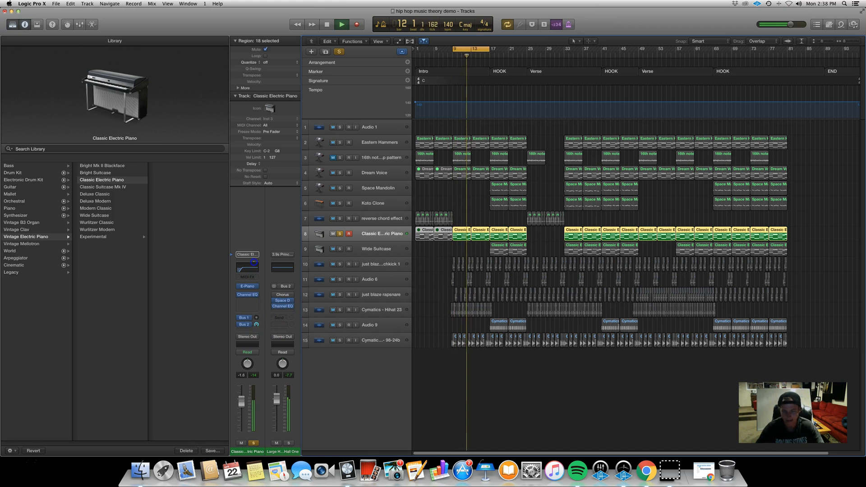
drag(257, 319, 265, 341)
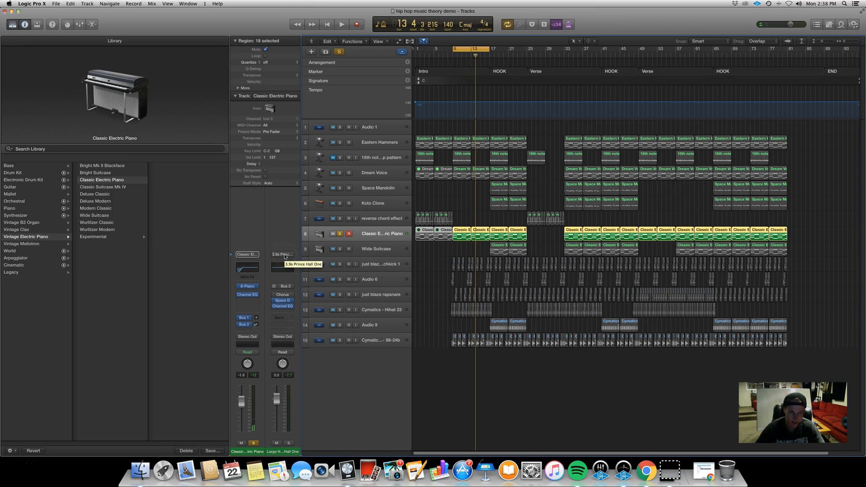
Reset the channel strip setting on the Bus 2 aux.
click(305, 280)
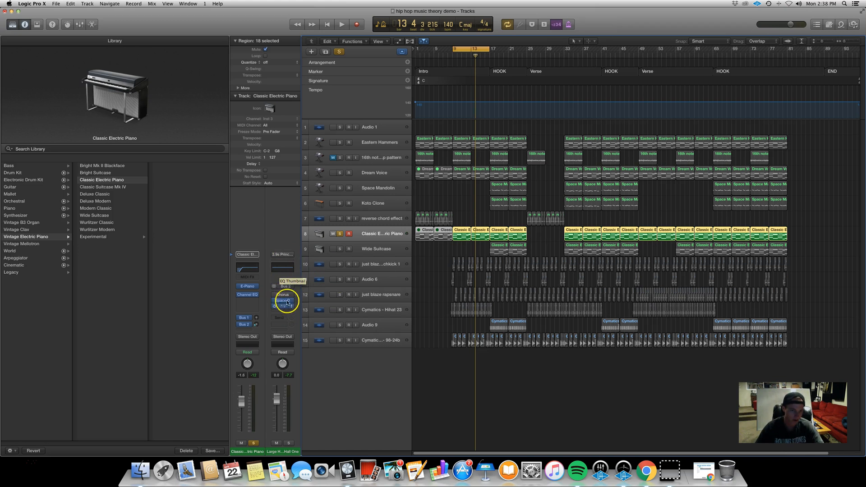
click(284, 255)
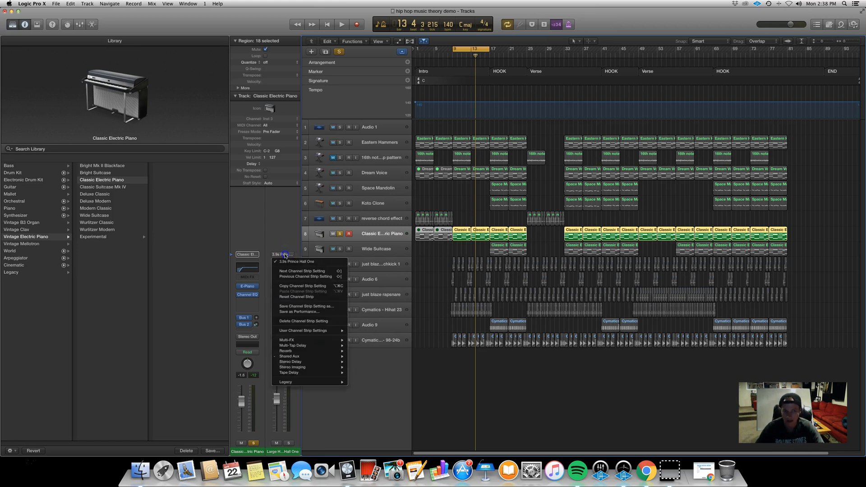
click(293, 298)
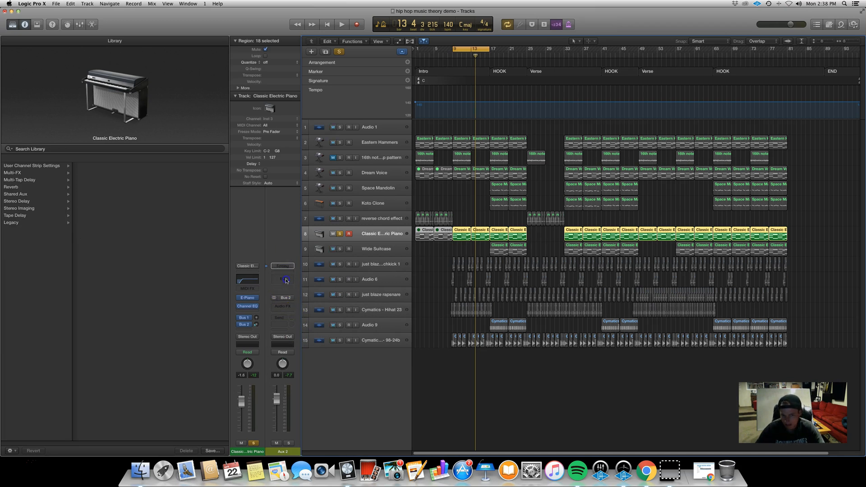
Add a Channel EQ to Aux 2, enable its low cut at 112 Hz with a 48 dB/Oct slope and close the EQ.
click(286, 280)
click(282, 305)
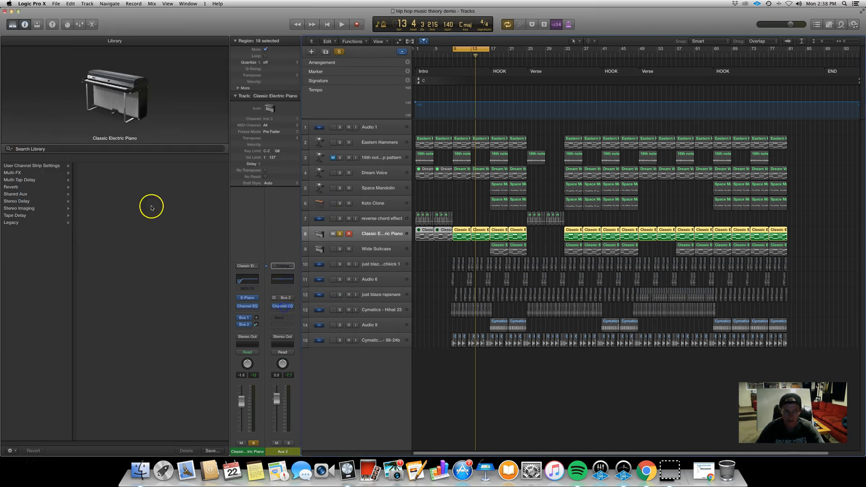
click(282, 306)
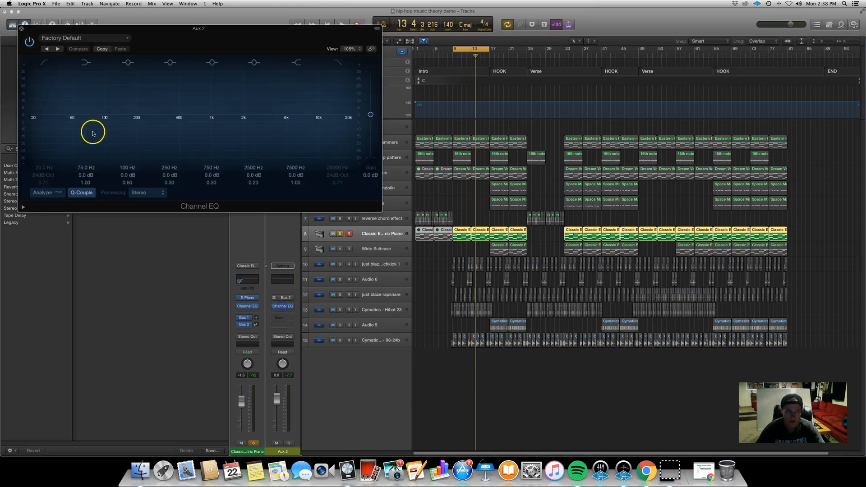
click(44, 61)
mouse_move(43, 167)
mouse_down()
mouse_move(44, 178)
mouse_move(43, 155)
mouse_move(48, 167)
mouse_up()
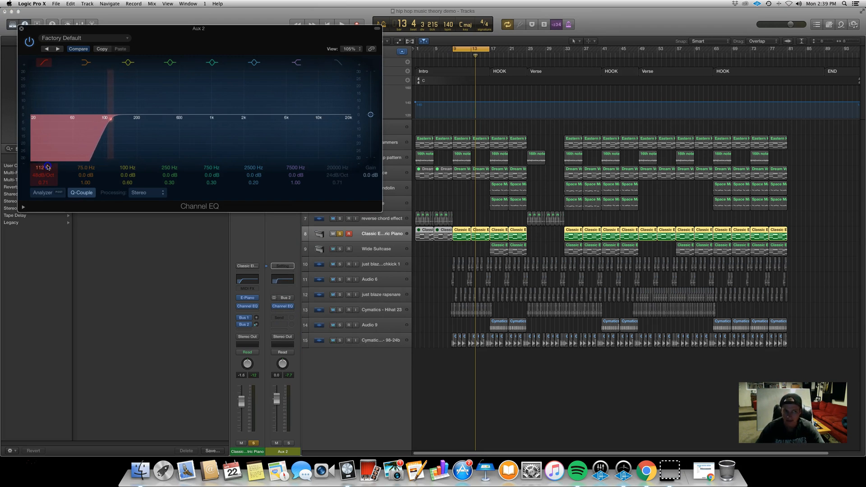
click(21, 28)
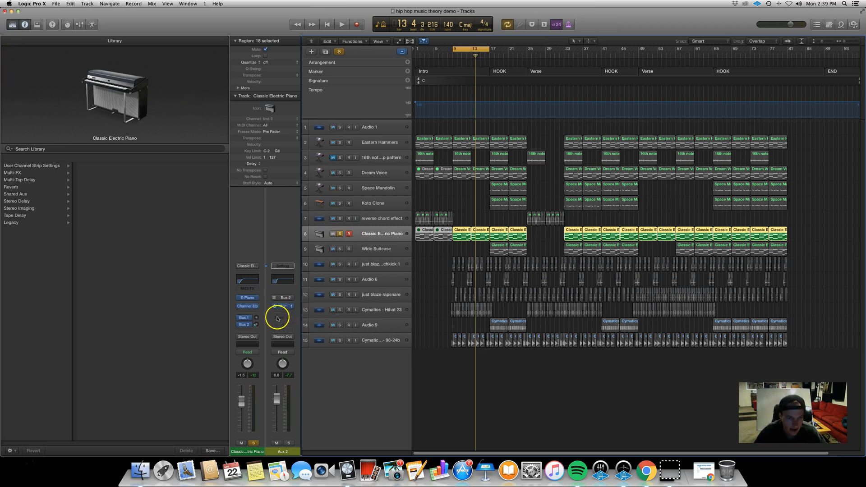
Insert a PlatinumVerb reverb after the Channel EQ on Aux 2.
click(289, 313)
mouse_move(290, 320)
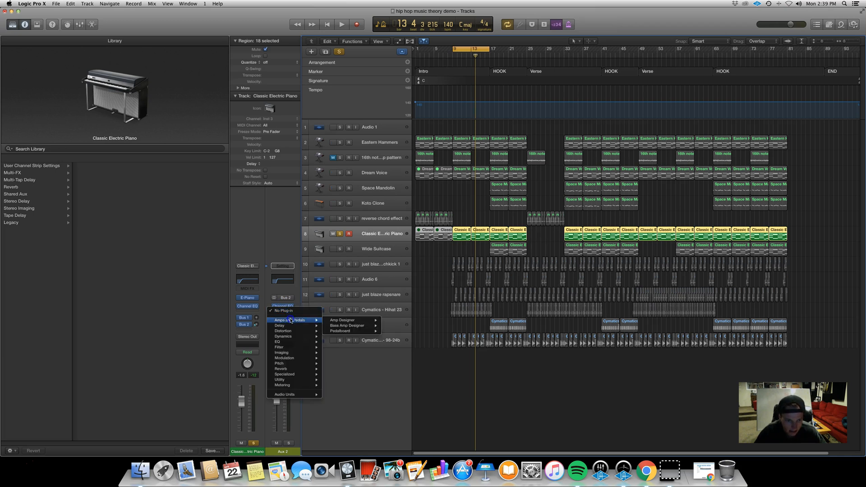
mouse_move(318, 375)
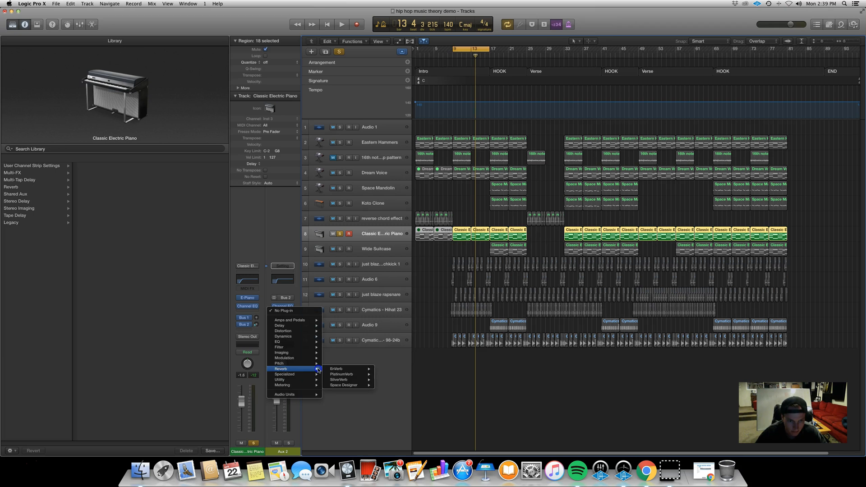
click(387, 375)
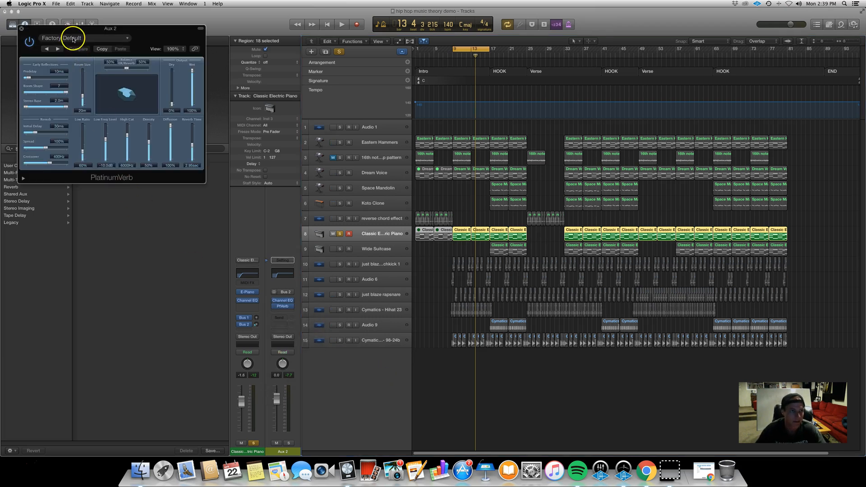
Load the Big Room preset in the PlatinumVerb on Aux 2 and close the plug-in window.
click(73, 40)
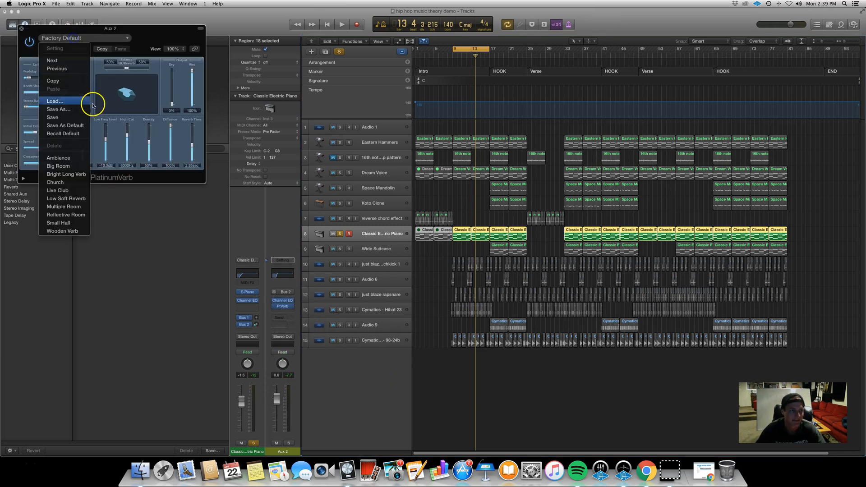
click(80, 167)
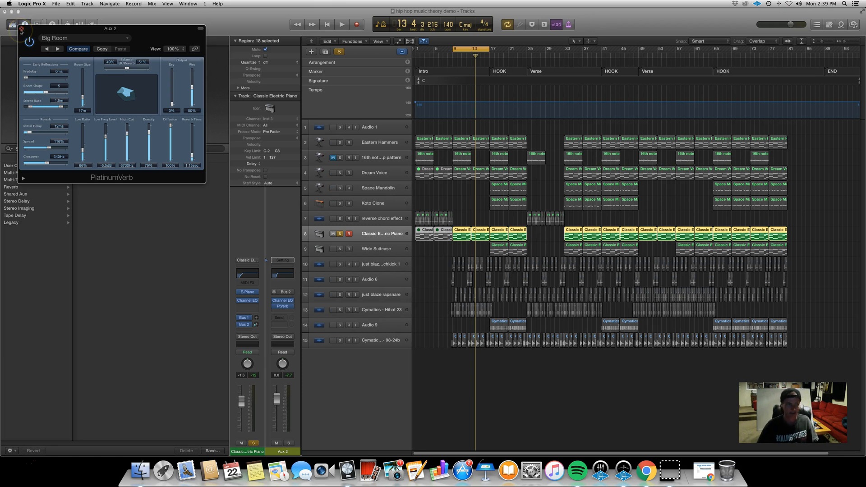
click(22, 29)
click(128, 82)
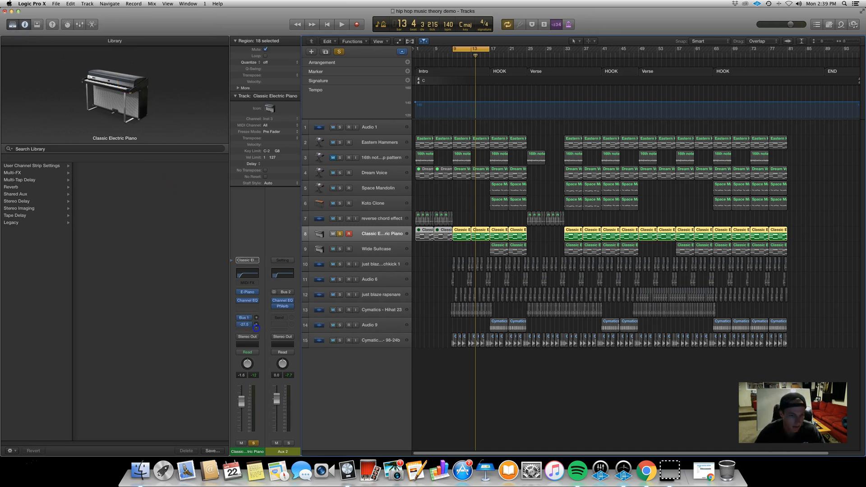
Raise the Classic Electric Piano's Bus 2 send to +6.0 dB and start playback.
drag(255, 327, 254, 238)
key(space)
Set the Wet output of the PlatinumVerb on Aux 2 to 100% and lower the Classic Electric Piano's Bus 2 send during playback.
click(281, 310)
key(space)
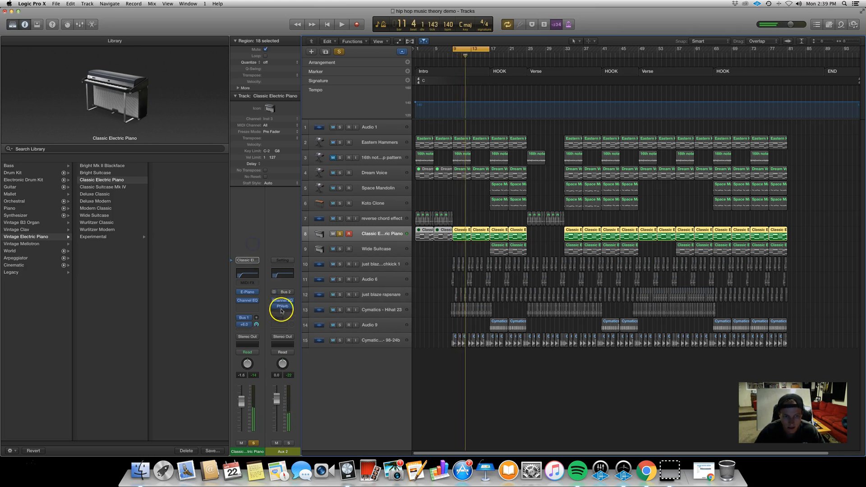
click(172, 159)
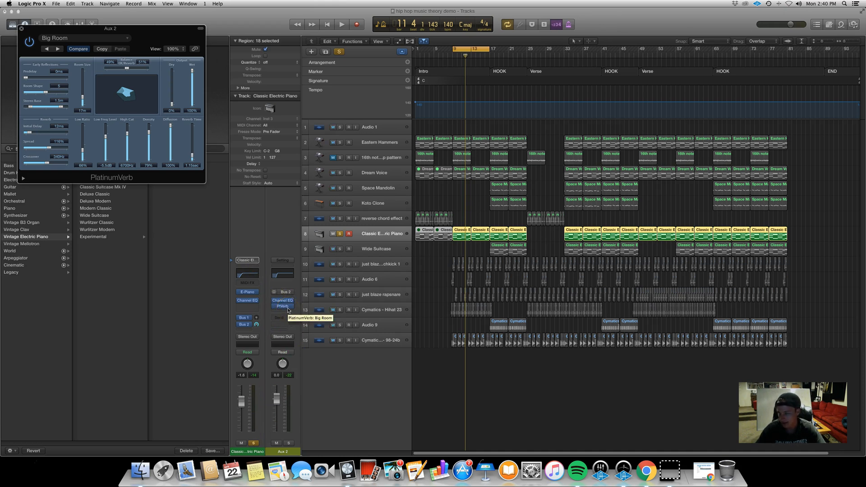
key(space)
drag(256, 325, 284, 382)
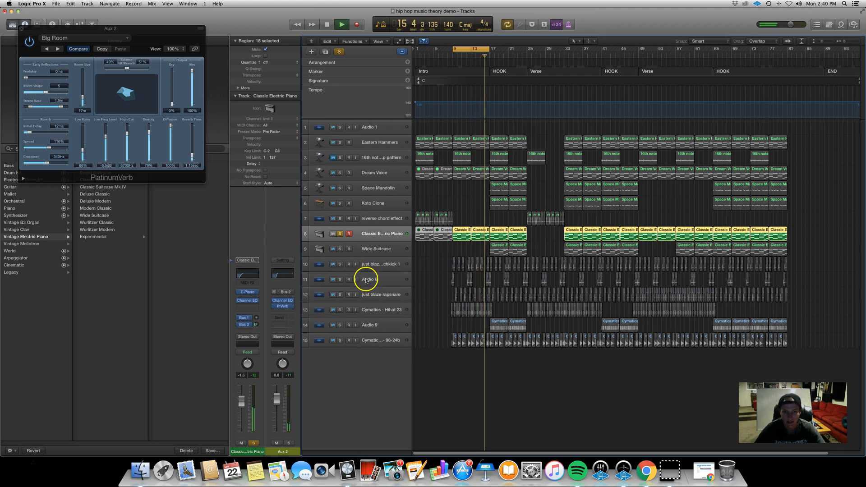
Solo the Dream Voice track, add a Bus 2 send and raise its volume to -5.6 dB during playback.
click(339, 173)
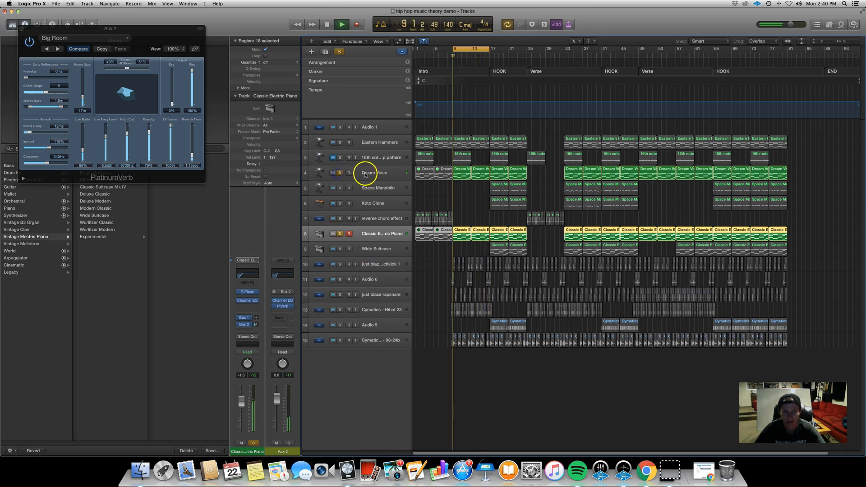
click(364, 173)
click(245, 328)
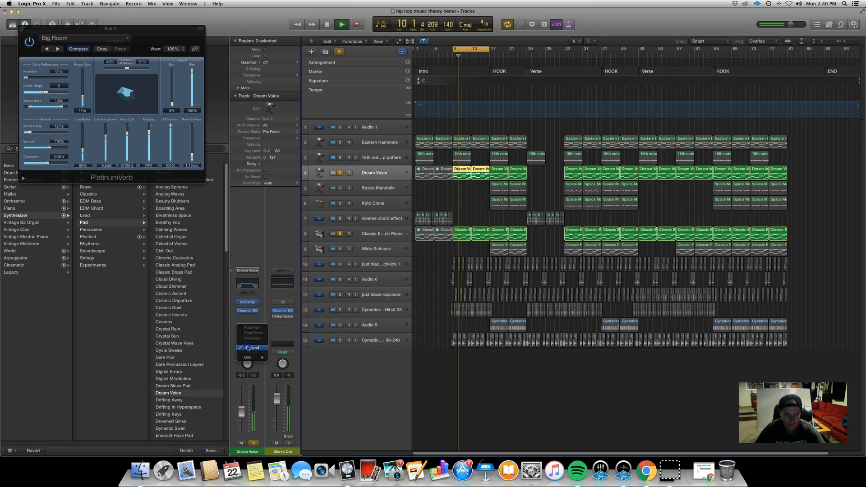
mouse_move(260, 360)
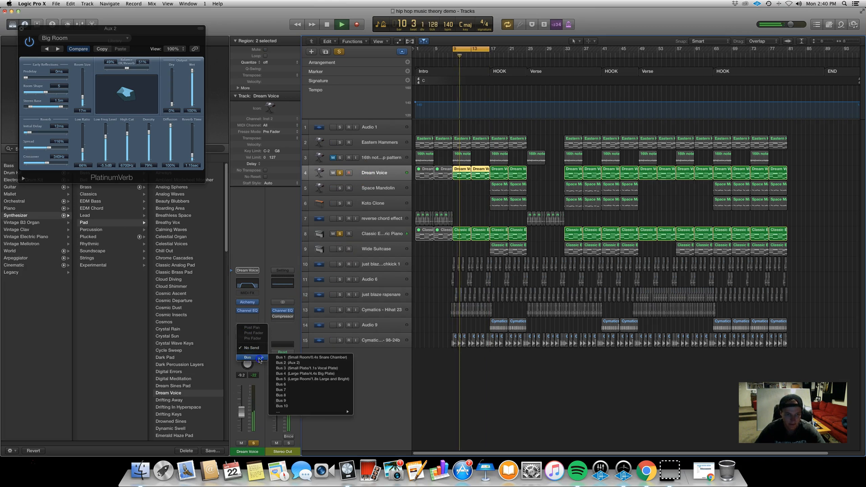
click(291, 362)
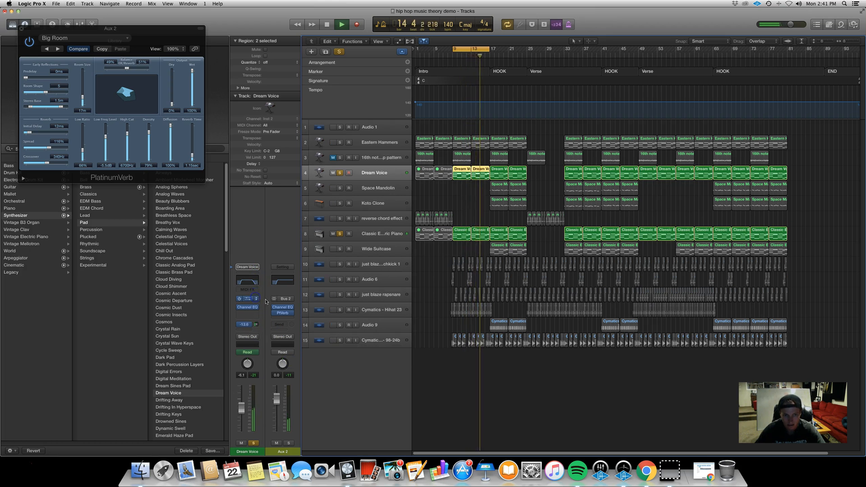
key(space)
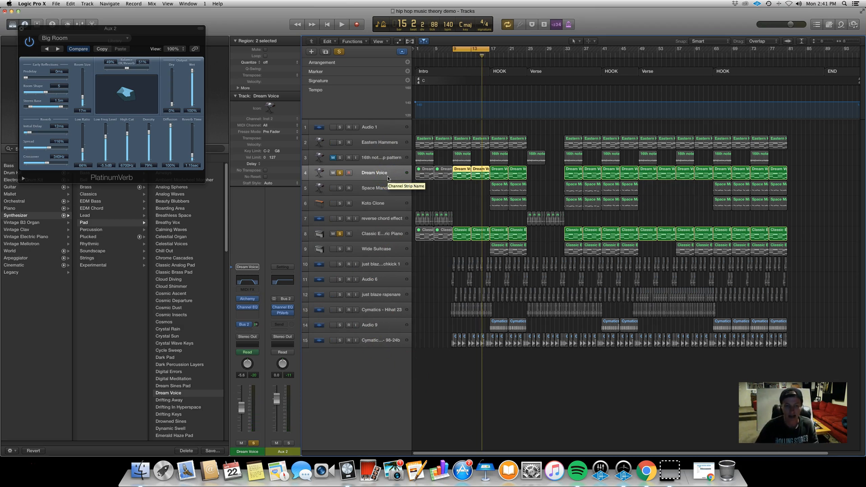
Try lowering the Aux 2 volume fader slightly to -0.2 dB.
click(365, 178)
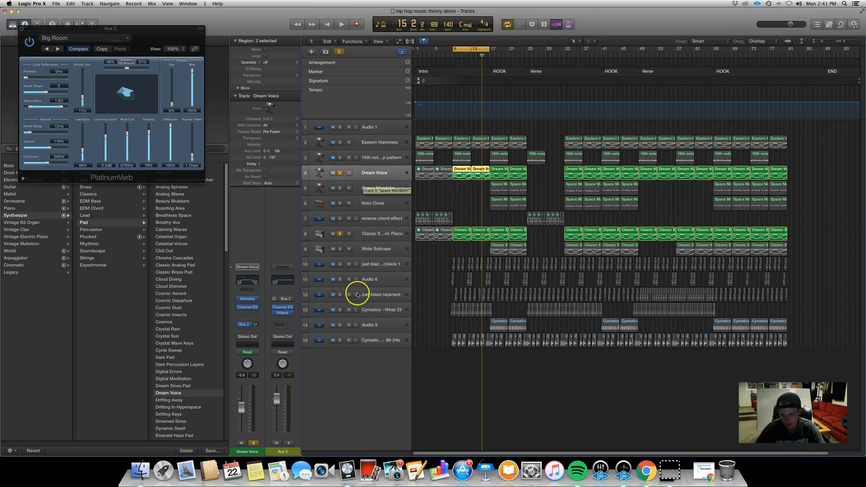
mouse_move(292, 315)
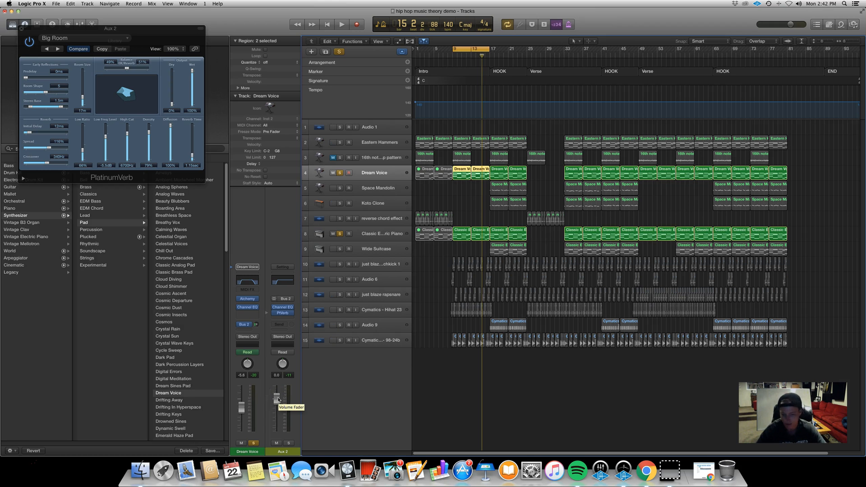
mouse_move(278, 399)
mouse_down()
mouse_move(282, 436)
mouse_move(276, 402)
mouse_up()
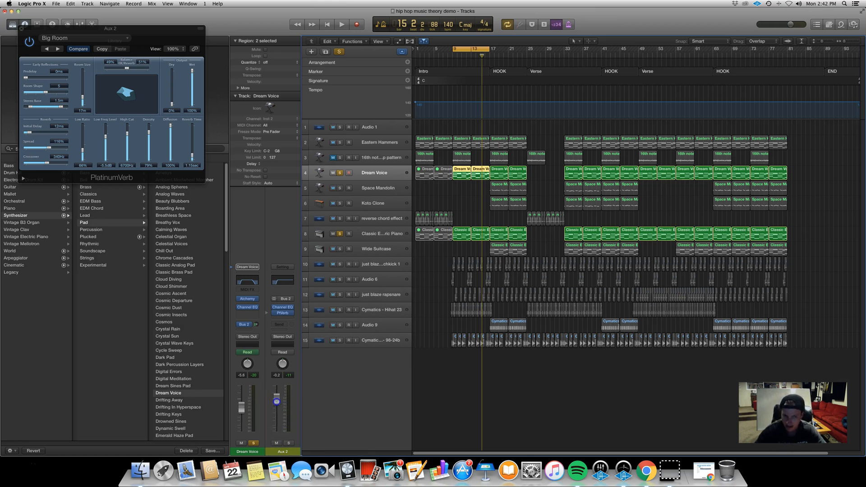
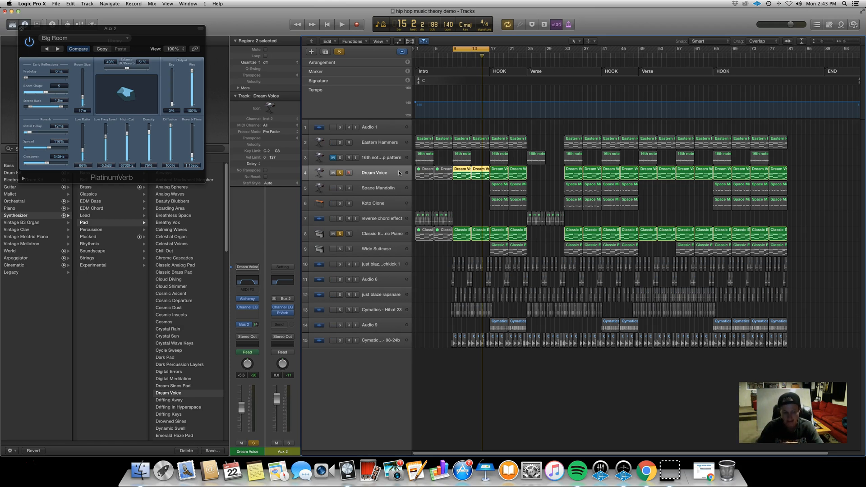
click(406, 183)
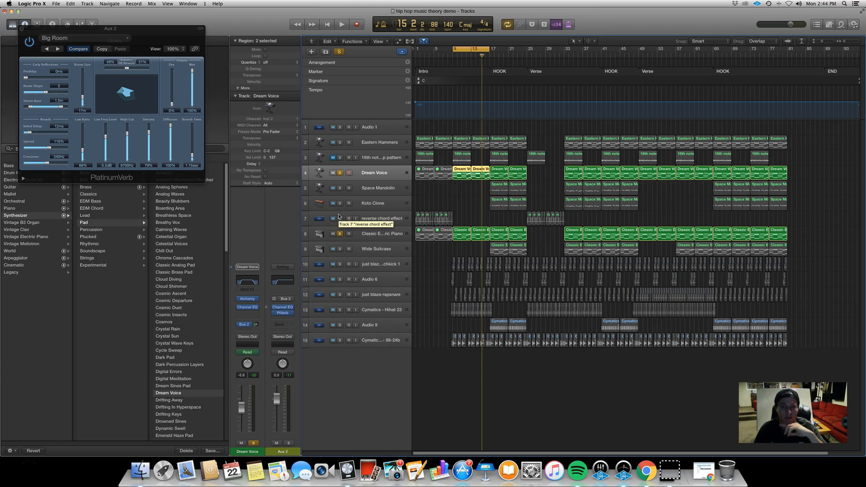
Solo the Eastern Hammers track, add a Bus 2 send and adjust the send level during playback.
click(341, 142)
click(384, 141)
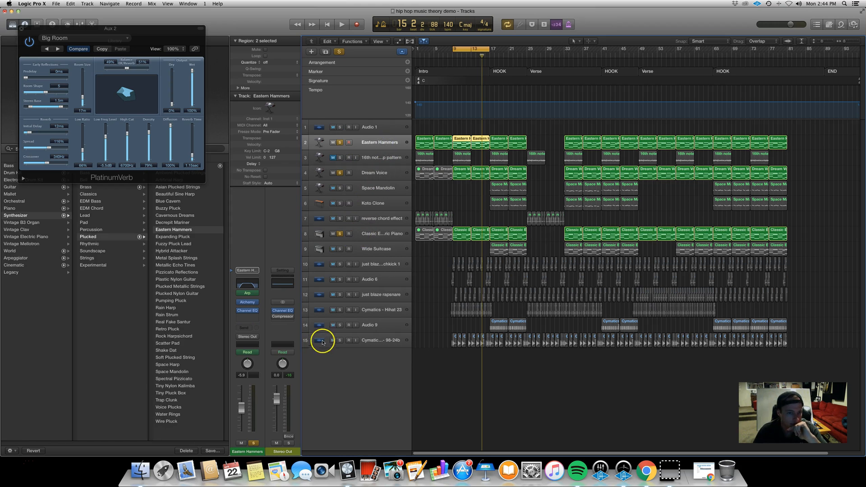
click(244, 328)
mouse_move(249, 357)
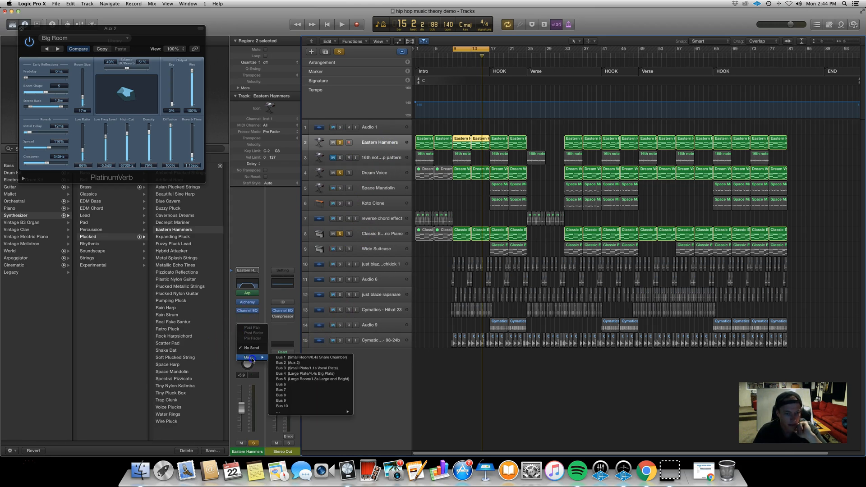
click(285, 363)
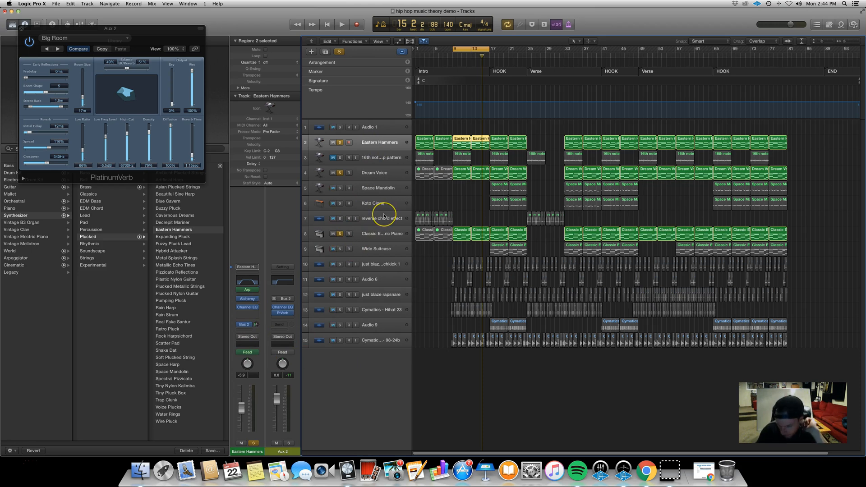
key(space)
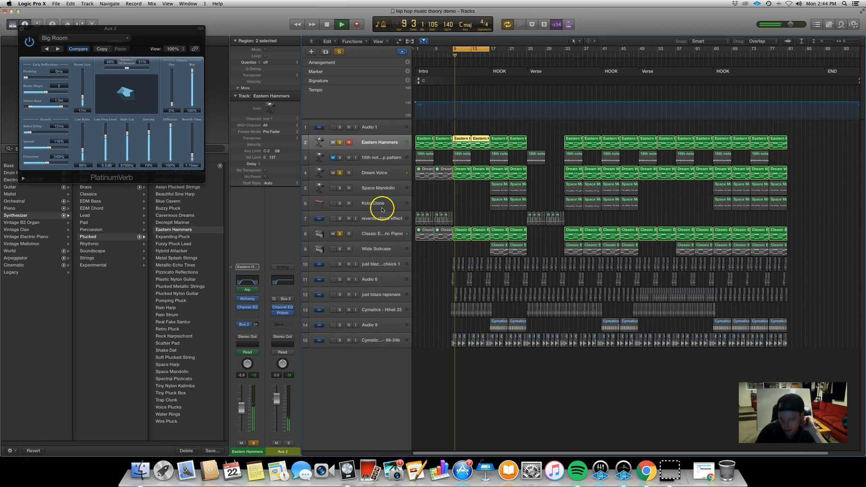
mouse_move(256, 324)
mouse_down()
mouse_move(264, 261)
mouse_move(263, 324)
mouse_up()
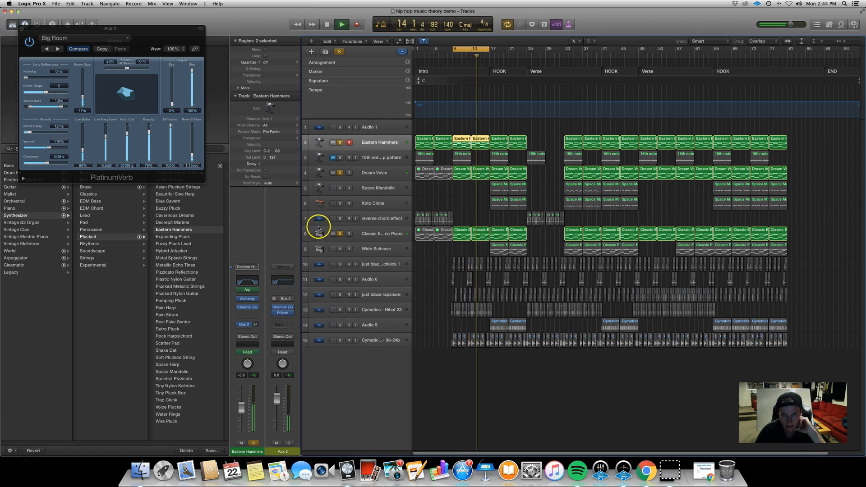
Solo the reverse chord effect track, cycle bars 1 to 9 and add a Bus 2 send to the track.
click(339, 218)
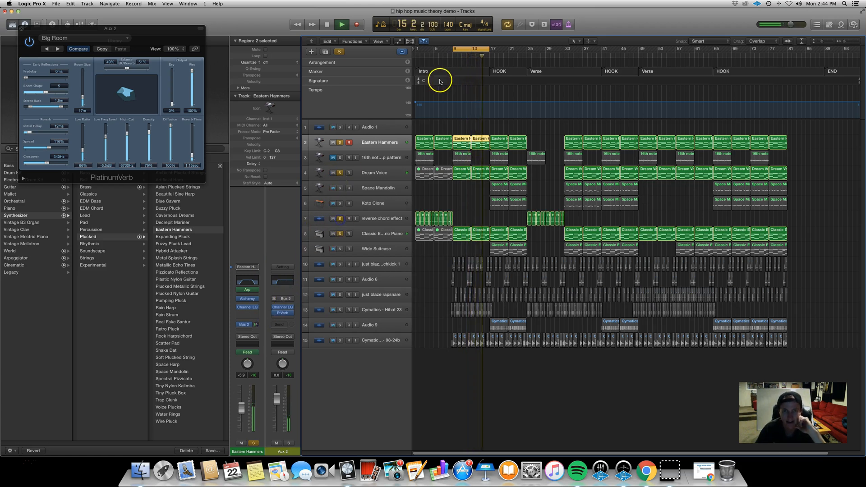
drag(464, 49, 429, 49)
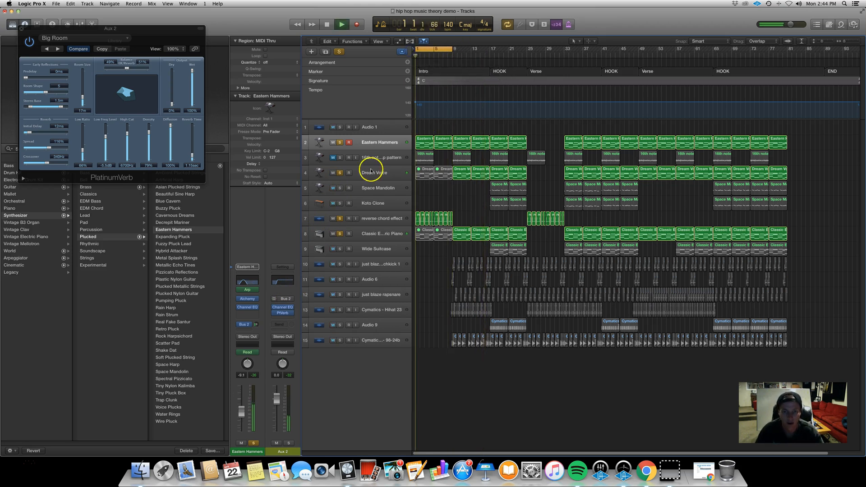
click(391, 218)
click(247, 339)
mouse_move(262, 361)
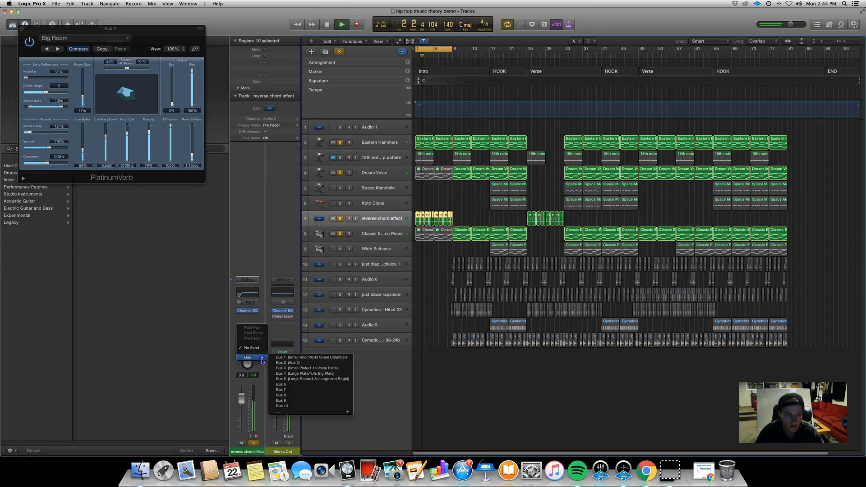
click(253, 345)
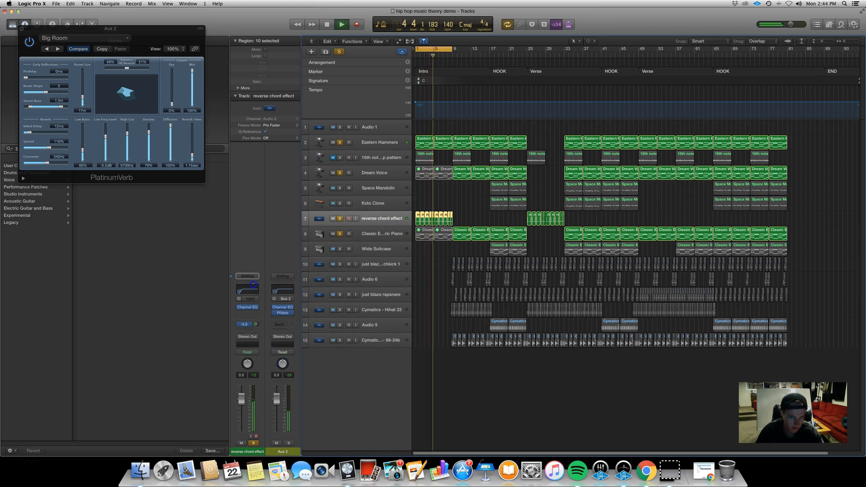
Adjust the reverse chord effect's Bus 2 send, raise its volume to 1.6 dB and stop playback.
drag(244, 324, 247, 328)
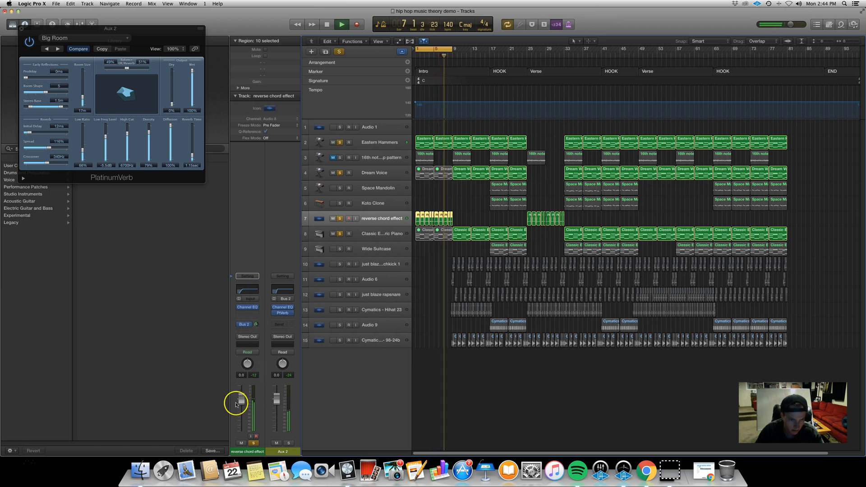
drag(240, 391, 241, 393)
key(space)
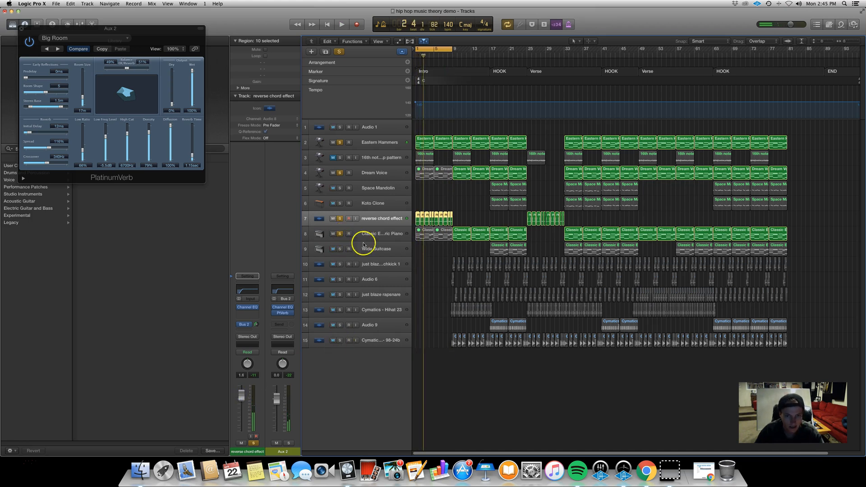
Cycle bars 9 to 17, solo drum tracks 10 to 12 as well and play the section.
drag(442, 48, 479, 49)
drag(340, 263, 340, 294)
key(super+Right)
key(super+Right)
key(super+Right)
key(space)
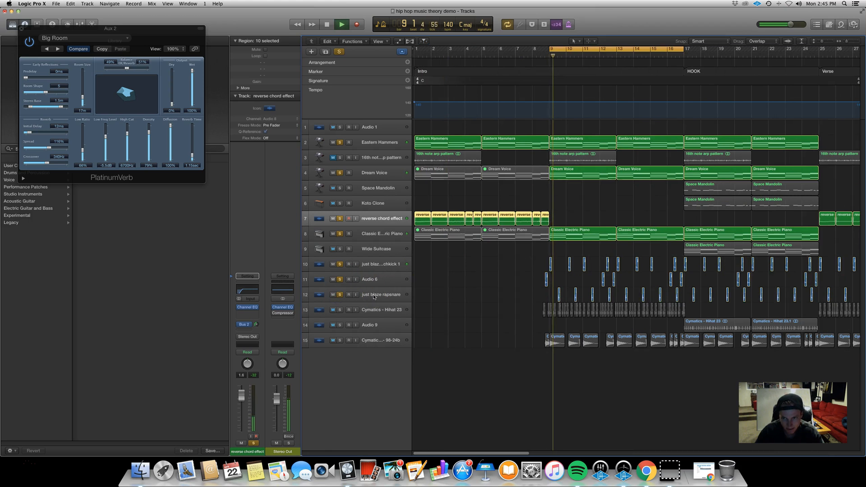
scroll(374, 296, right, 5)
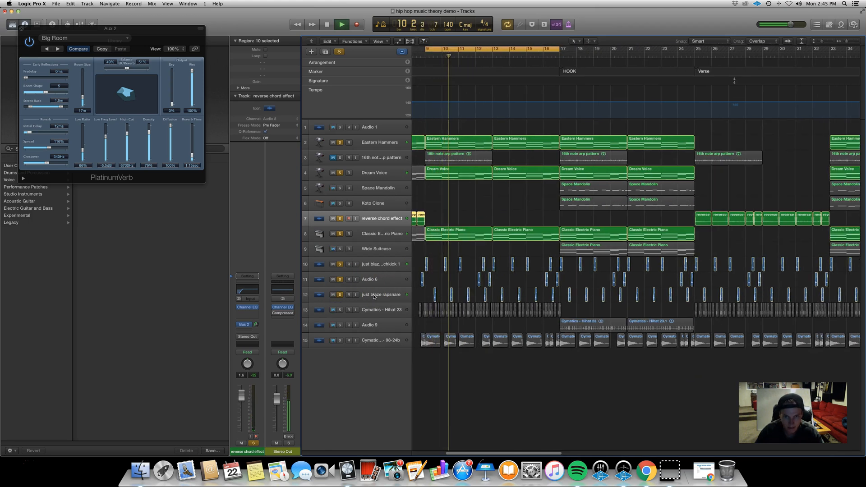
Raise the volume of the kick on track 10 to 0.5 dB during playback, then stop and deselect its regions.
click(381, 265)
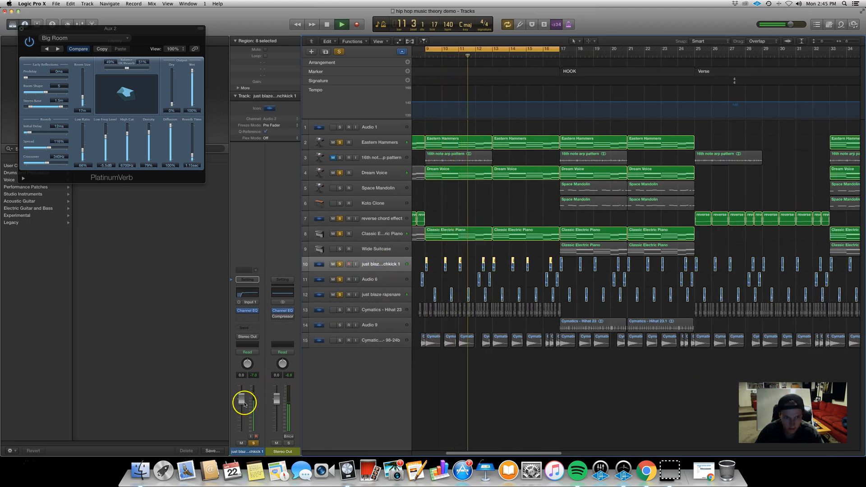
drag(243, 401, 244, 400)
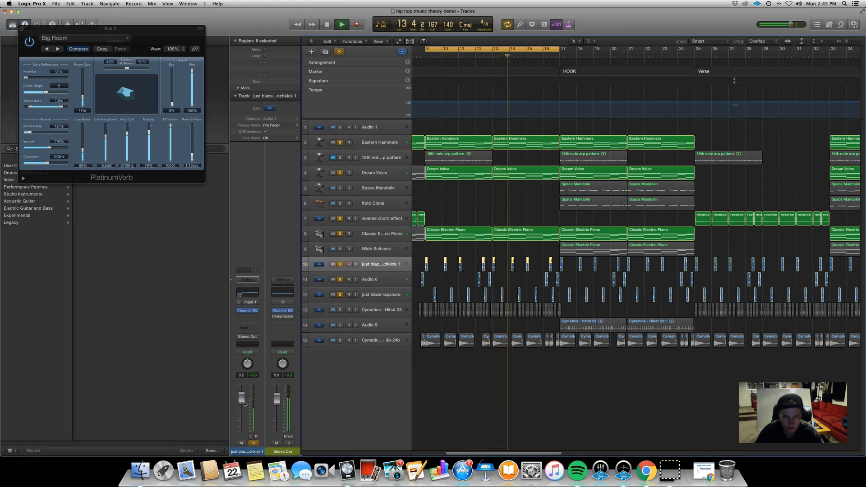
key(space)
click(437, 276)
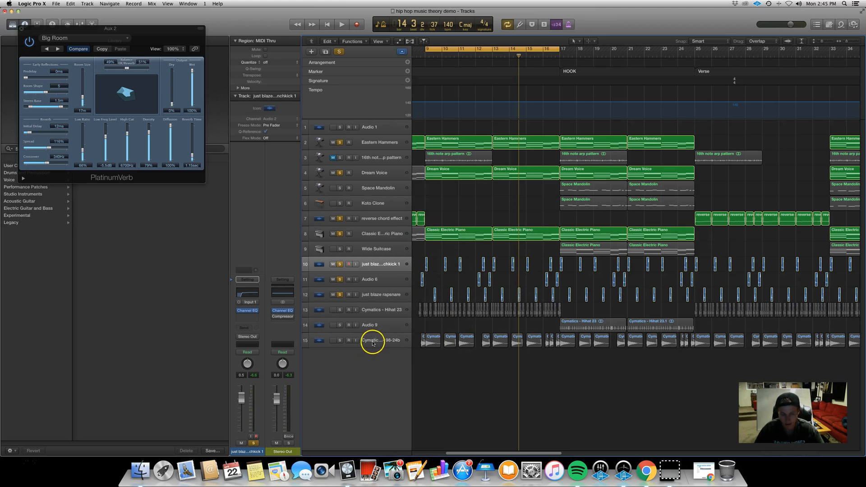
Add a Bus 2 send to the just blaze rapsnare track.
click(382, 296)
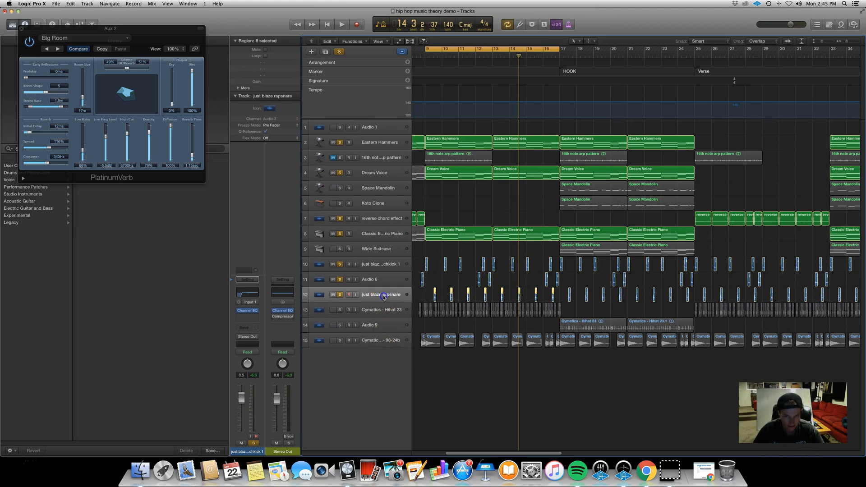
click(247, 327)
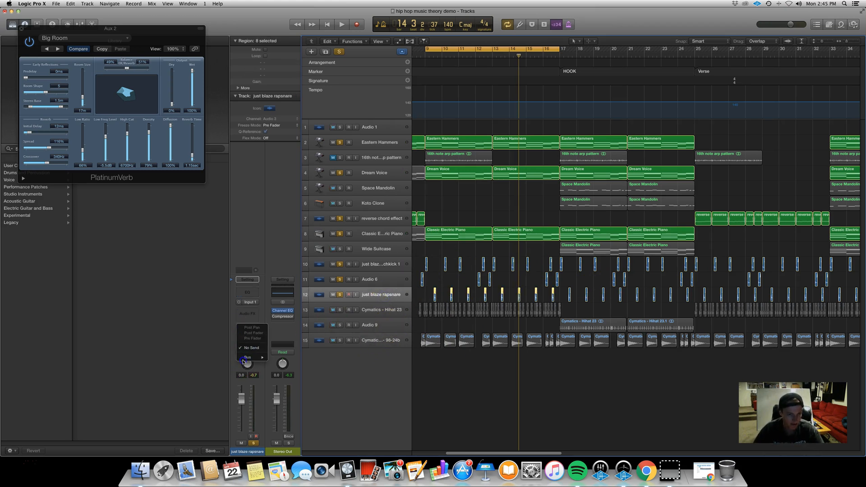
mouse_move(249, 357)
click(296, 364)
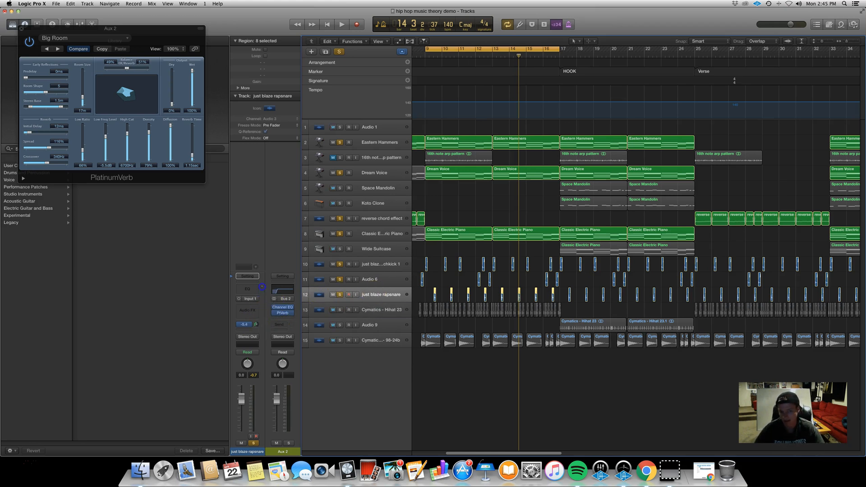
Lower the just blaze rapsnare track's Bus 2 send to about -10.8 dB during playback, then stop.
key(space)
drag(258, 325, 256, 337)
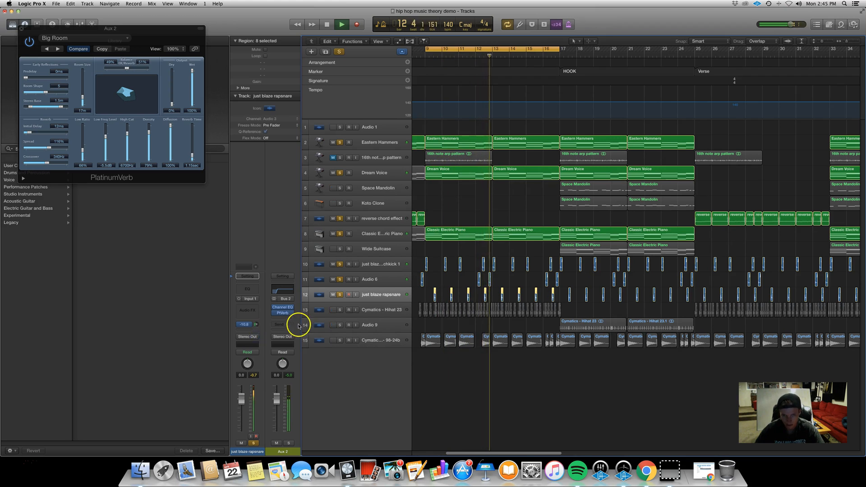
key(space)
Solo the Cymatics - Hihat 23 track, play the section, add a Bus 2 send to the track and set its send level.
click(340, 310)
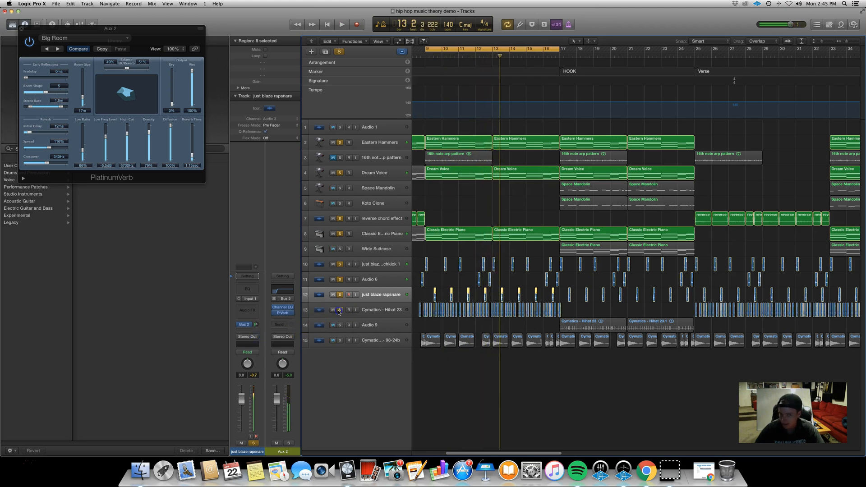
click(364, 308)
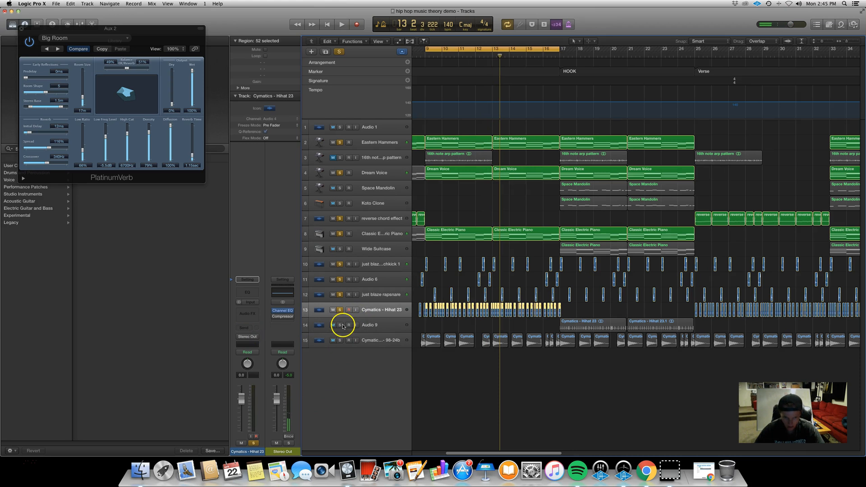
key(space)
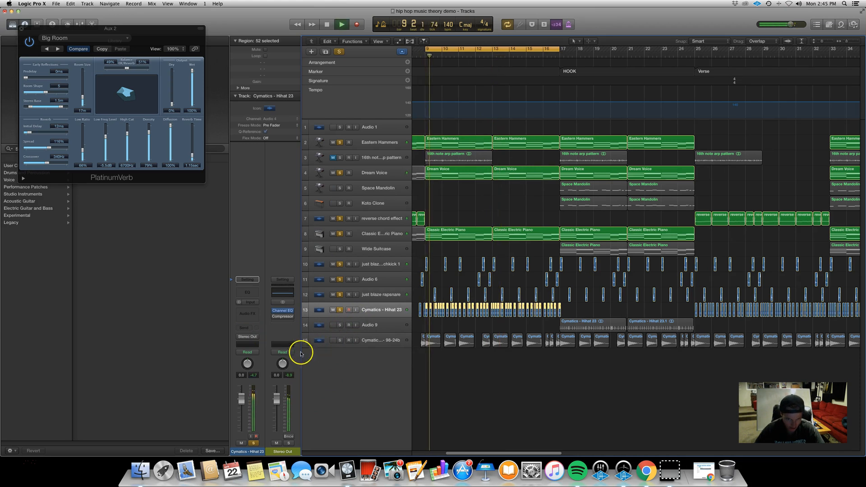
click(245, 328)
mouse_move(248, 357)
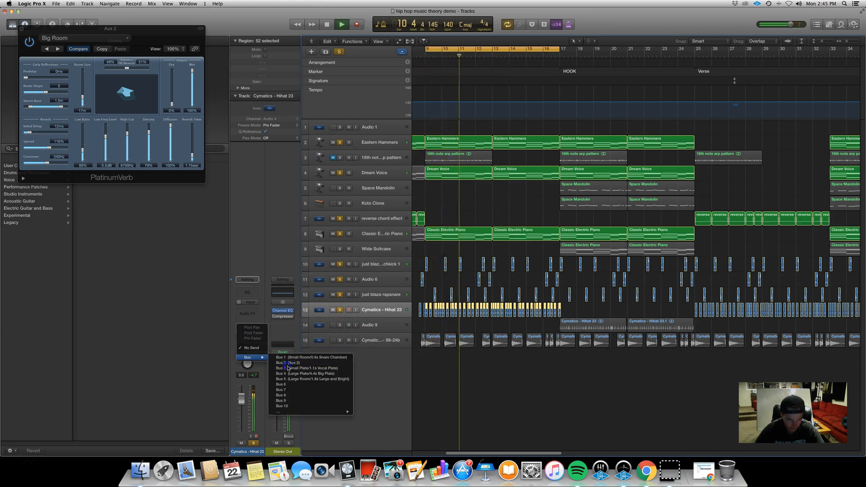
click(275, 363)
mouse_move(256, 325)
mouse_down()
mouse_move(258, 299)
mouse_move(258, 314)
mouse_up()
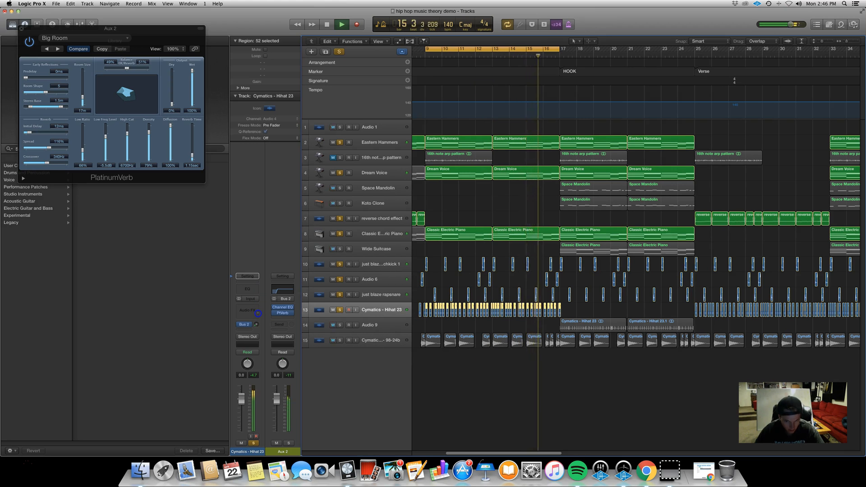
Lower the just blaze rapsnare's Bus 2 send to about -13.6 dB, solo the Cymatics 808 on track 15 as well and stop playback.
click(382, 294)
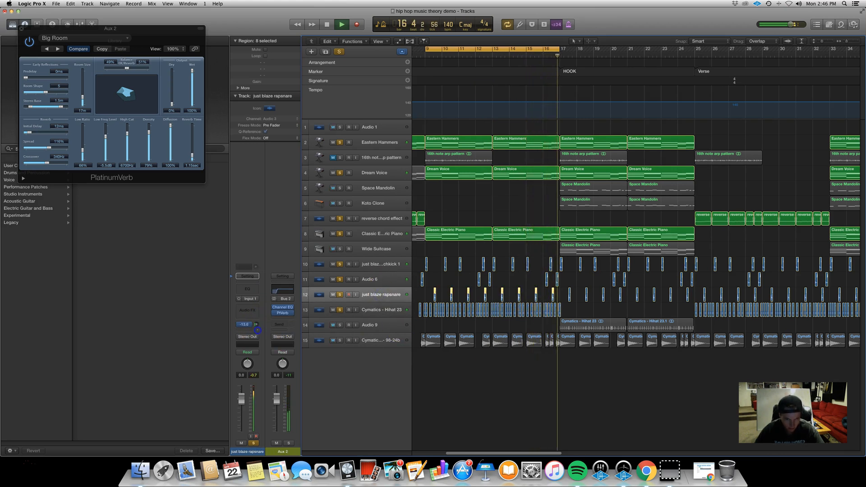
click(401, 340)
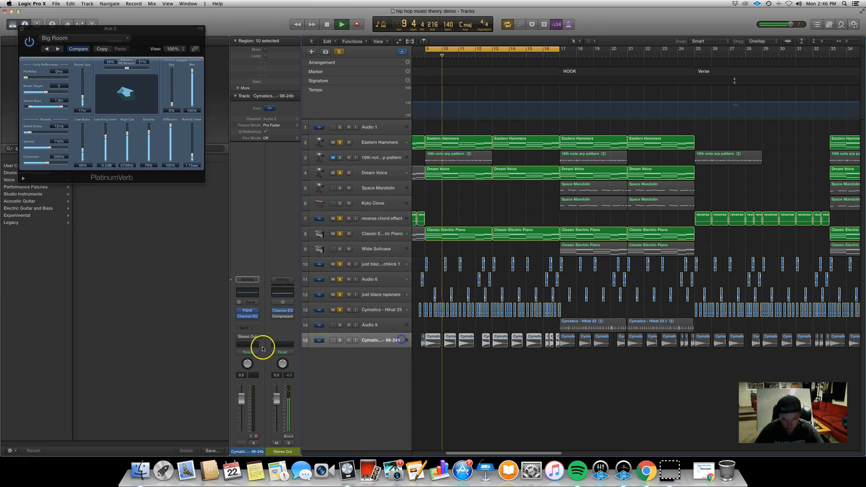
click(340, 340)
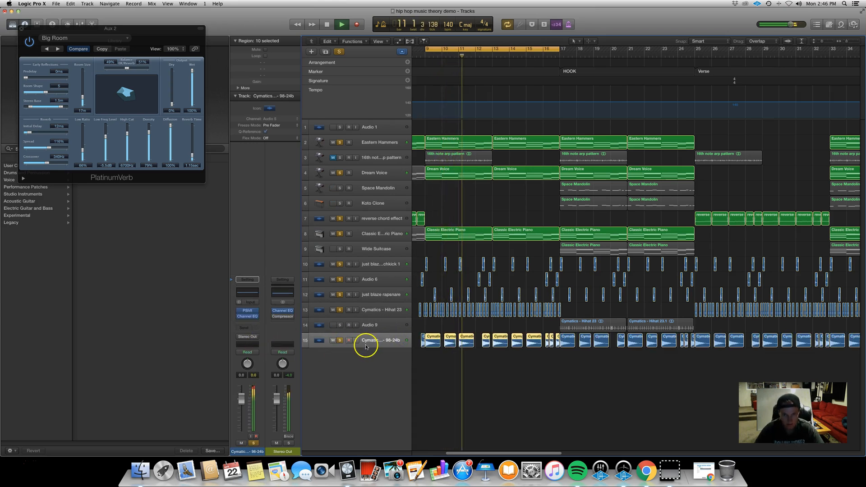
key(space)
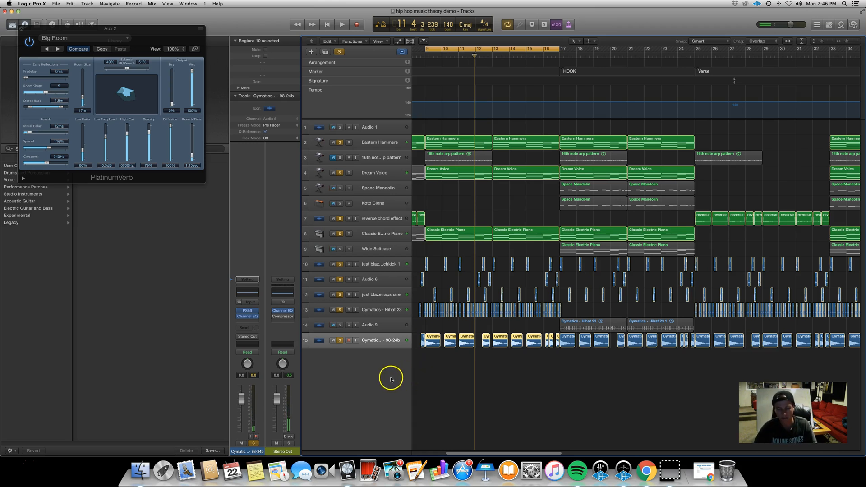
Add a Bus 2 send to the Cymatics 808 track and adjust its send level during playback.
click(246, 328)
click(284, 365)
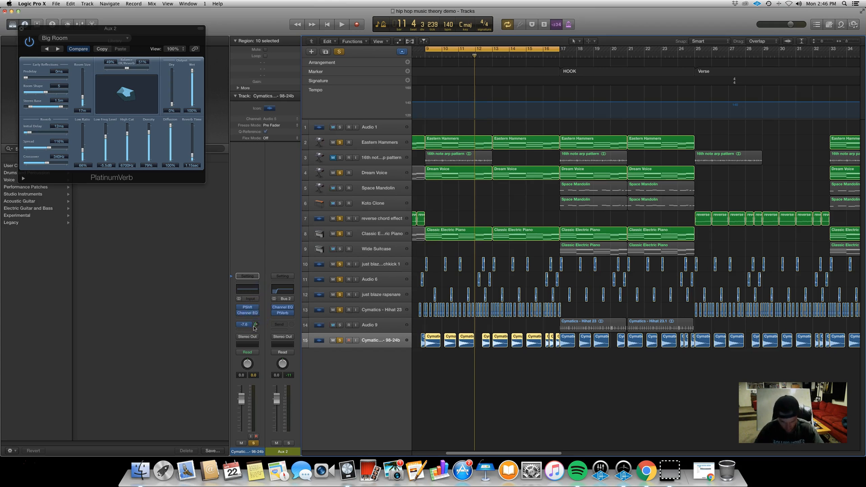
key(space)
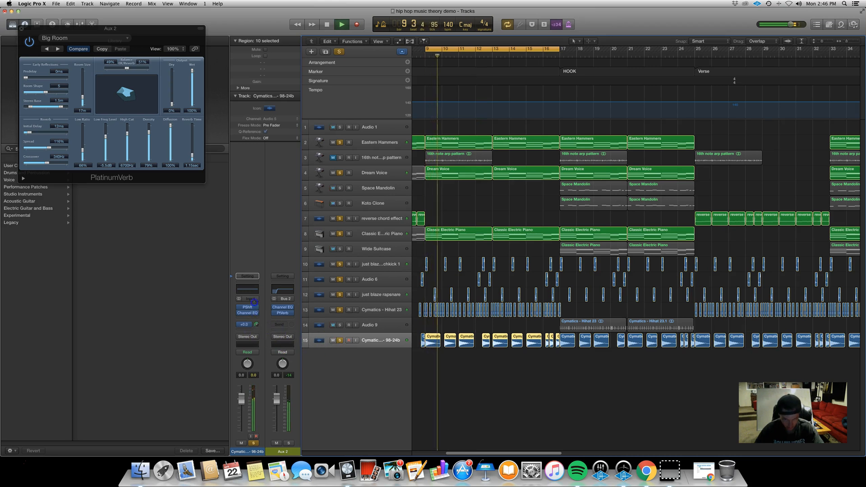
drag(254, 298, 265, 357)
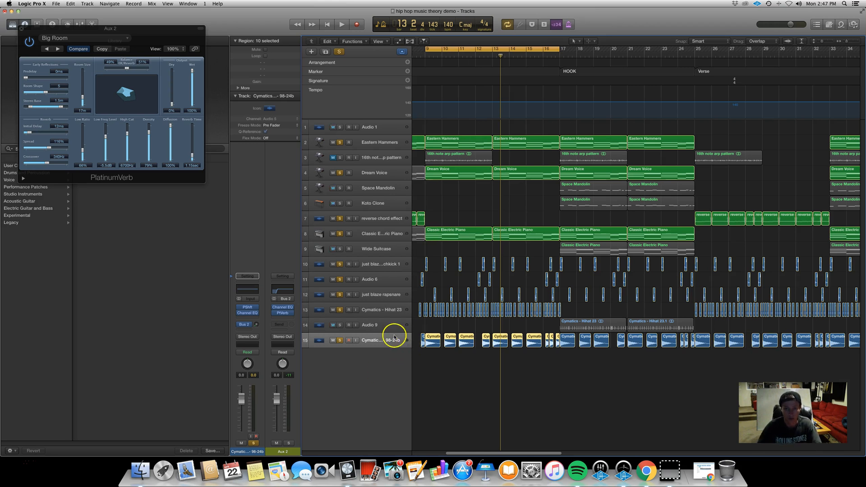
Turn off solo on all the soloed drum and instrument tracks.
scroll(395, 337, right, 1)
drag(340, 342, 340, 224)
click(340, 174)
click(339, 142)
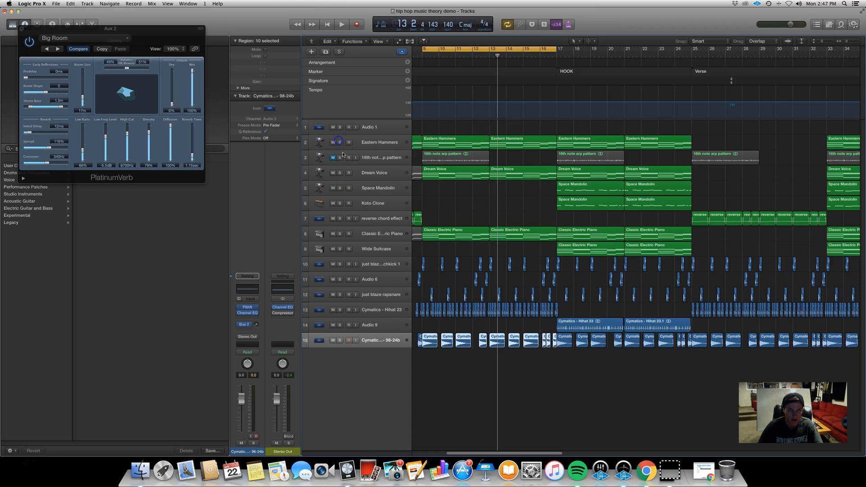
Play the cycled bars 9 to 17 with all tracks unsoloed, then stop playback.
key(super+Left)
key(super+Left)
key(super+Left)
key(super+Left)
scroll(388, 245, left, 2)
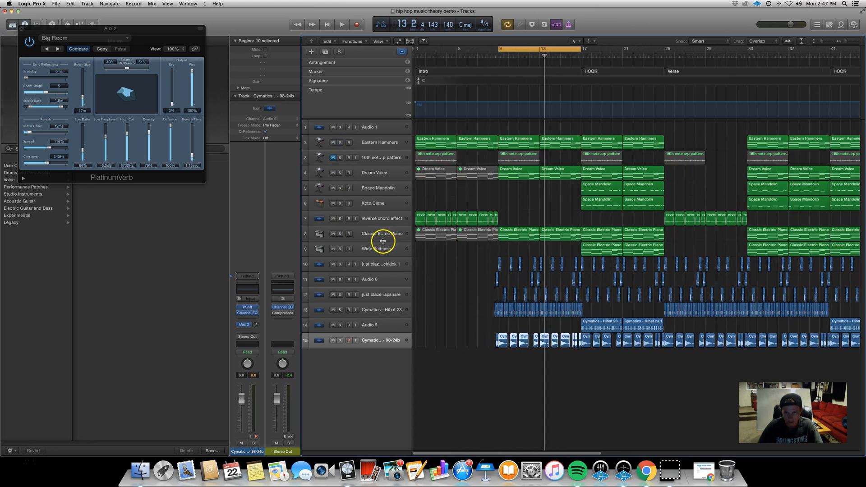
key(space)
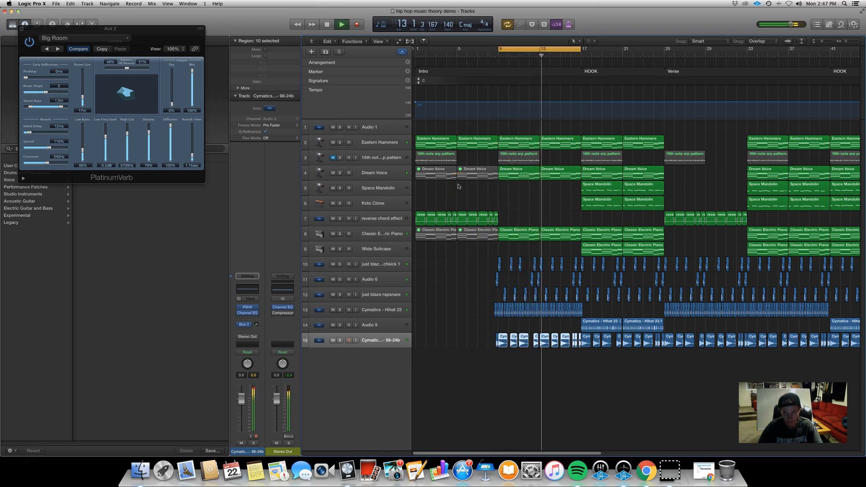
key(space)
Browse all files to the My Passport for Mac drive and open its DeadMau5 Drum Sample Pack folder.
key(super+Left)
key(super+Left)
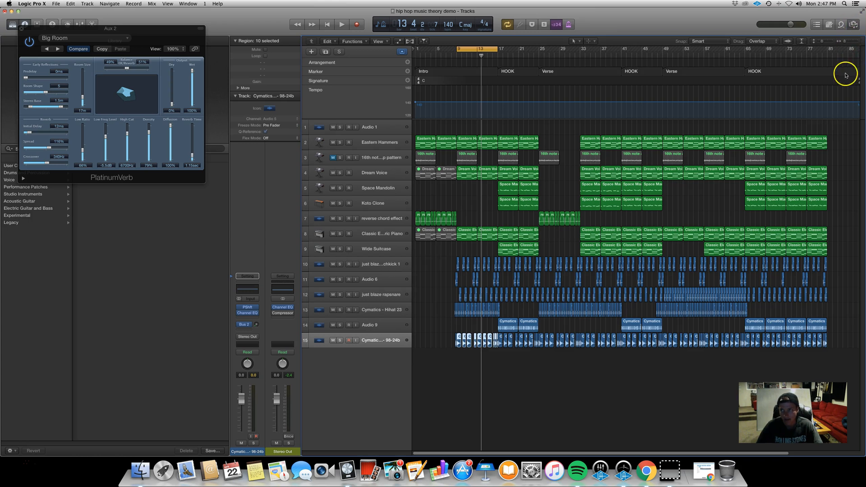
click(831, 95)
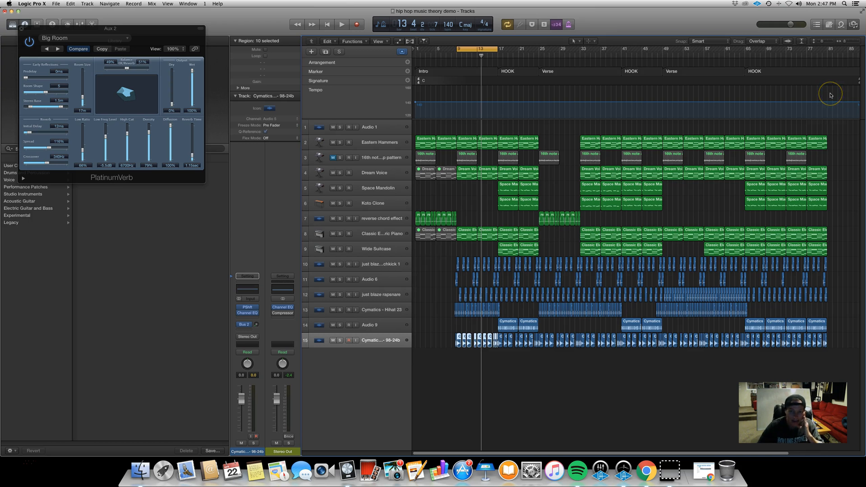
key(f)
click(778, 52)
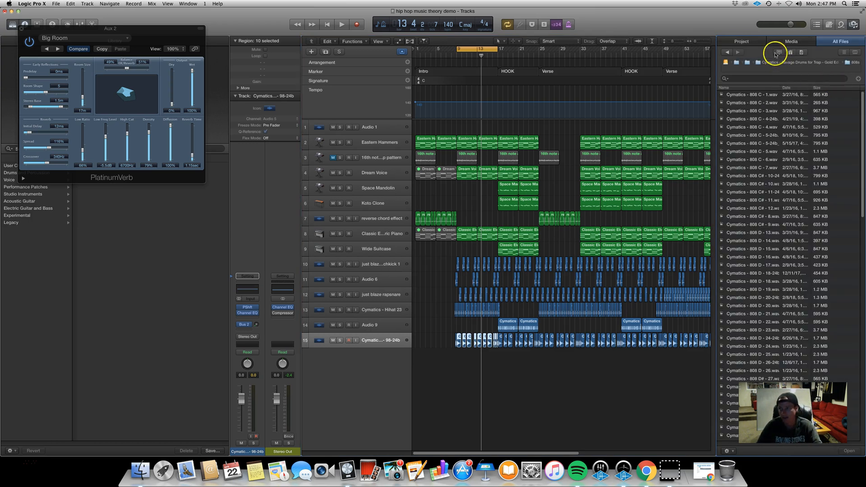
click(743, 151)
double_click(760, 150)
scroll(768, 170, down, 5)
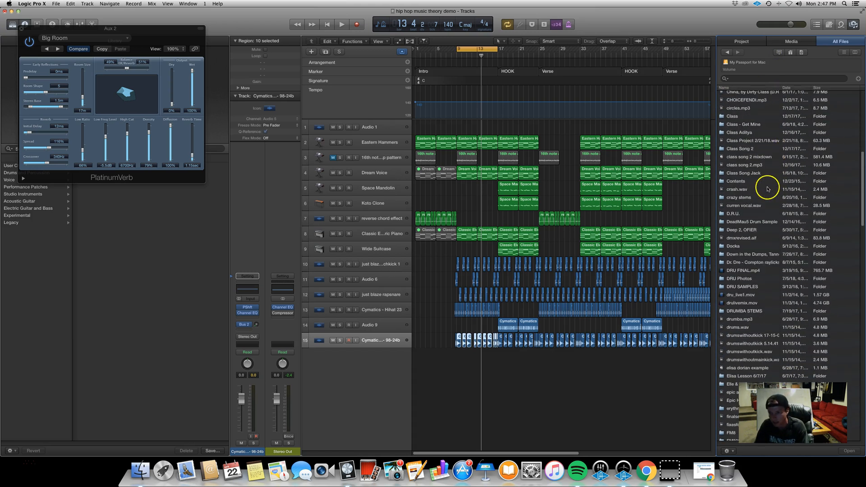
double_click(754, 222)
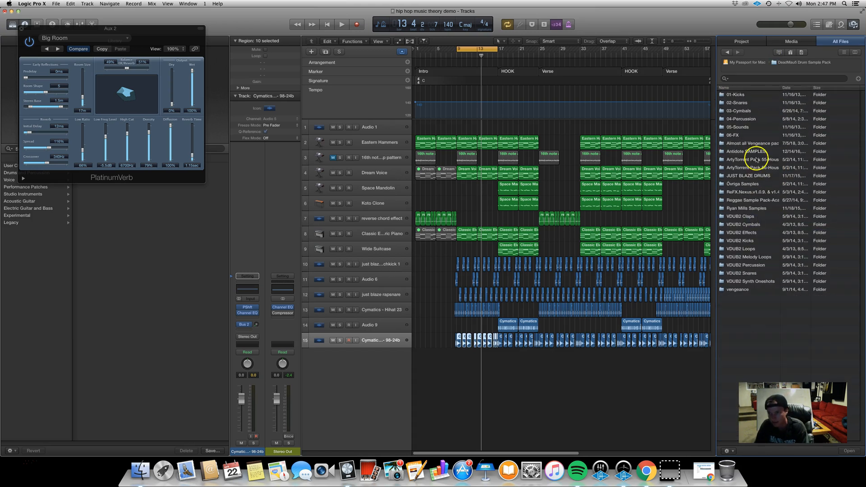
Open the VEH1 Reverse Cymbal folder in the AA Vengeance Essential House pack's VEH1 Cymbals, under Almost all Vengeance packs.
double_click(758, 142)
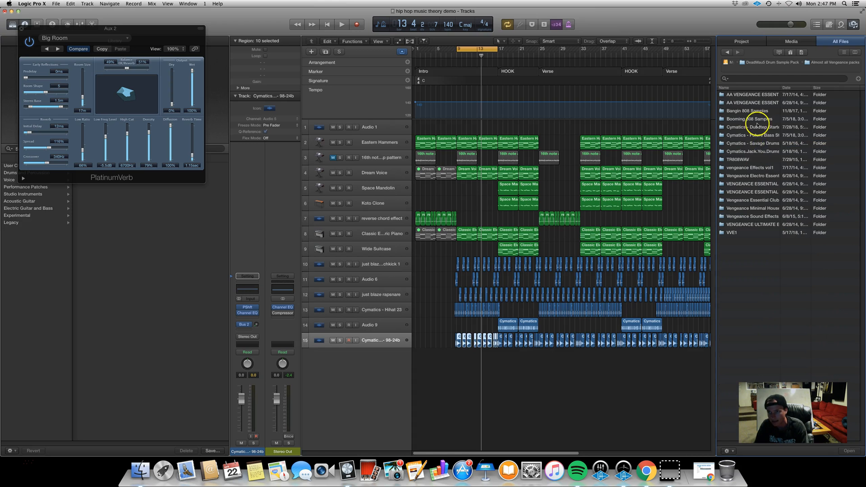
double_click(761, 95)
double_click(751, 103)
double_click(748, 119)
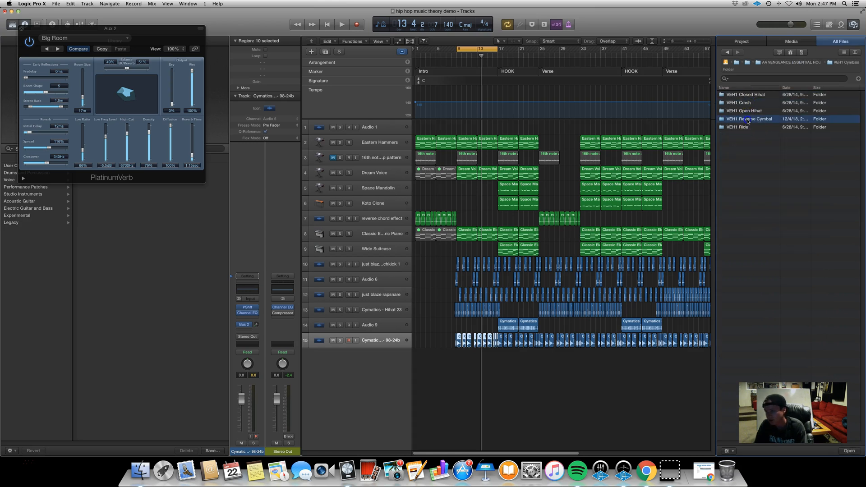
Add the VEH1 Reverse Cymbal - 01 sample at bar 9 on a new track below the Cymatics 808.
drag(745, 96, 457, 365)
scroll(466, 357, up, 8)
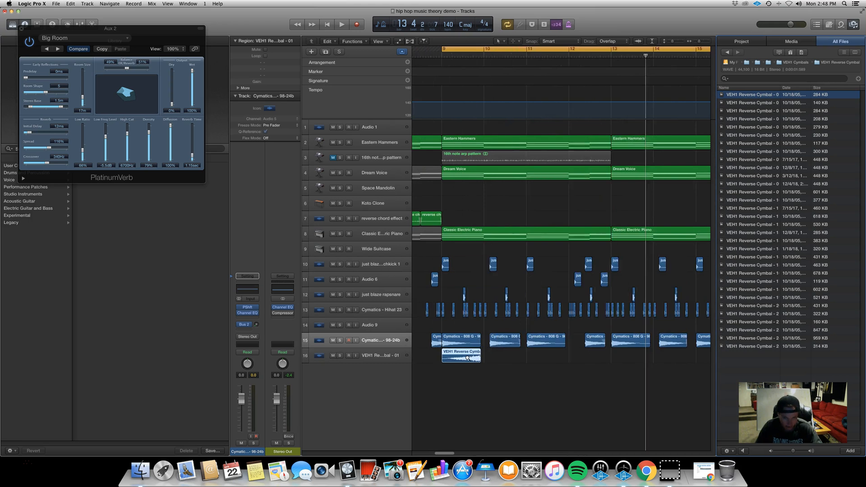
scroll(466, 359, up, 4)
click(504, 359)
drag(508, 359, 493, 360)
scroll(493, 360, left, 5)
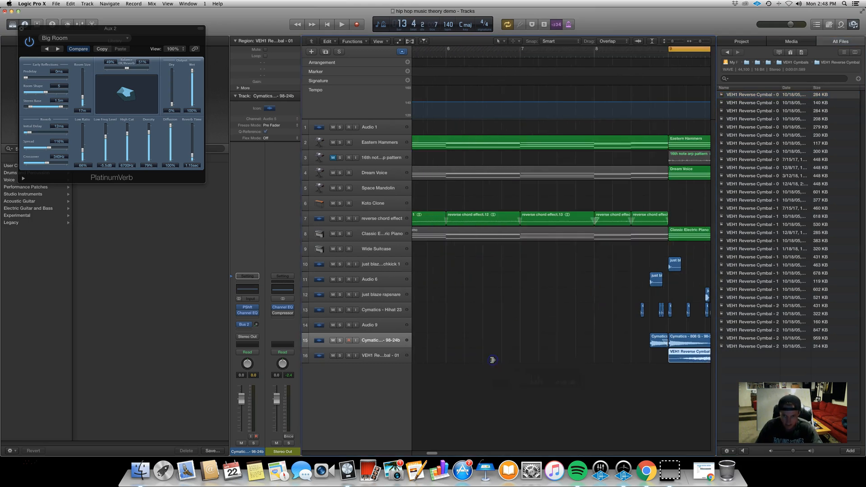
Move the reverse cymbal region earlier so that it ends at the 808 pickup just before bar 9.
drag(689, 357, 619, 359)
key(super+Right)
key(super+Right)
scroll(620, 359, right, 5)
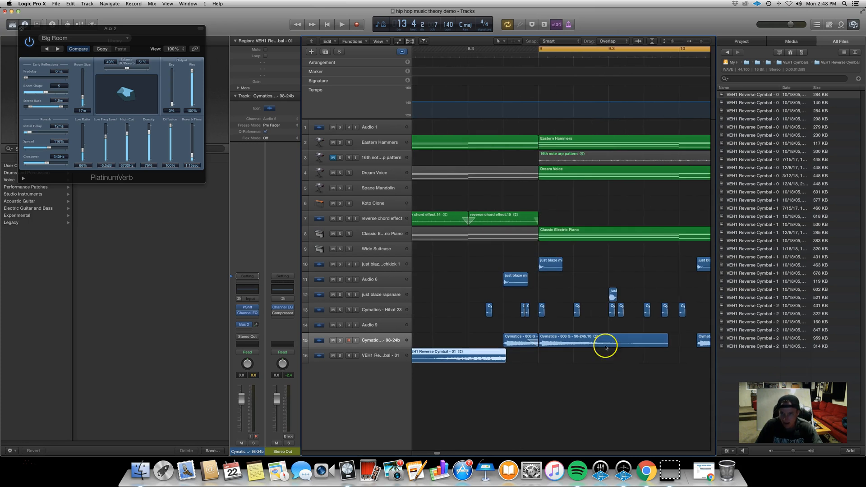
Play the transition from around bar 8 into bar 9 to hear the reverse cymbal.
key(super+Left)
key(super+Left)
key(super+Left)
key(super+Left)
key(super+Left)
key(super+Left)
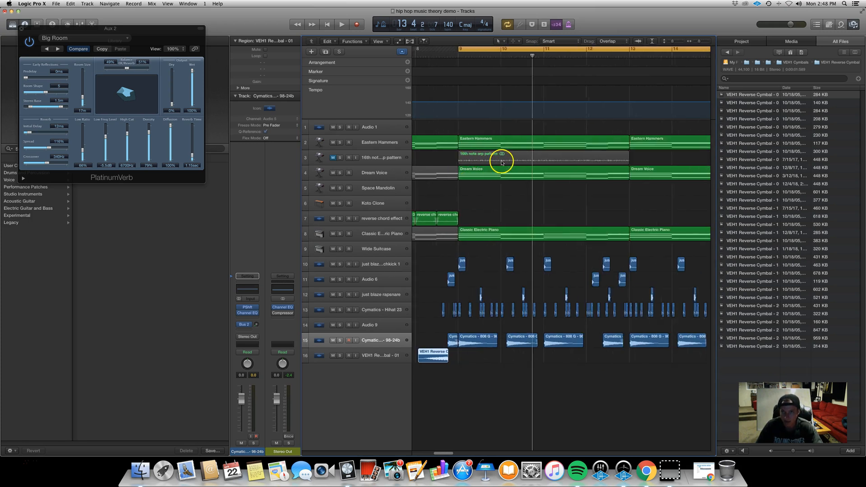
key(super+Left)
key(super+Left)
key(super+Left)
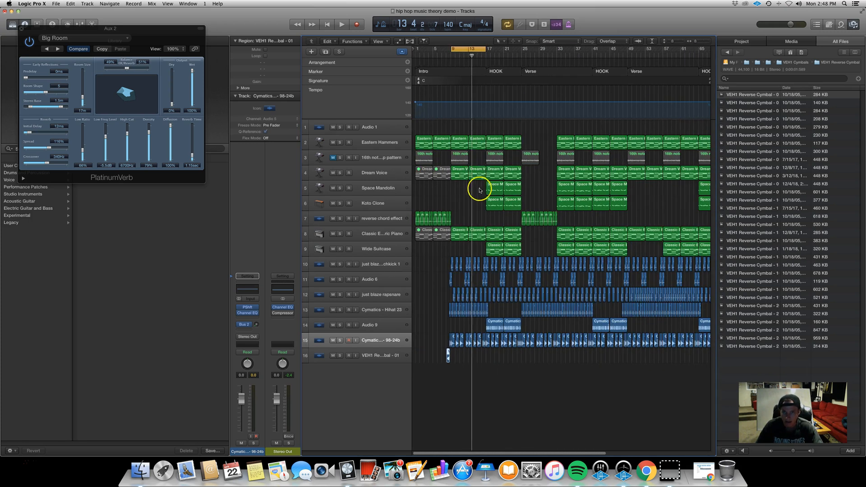
key(super+Right)
key(super+Right)
key(super+Right)
key(super+Right)
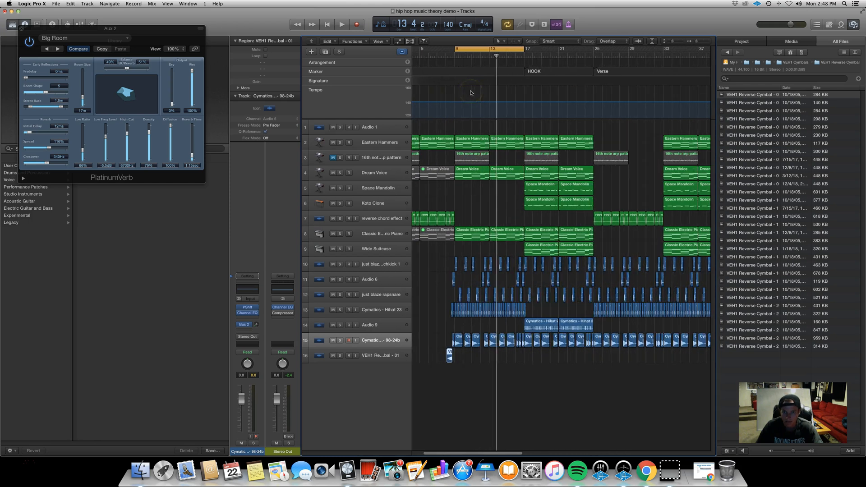
click(449, 46)
key(space)
click(418, 55)
Lower the reverse cymbal track's volume to about -18.8 dB while replaying the transition from bar 8, then stop.
click(391, 355)
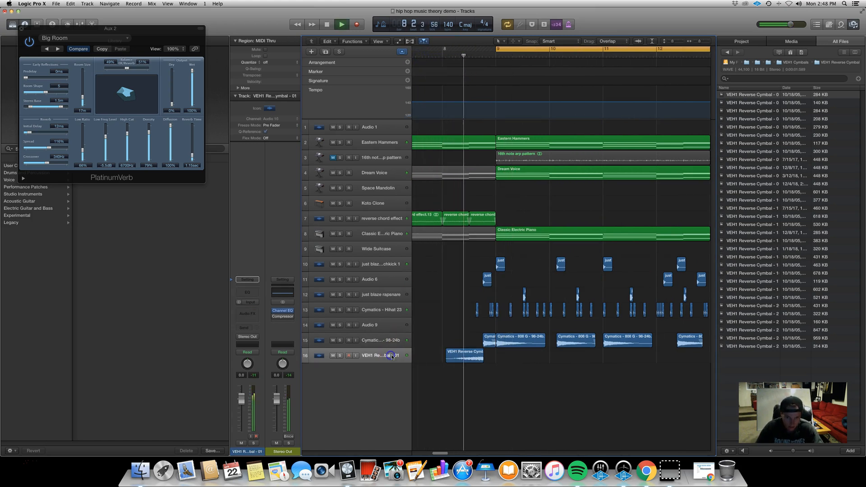
drag(243, 406, 242, 424)
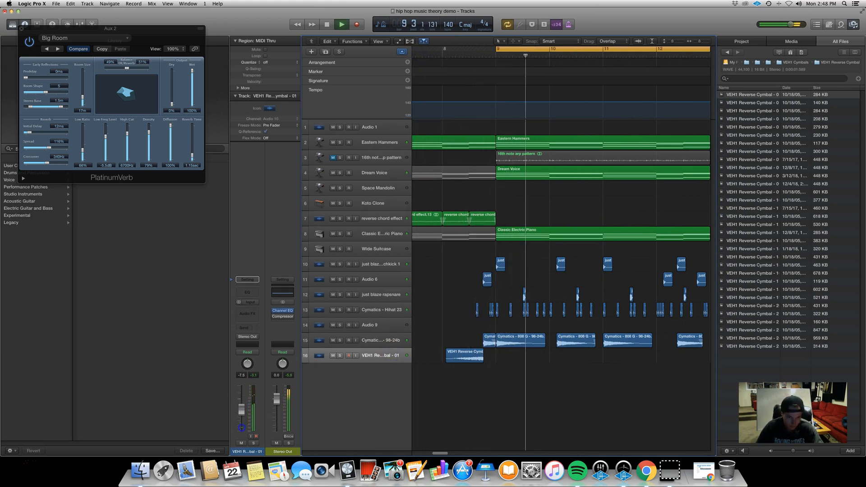
key(space)
click(441, 52)
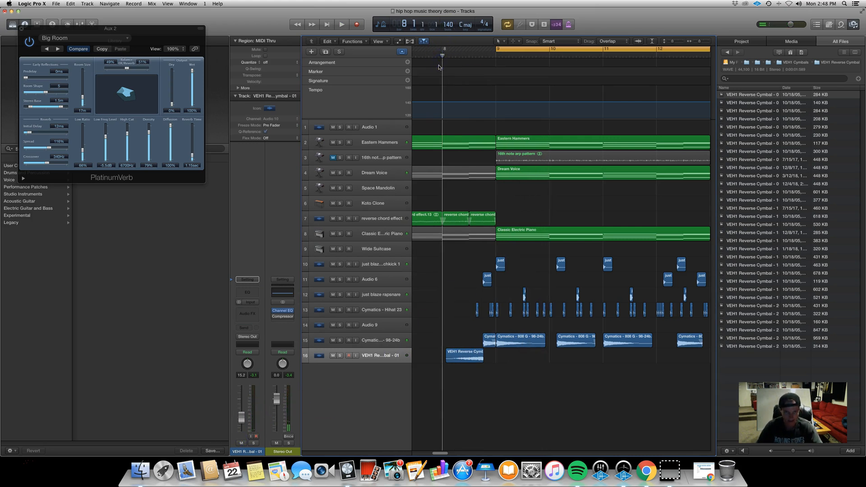
key(space)
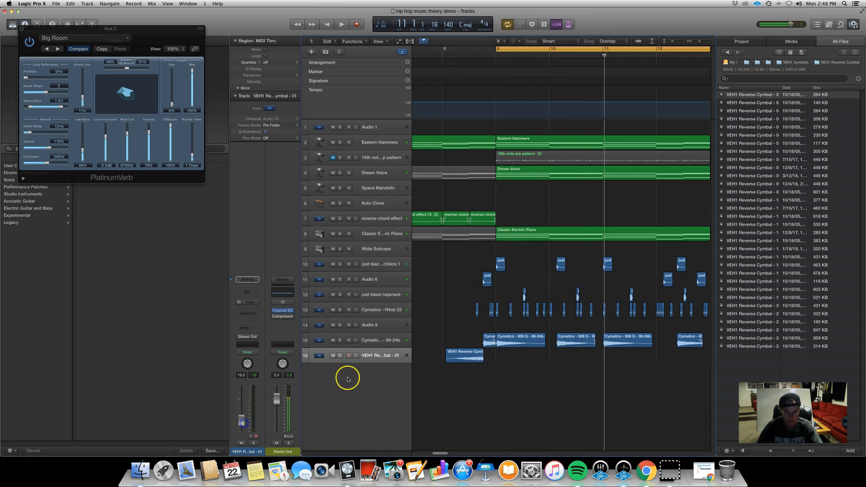
key(space)
Add the VEH1 Crash - 01.wav sample at bar 7 on a new track below the reverse cymbal track.
click(727, 51)
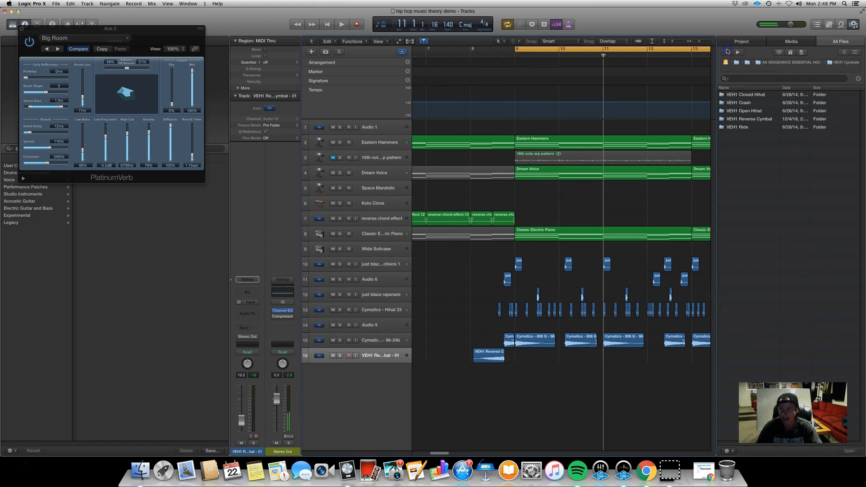
double_click(733, 103)
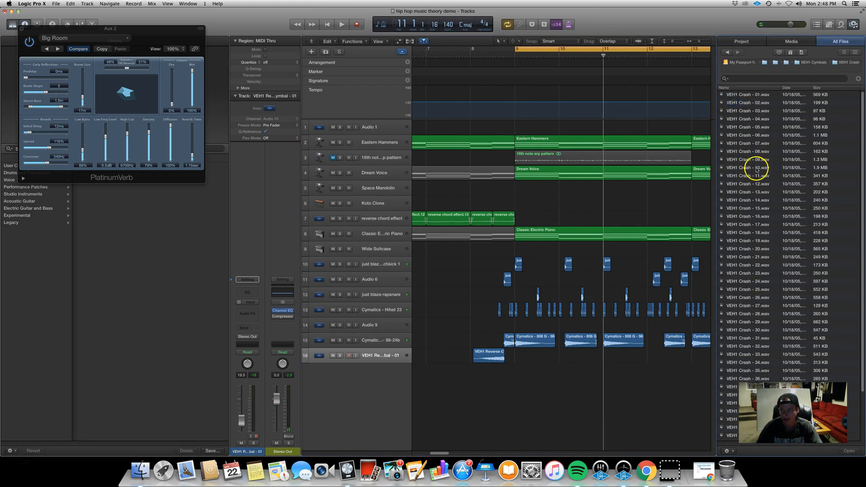
click(751, 94)
drag(748, 94, 446, 387)
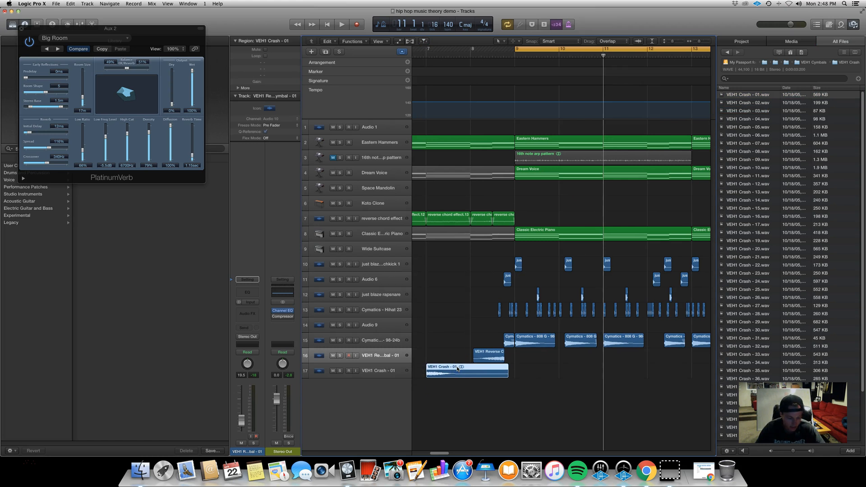
Convert the crash region to a new WAVE audio file named "VEH1 Crash - 01 rev".
right_click(457, 369)
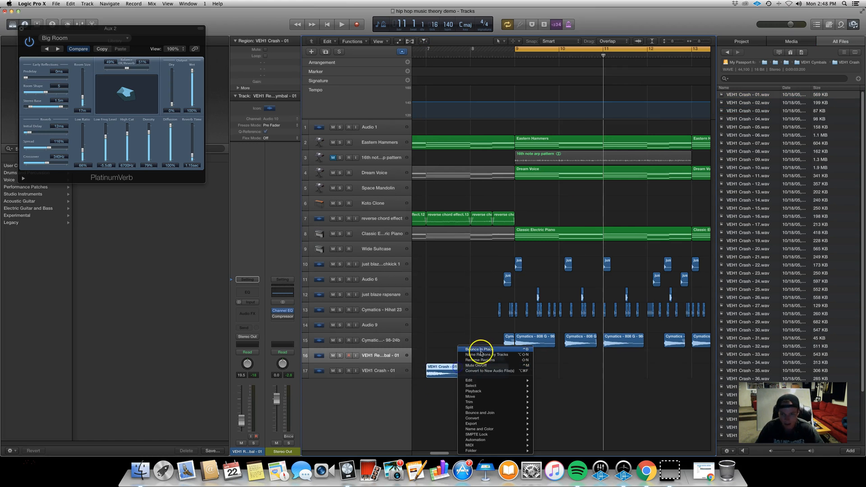
click(493, 374)
click(429, 41)
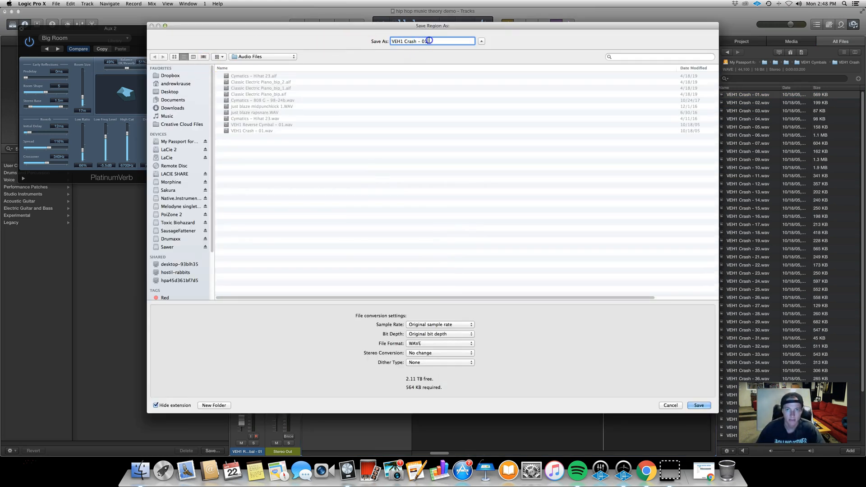
key(Return)
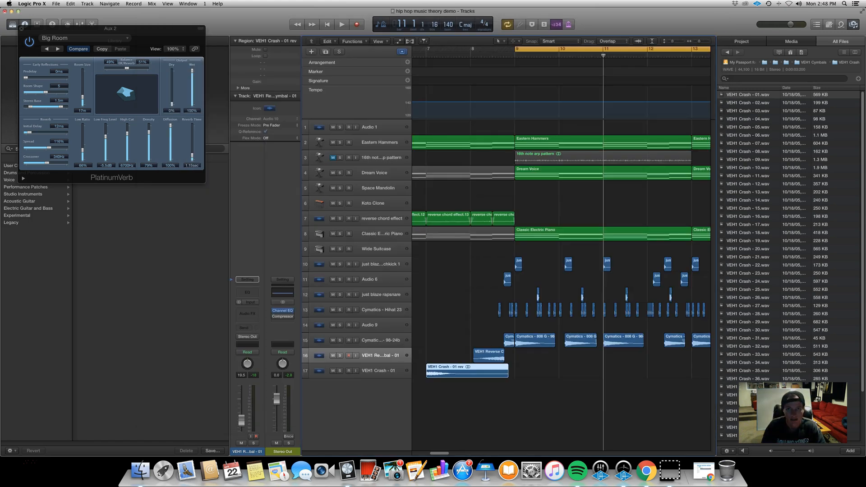
click(508, 397)
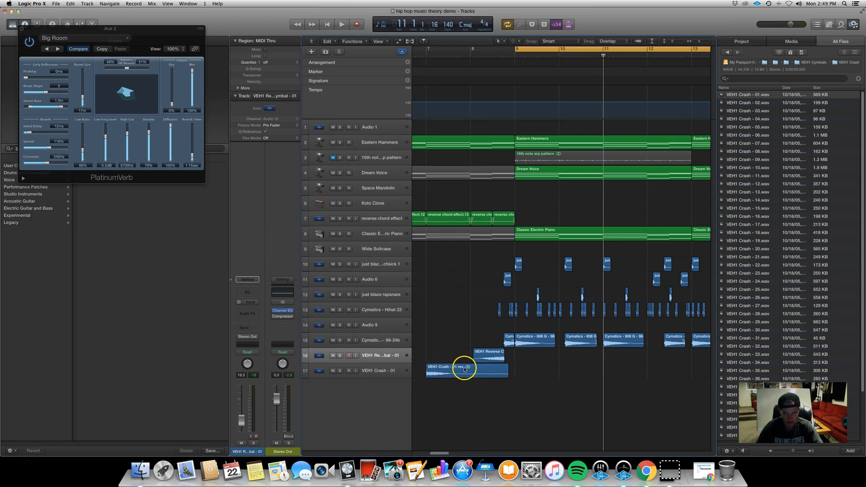
Reverse the audio of the VEH1 Crash - 01 rev region in the audio file editor, and close the editor.
double_click(453, 374)
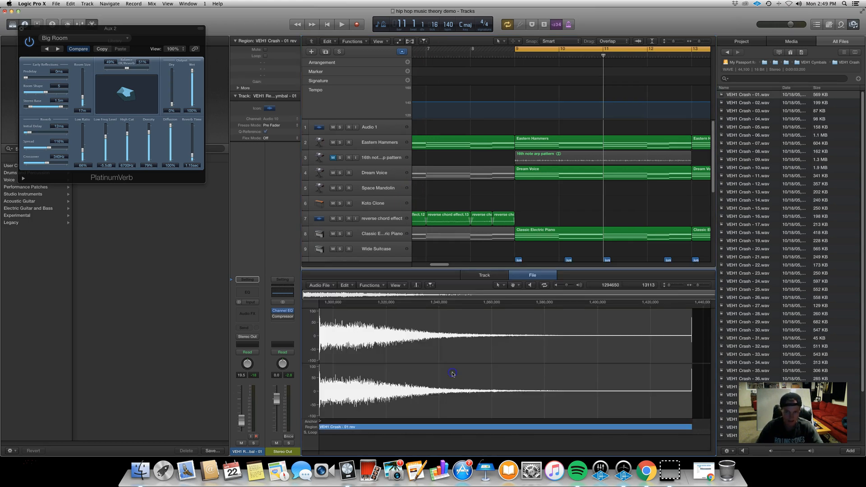
click(371, 289)
click(385, 325)
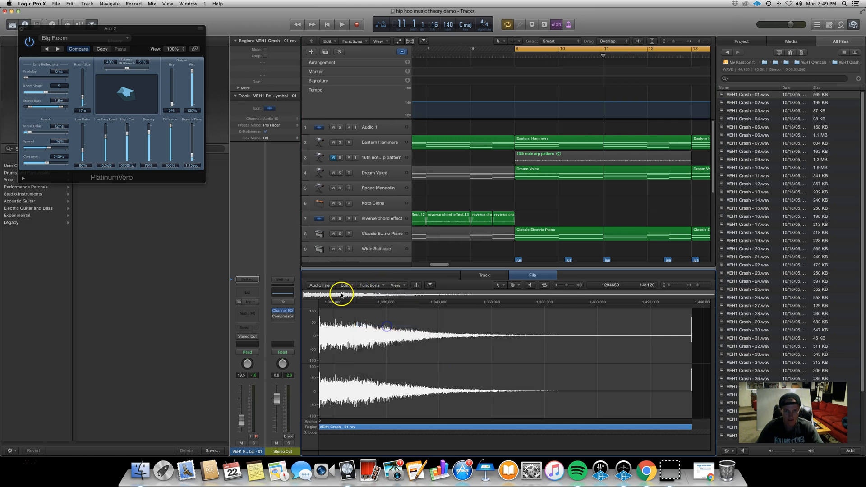
double_click(425, 270)
Shift the reversed crash region and trim its end so it stops at the 808 pickup just before bar 9.
scroll(518, 387, right, 1)
key(super+Right)
key(super+Right)
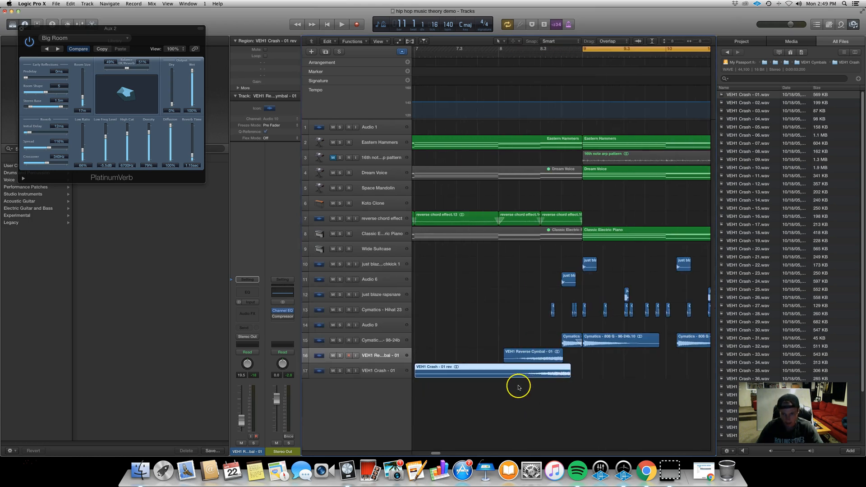
drag(563, 377, 560, 373)
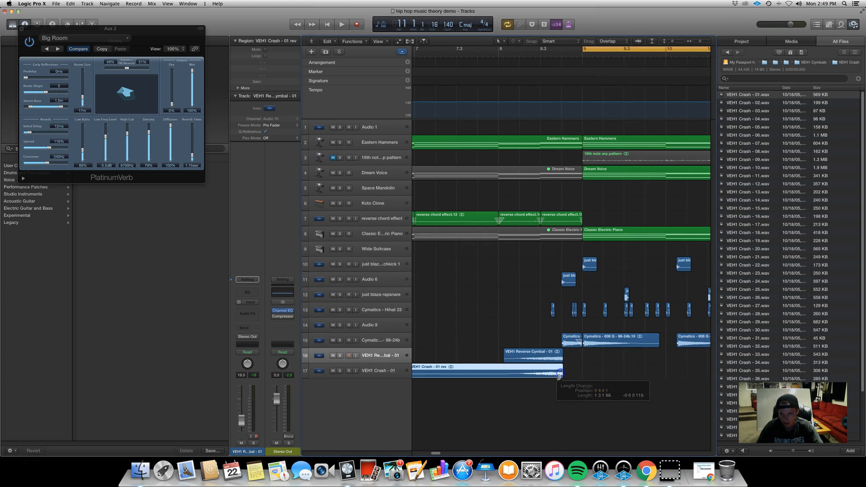
key(super+Right)
scroll(545, 383, right, 10)
scroll(469, 367, left, 1)
drag(445, 372, 443, 372)
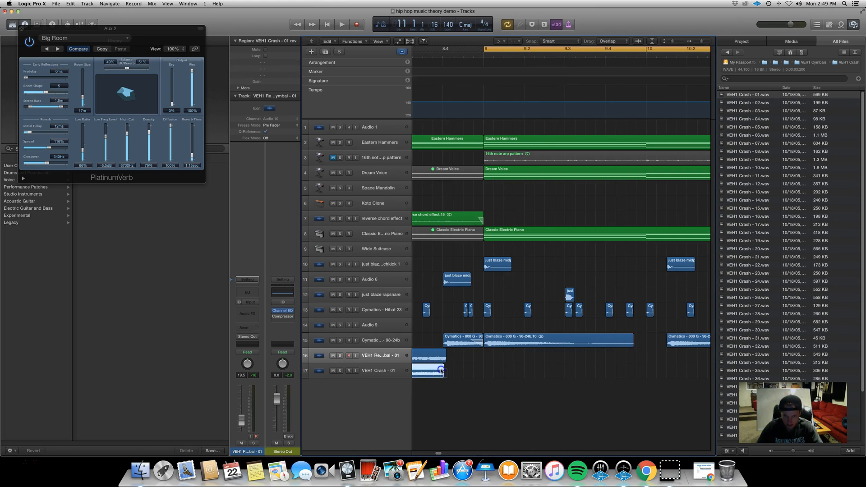
key(super+Left)
key(super+Left)
key(super+Left)
scroll(441, 370, left, 8)
scroll(529, 372, right, 6)
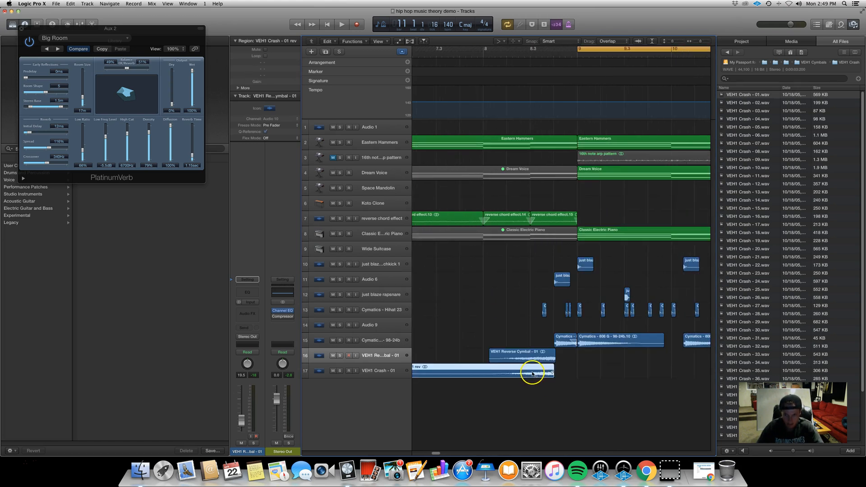
Delete the reverse cymbal region, and lower the crash track's volume to about -17.2 dB while playing the transition from bar 8.
click(506, 360)
key(Delete)
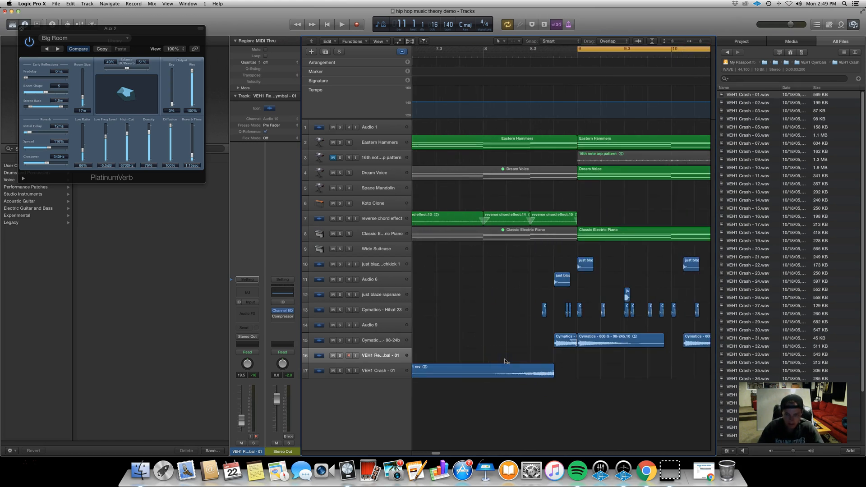
click(404, 371)
drag(241, 399, 241, 421)
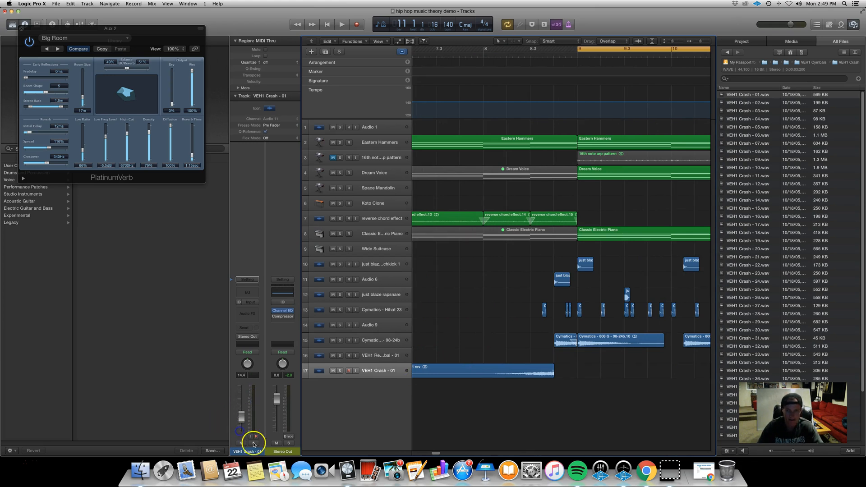
double_click(492, 54)
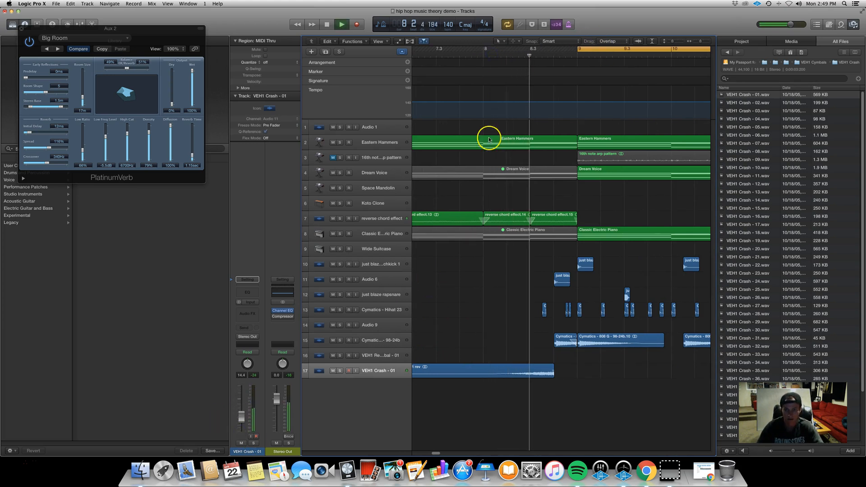
drag(241, 414, 242, 421)
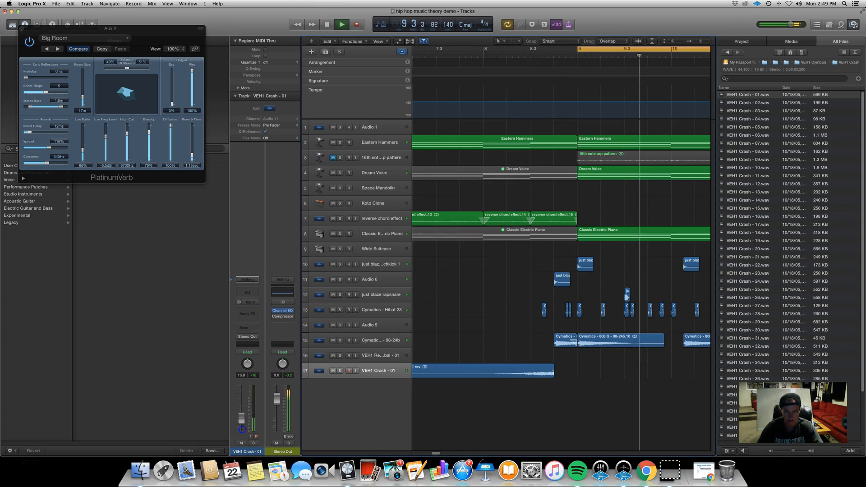
key(space)
key(space)
key(space)
Copy the reversed crash region so that the copy ends at the 808 pickup just before bar 33.
key(super+Left)
key(super+Left)
key(super+Left)
key(super+Left)
key(super+Left)
key(super+Left)
key(super+Left)
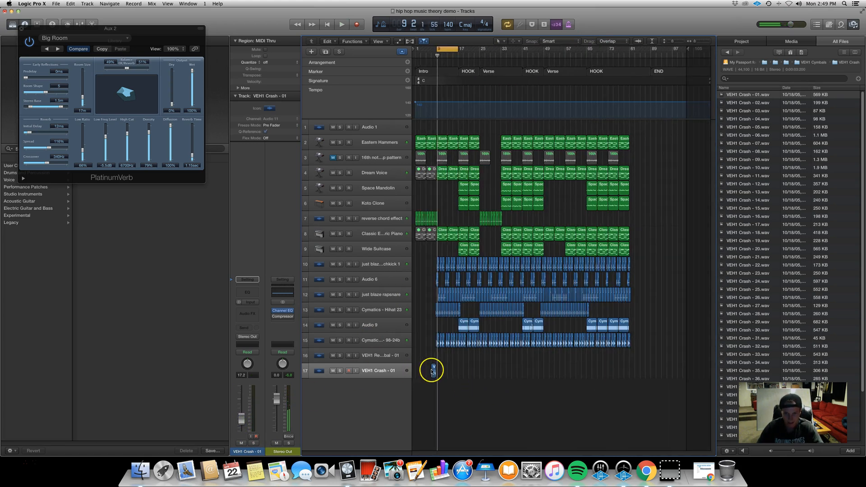
drag(433, 373, 501, 375)
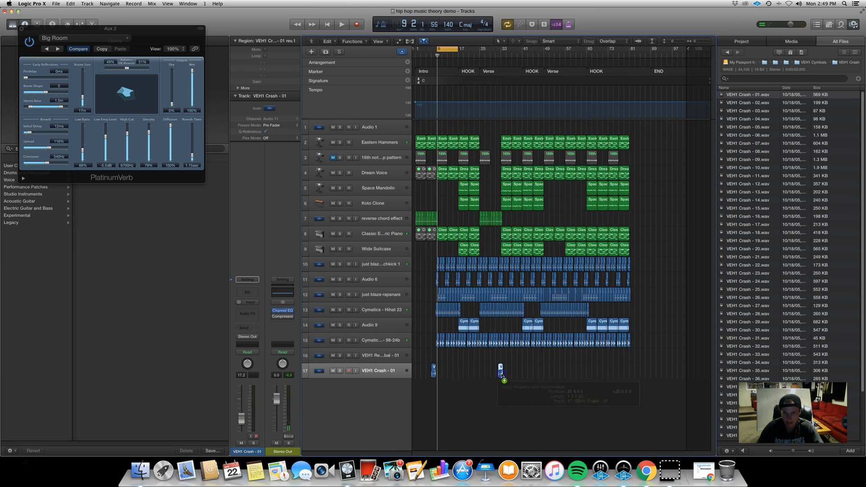
key(super+Right)
key(super+Right)
key(super+Right)
key(super+Right)
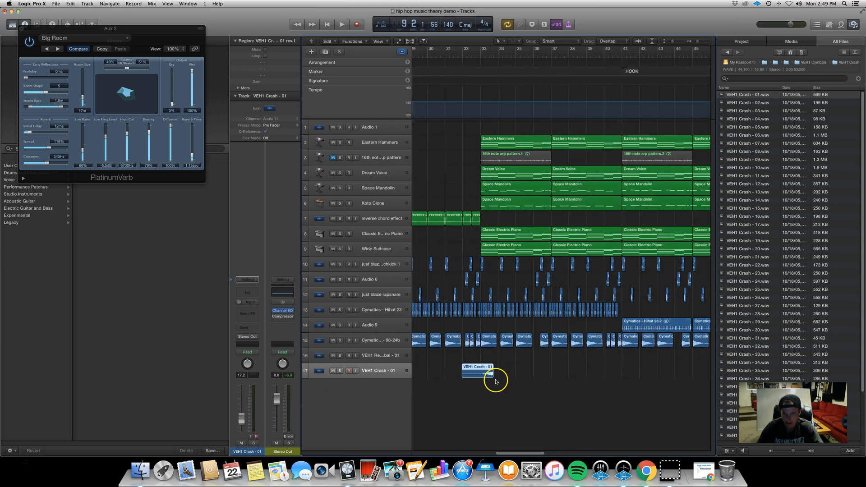
key(super+Right)
drag(494, 378, 476, 378)
key(super+Left)
scroll(483, 377, down, 10)
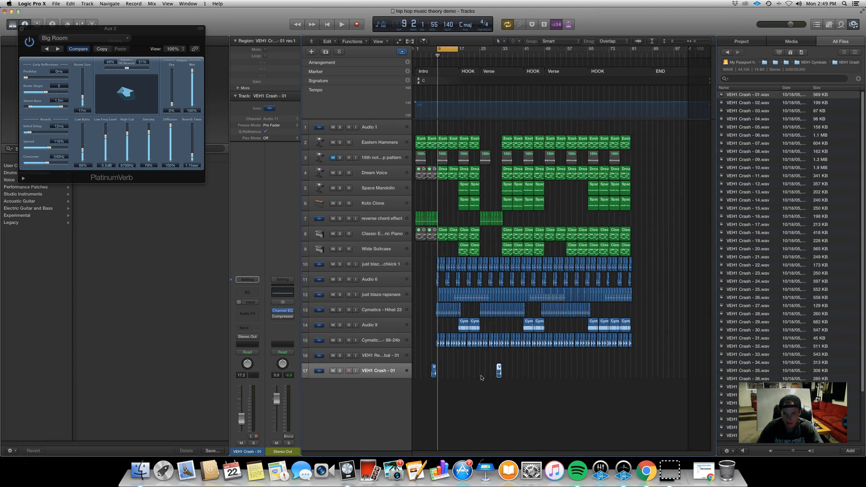
Move the copied reversed crash so that it ends at bar 41, where the second hook starts.
key(super+Right)
drag(506, 372, 553, 373)
key(super+Right)
key(super+Right)
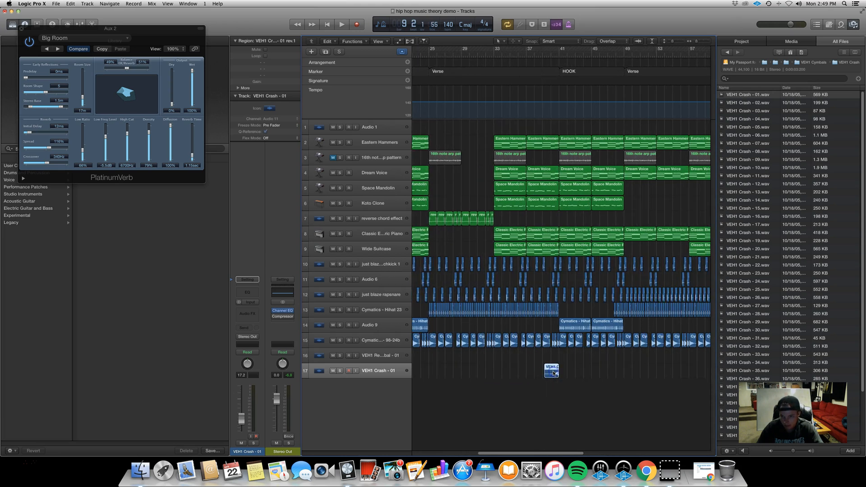
Copy the reversed crash region from the second hook's lead-in so that the new copy ends at the last hook, bar 65.
key(super+Left)
key(super+Left)
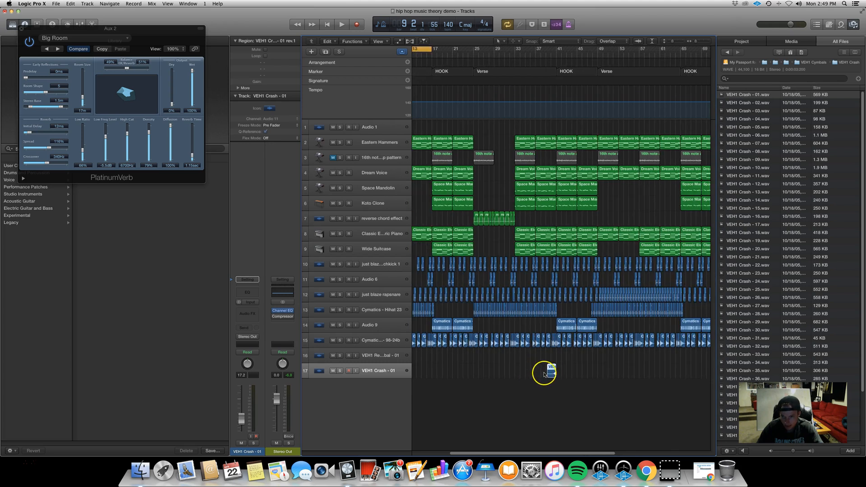
drag(583, 373, 674, 375)
key(super+Right)
key(super+Right)
key(super+Right)
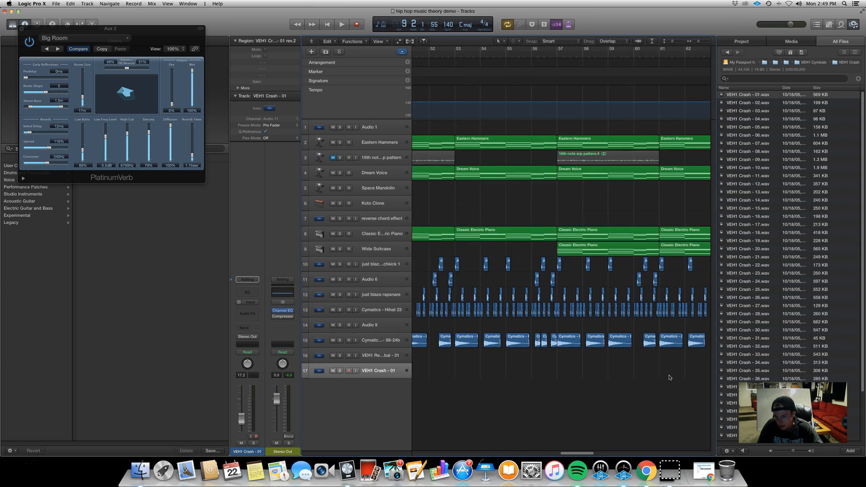
key(super+Right)
scroll(670, 377, left, 5)
scroll(670, 378, right, 8)
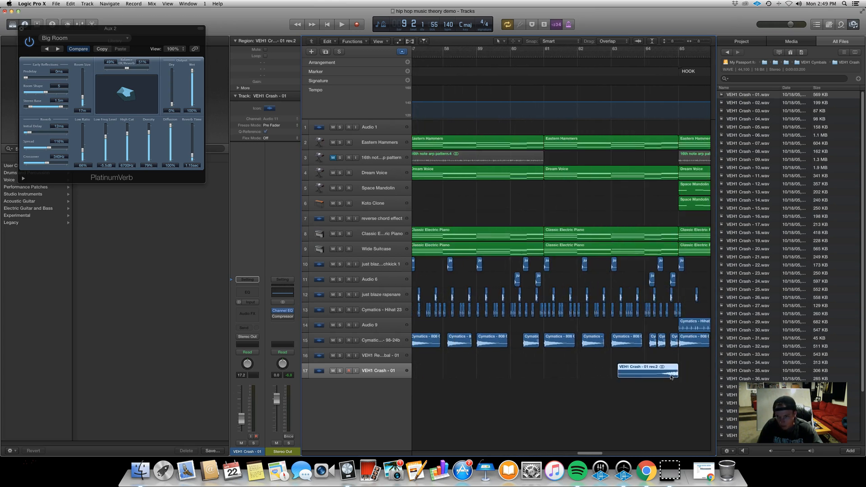
key(super+Left)
key(super+Left)
key(super+Left)
key(super+Left)
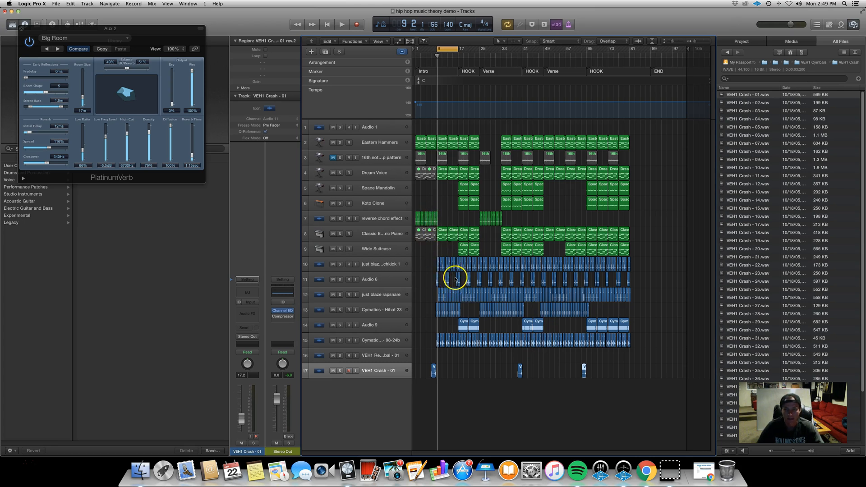
Enlarge the track heights to show each track's volume slider, and look over the arrangement.
key(super+Down)
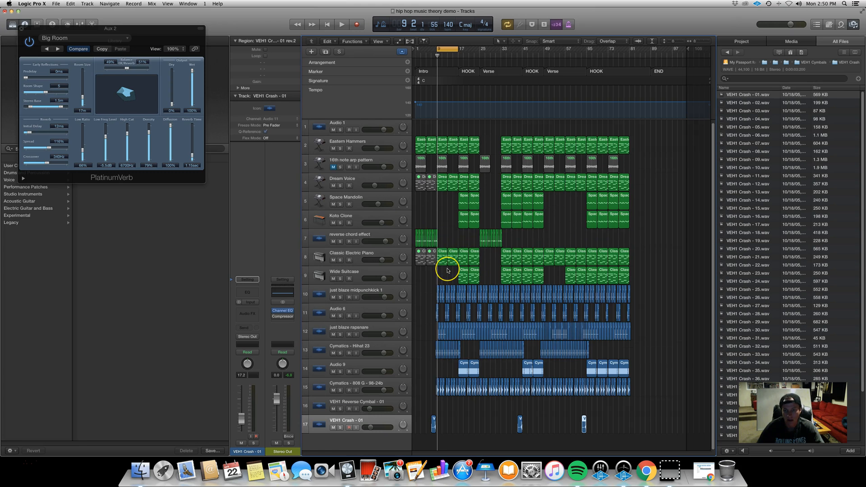
key(super+Right)
key(super+Right)
key(super+Right)
key(super+Right)
key(super+Right)
key(super+Right)
key(super+Left)
key(super+Left)
key(super+Left)
key(super+Left)
key(super+Left)
key(super+Left)
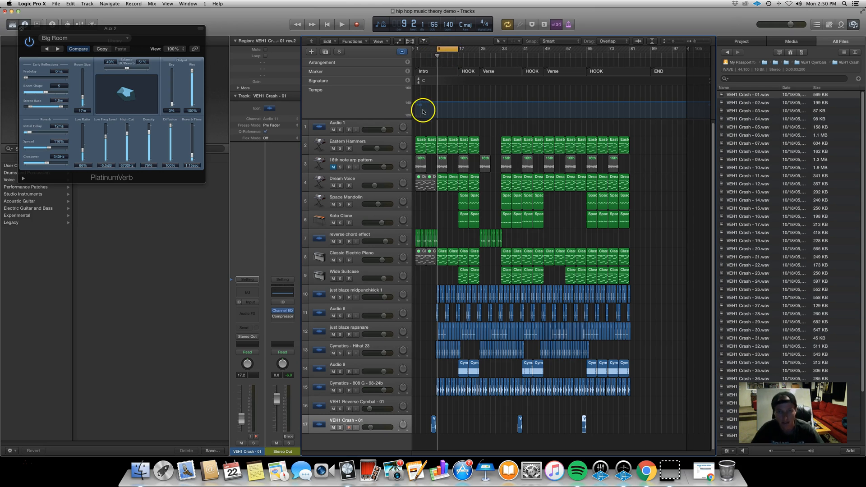
Audition Eastern Hammers, Dream Voice and Classic Electric Piano by soloing them in turn, leaving only the piano soloed, and stop playback.
key(space)
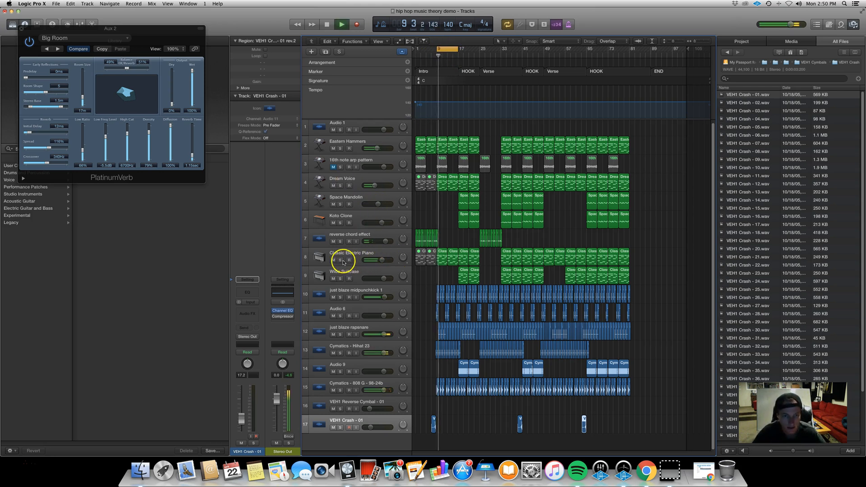
click(340, 148)
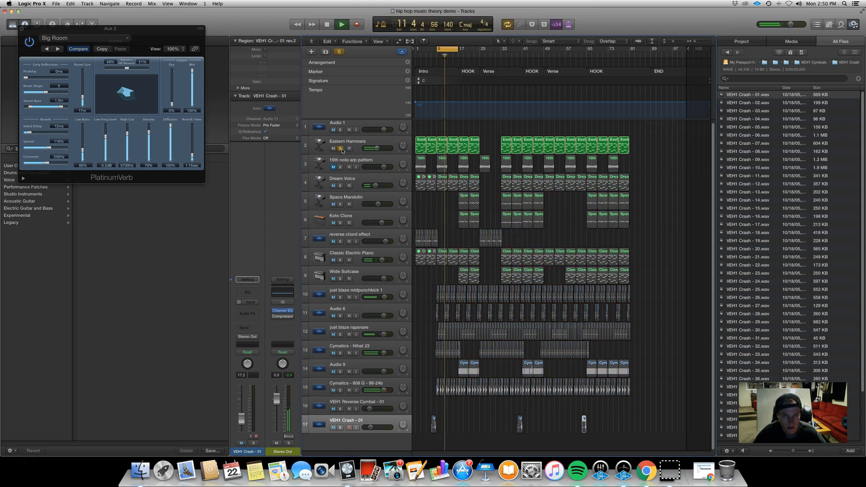
click(340, 185)
click(340, 148)
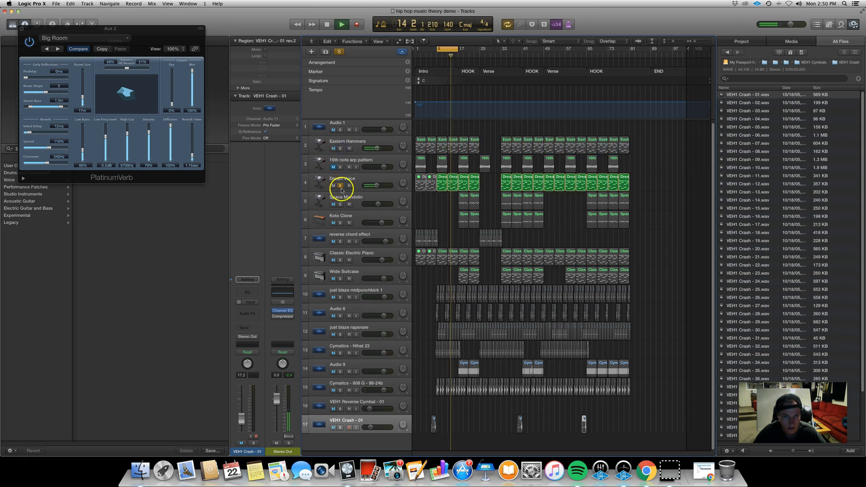
click(340, 260)
click(340, 186)
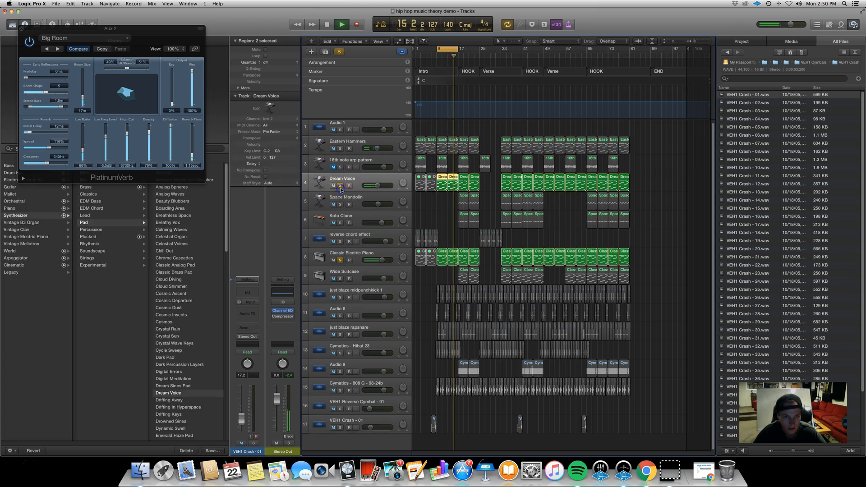
click(422, 268)
key(space)
Copy a Classic Electric Piano region to bar 85, just ahead of the END marker.
drag(439, 253, 646, 257)
key(super+Right)
key(super+Right)
key(super+Right)
key(super+Right)
key(super+Right)
key(super+Right)
scroll(586, 258, right, 5)
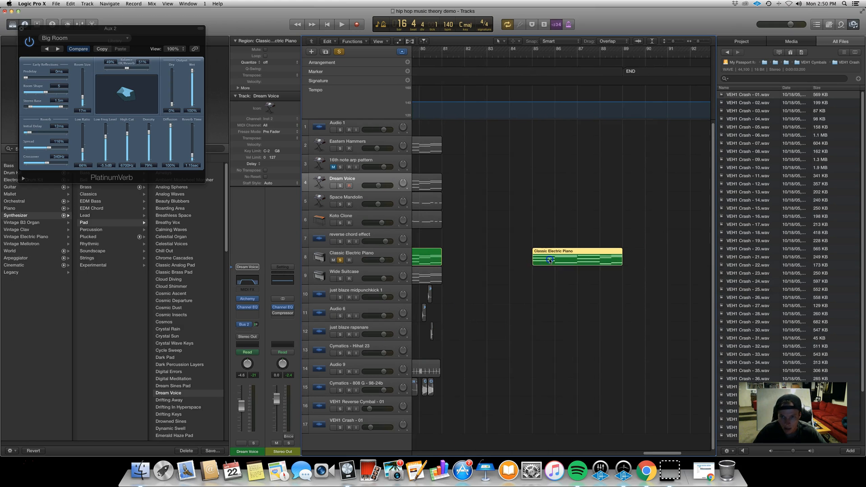
Delete every note except the first chord from the piano region at bar 85, and raise the remaining three notes' velocity.
double_click(550, 261)
drag(514, 417, 427, 339)
key(Delete)
click(420, 403)
drag(435, 410, 398, 330)
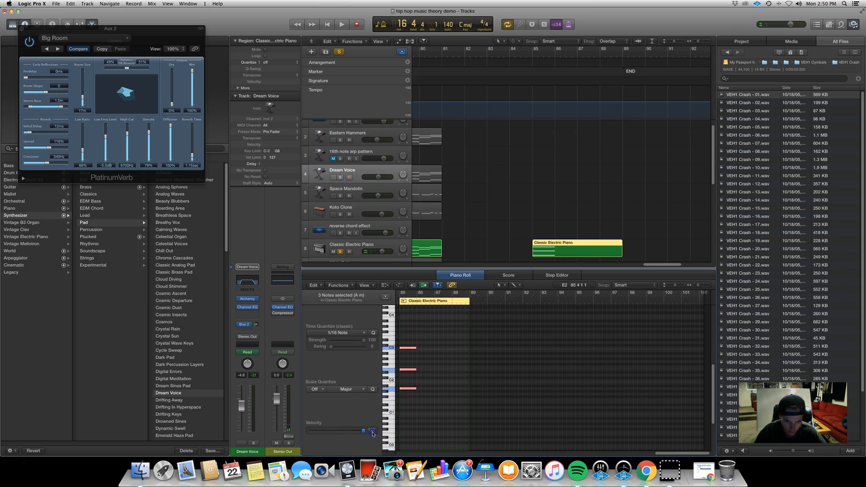
click(362, 246)
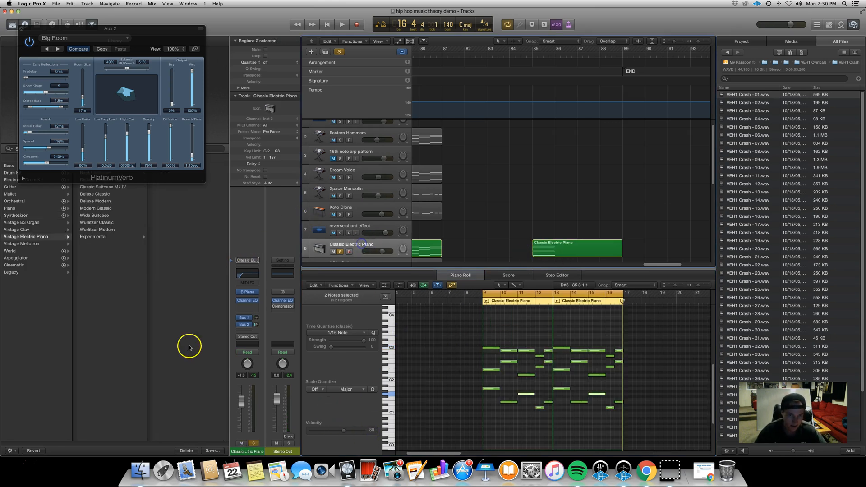
Insert a stereo PlatinumVerb on the Classic Electric Piano track and load its Live Club preset.
click(249, 313)
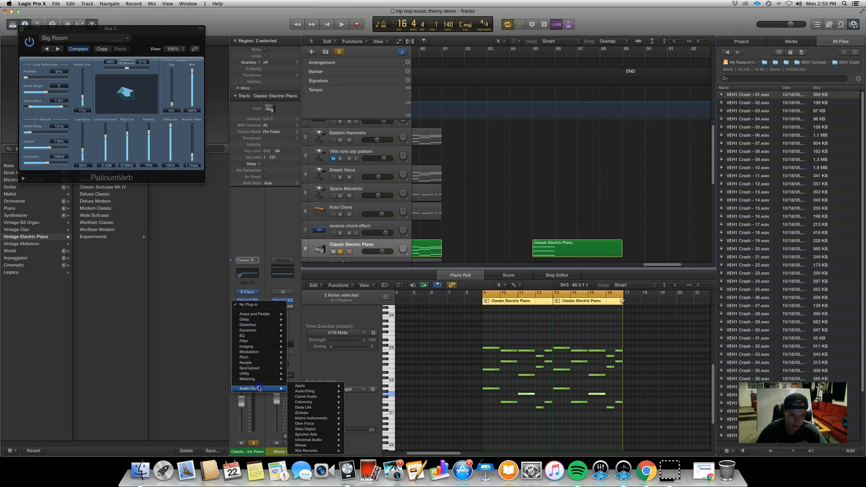
mouse_move(264, 363)
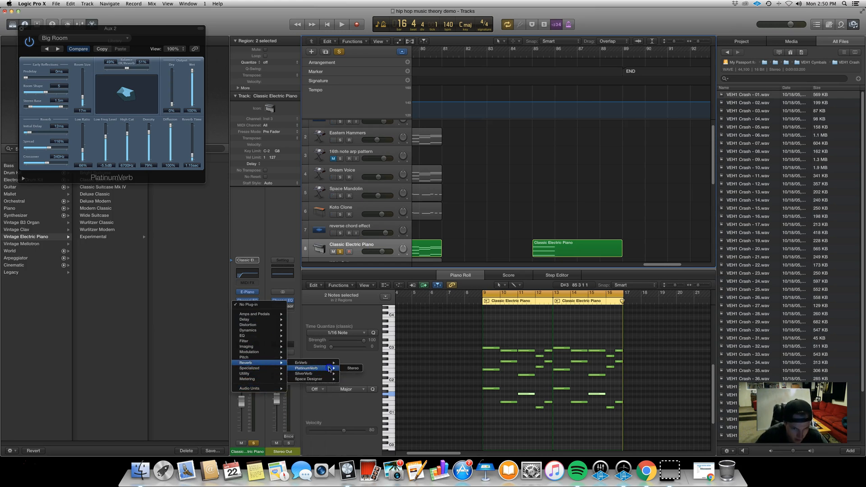
click(354, 369)
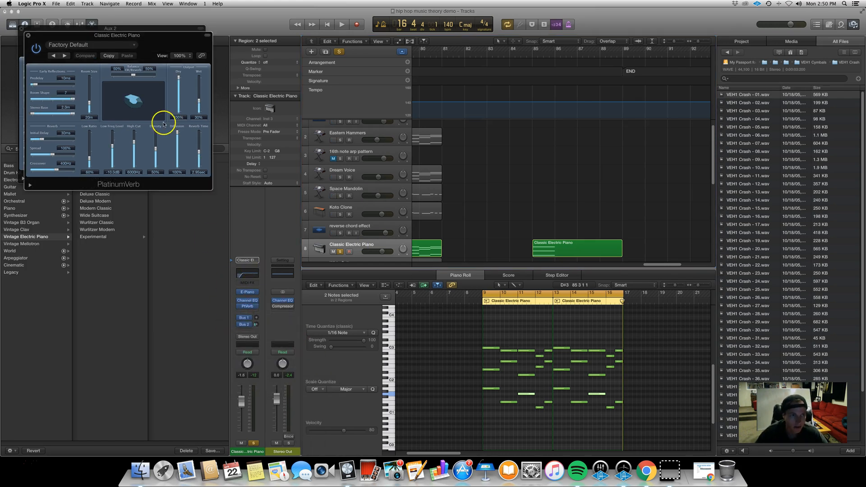
click(68, 47)
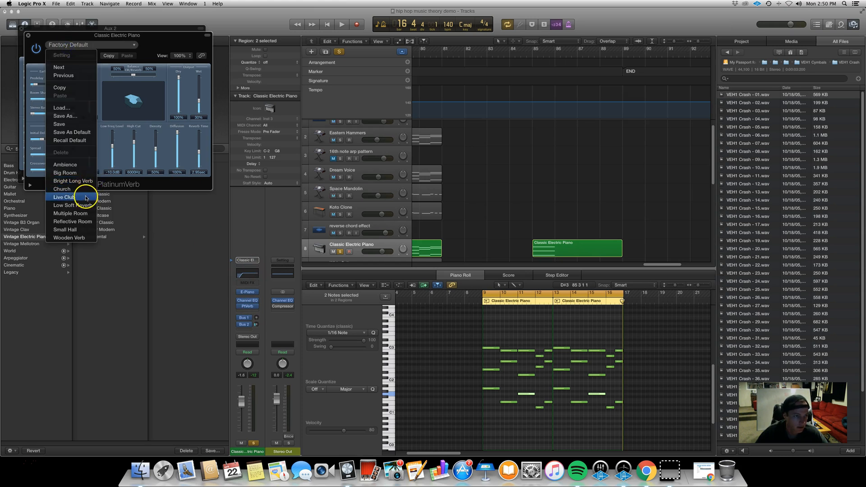
click(86, 196)
Cycle bars 85 to 89 in playback, set the PlatinumVerb to 0% dry and 100% wet, and raise its reverb time to about 4.3 seconds.
drag(554, 52, 622, 51)
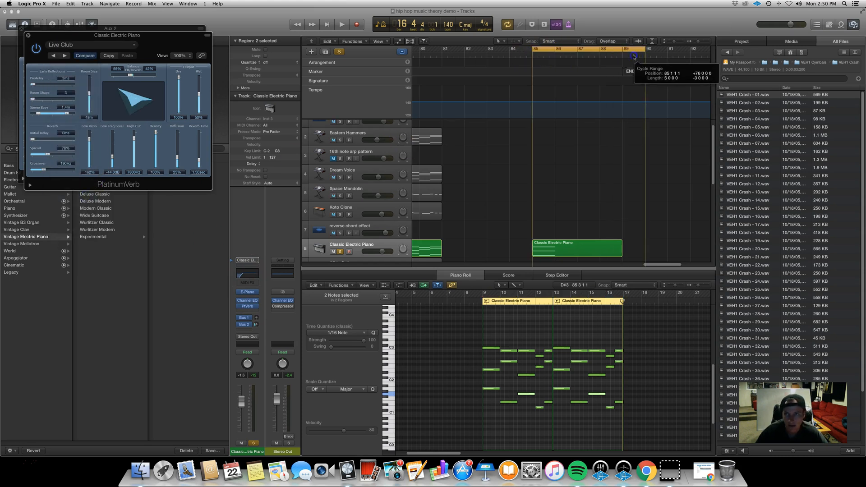
key(space)
drag(197, 94, 177, 119)
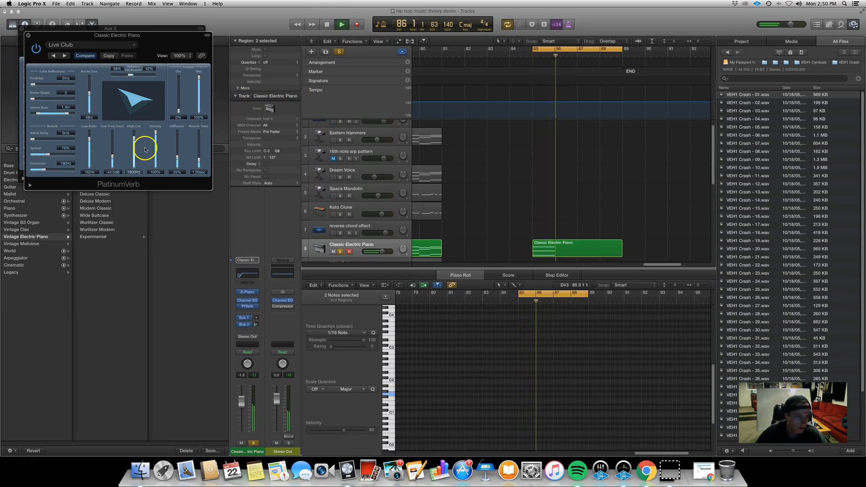
key(space)
key(space)
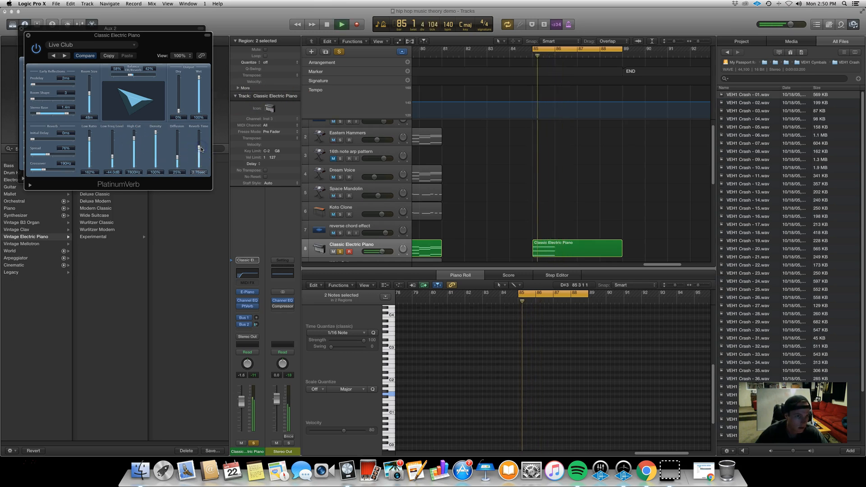
mouse_move(199, 148)
mouse_down()
mouse_move(183, 139)
mouse_move(199, 146)
mouse_up()
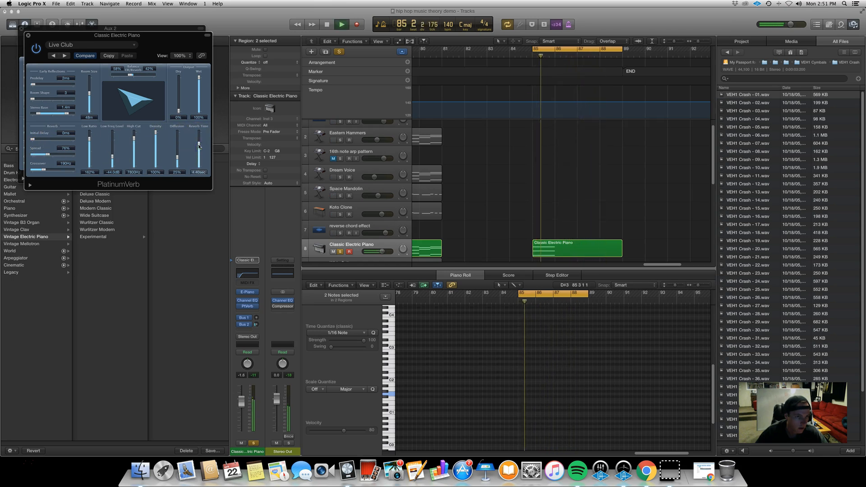
click(199, 146)
key(space)
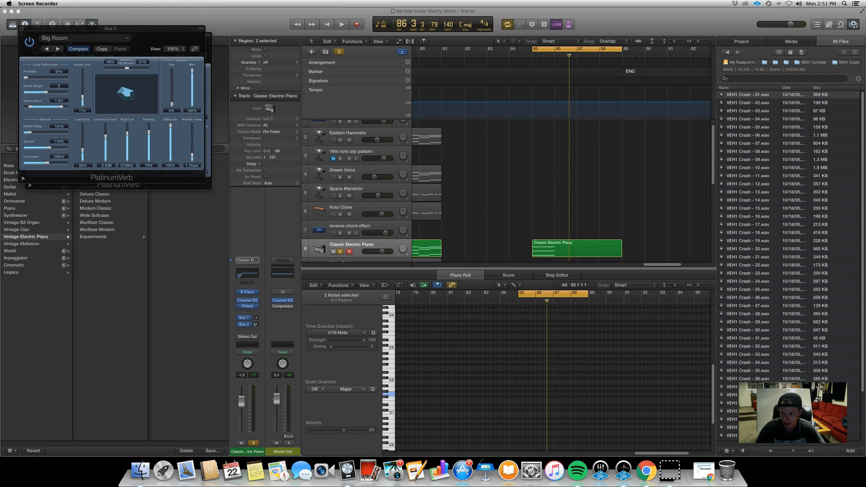
Bounce the Classic Electric Piano chord region at bar 85 in place to a new track, leaving the source and including the audio tail in the file.
drag(712, 393, 606, 390)
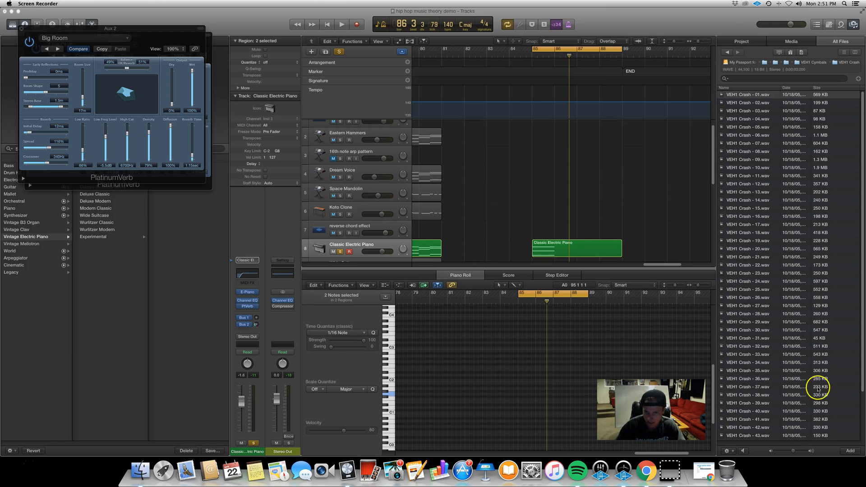
click(543, 217)
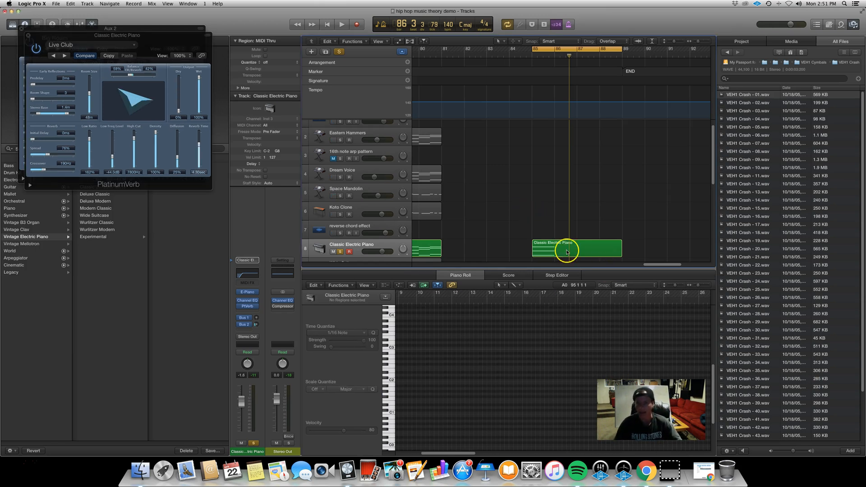
click(565, 251)
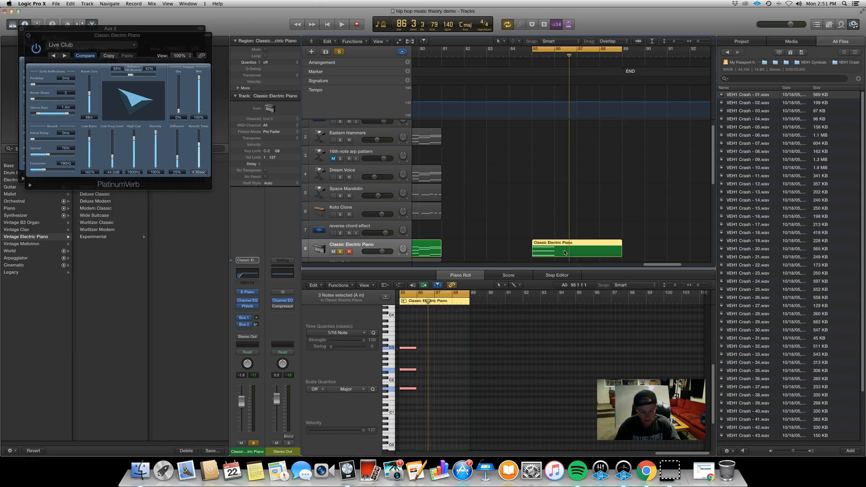
key(ctrl+b)
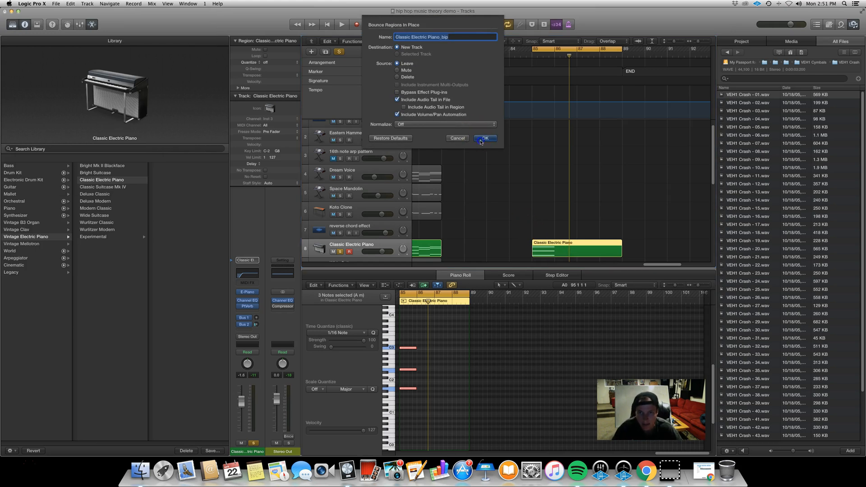
click(481, 138)
Unsolo the Classic Electric Piano track and delete its MIDI chord region at bar 85, keeping the bounced audio region.
click(538, 255)
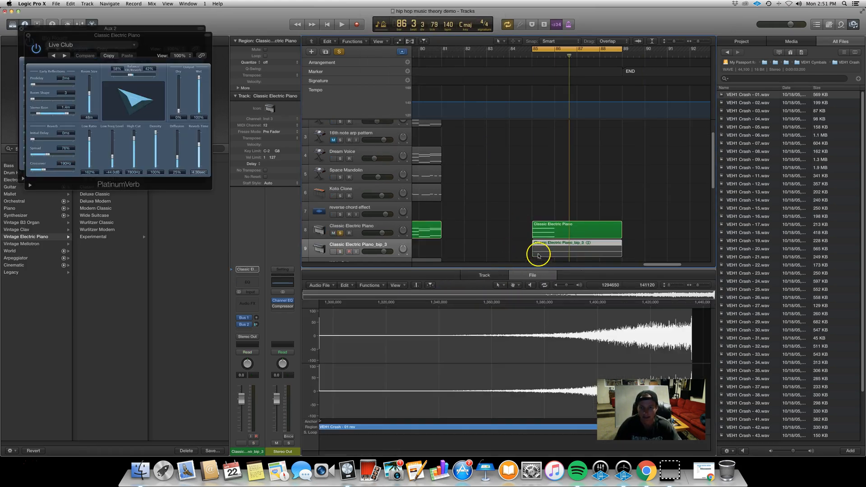
click(549, 247)
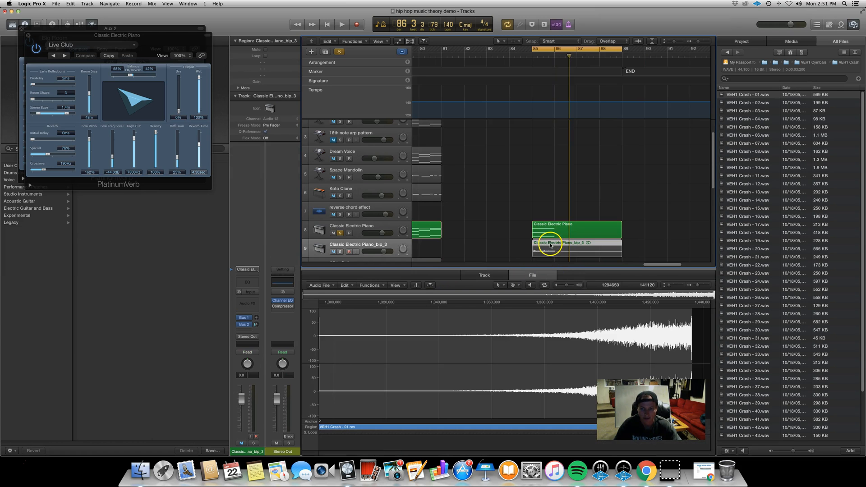
click(339, 233)
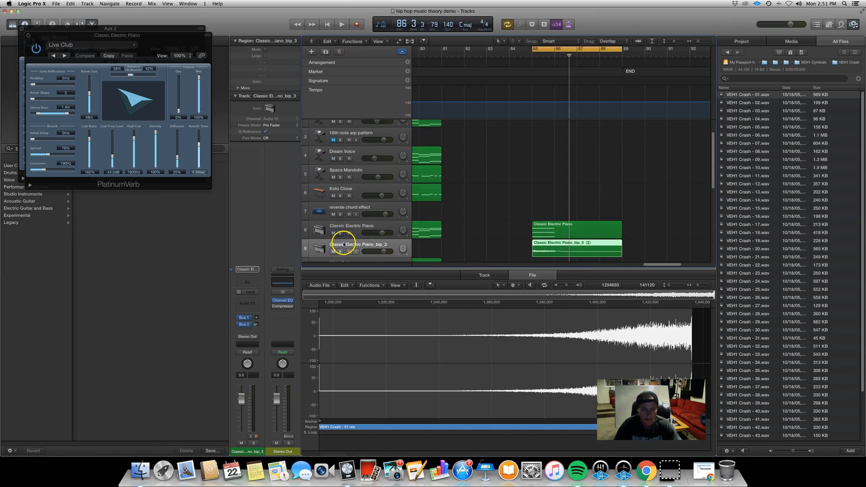
click(538, 223)
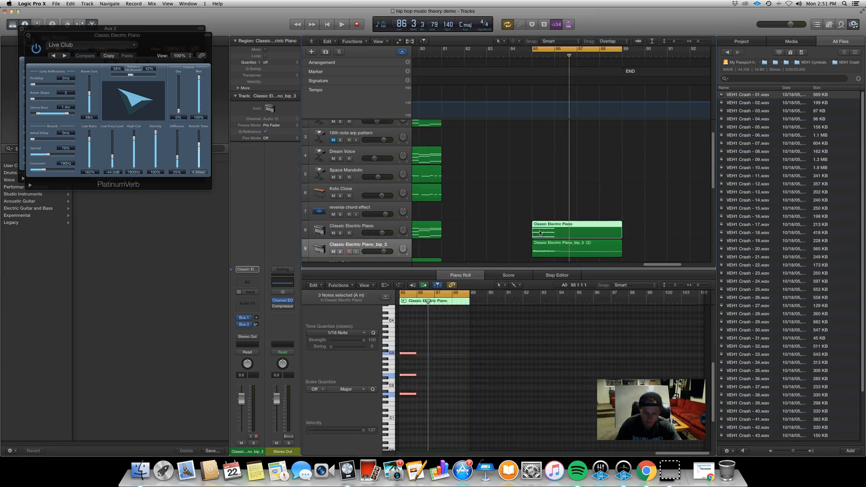
key(Delete)
Remove the PlatinumVerb from the Classic Electric Piano track.
click(361, 223)
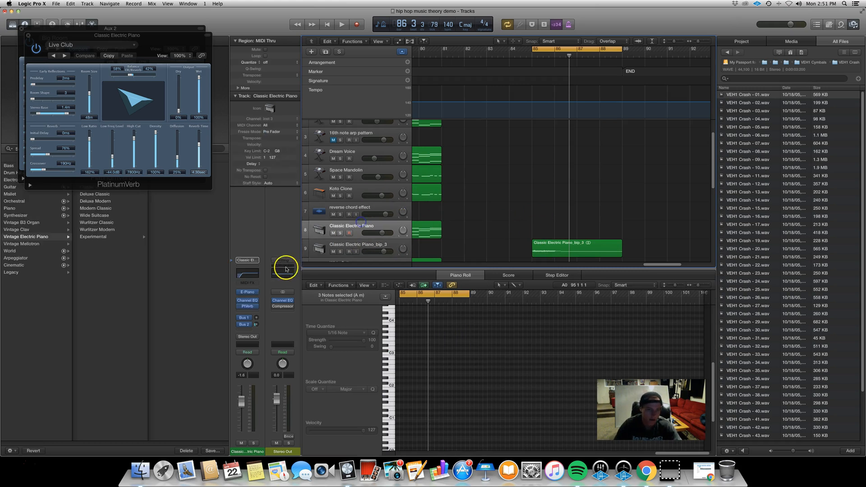
click(248, 311)
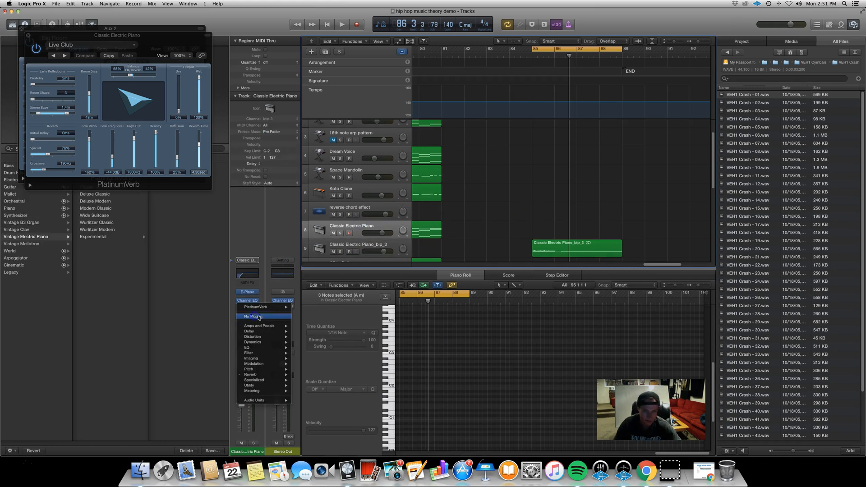
click(254, 315)
Enlarge the tracks to show the bounced piano chord's waveform and audition it from bar 85.
key(super+Down)
key(super+Down)
key(super+Down)
key(super+Down)
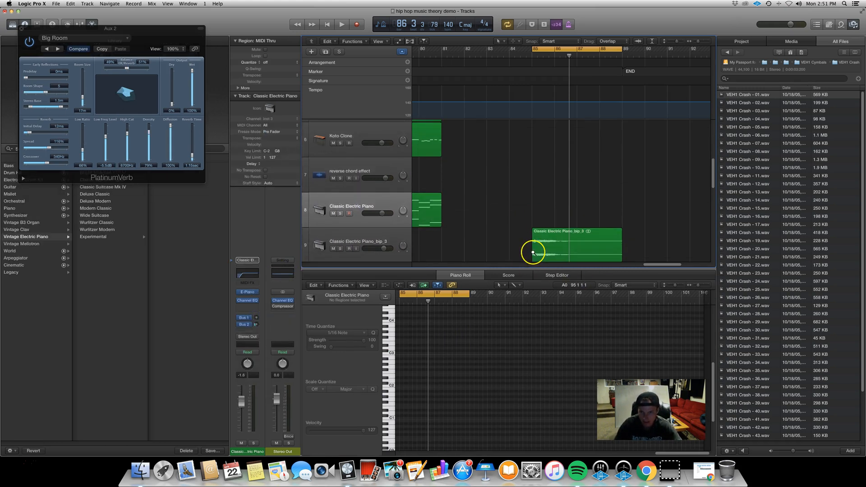
scroll(533, 255, down, 5)
key(space)
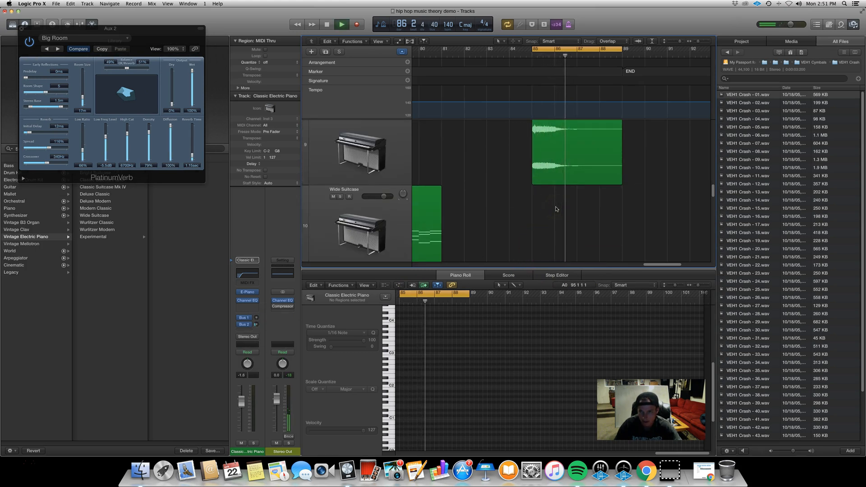
key(space)
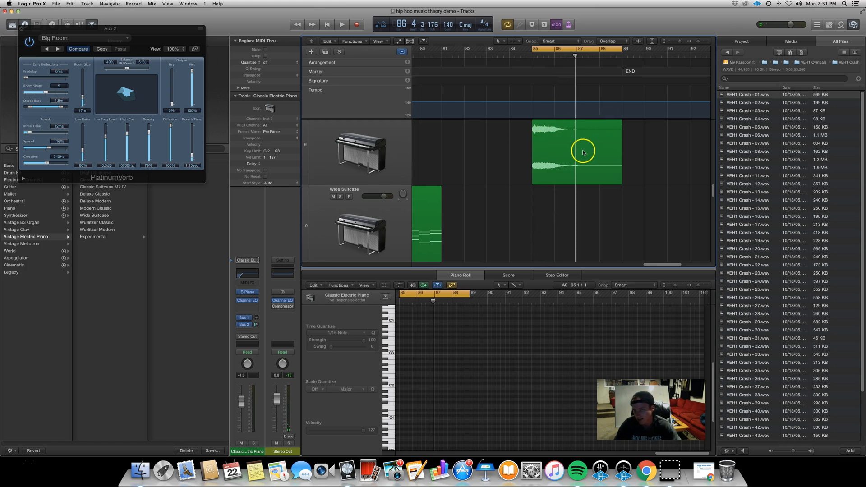
Reverse the audio of the bounced piano chord region at bar 85.
double_click(582, 152)
click(360, 285)
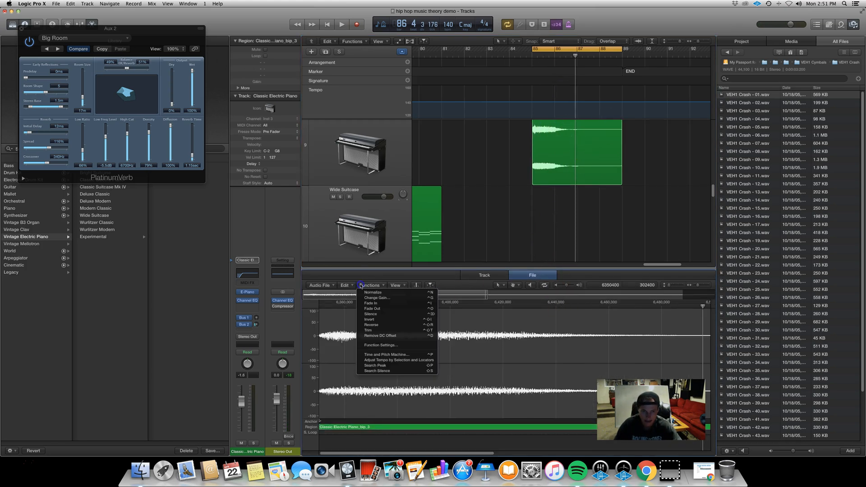
click(377, 329)
Audition the reversed chord, trim its start to bar 87 and give it a fade-in.
key(space)
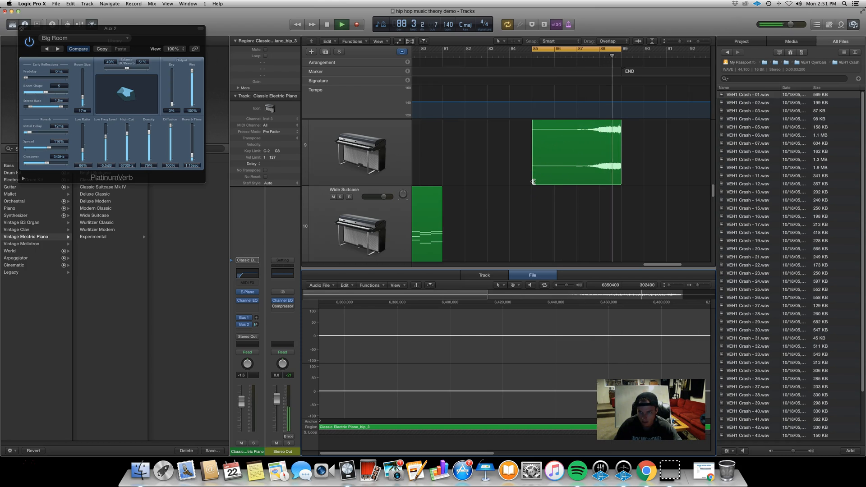
mouse_move(533, 181)
mouse_down()
mouse_move(577, 184)
mouse_move(594, 168)
mouse_up()
key(space)
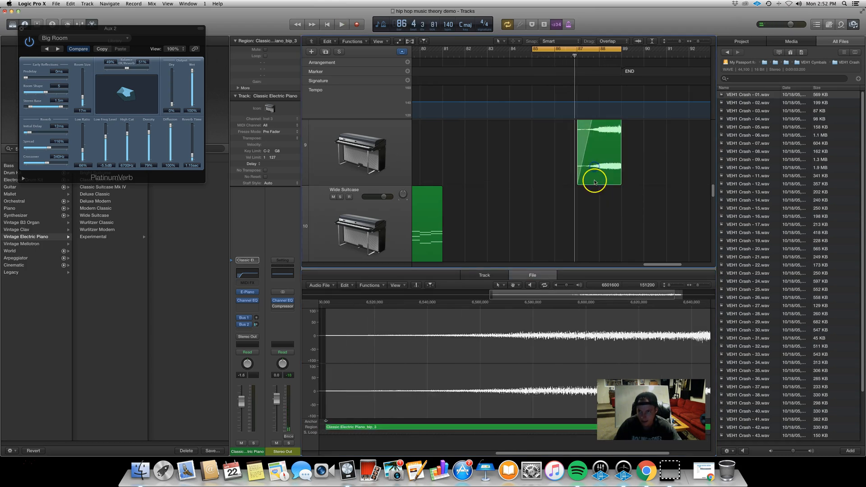
Move the reversed piano chord region from bar 87 back to about bar 7 in the intro, on the same track.
key(super+Left)
key(super+Left)
key(super+Left)
key(super+Left)
key(super+Left)
key(super+Left)
key(super+Up)
key(super+Up)
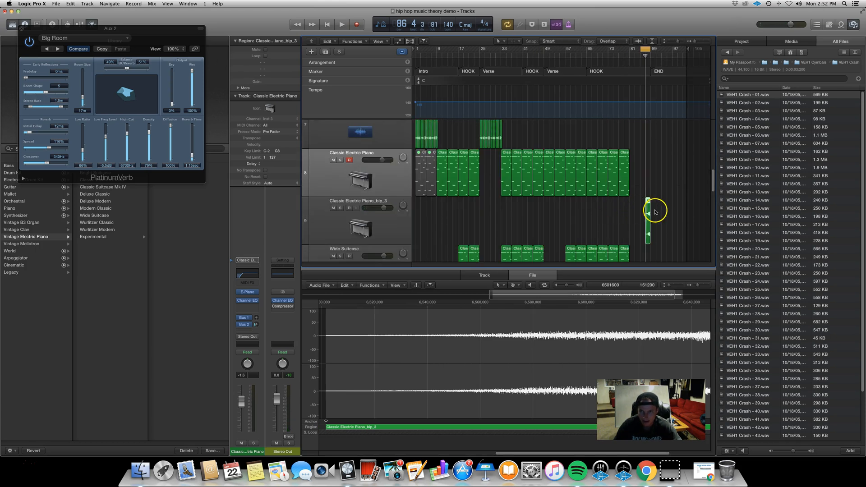
key(super+Up)
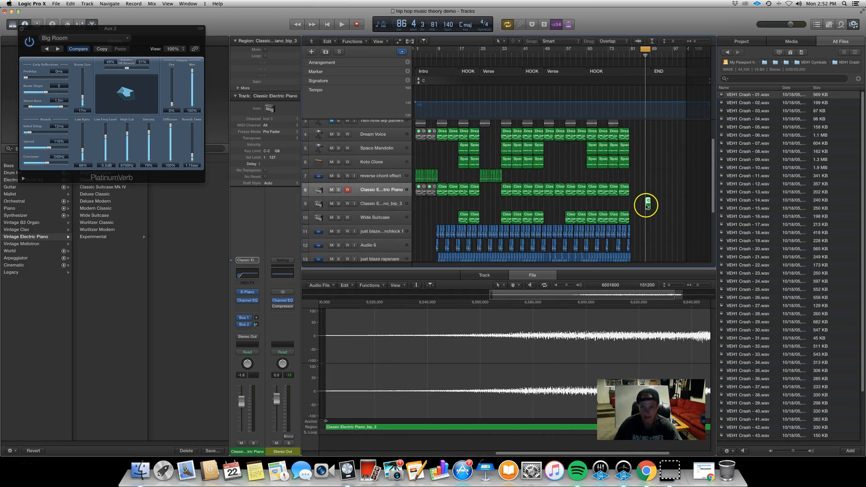
key(super+Up)
drag(647, 167, 434, 170)
Compare the end of the reversed chord with the drum pickup and the reversed VEH1 Crash - 01 region ahead of bar 9.
scroll(435, 170, up, 5)
key(super+Right)
key(super+Down)
key(super+Down)
key(super+Down)
scroll(433, 176, down, 4)
scroll(434, 176, down, 3)
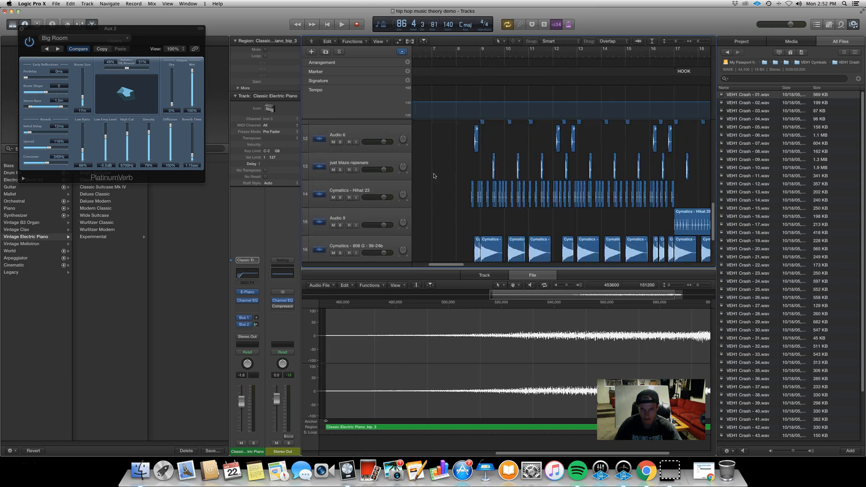
key(super+Up)
key(super+Up)
key(super+Up)
drag(472, 178, 467, 177)
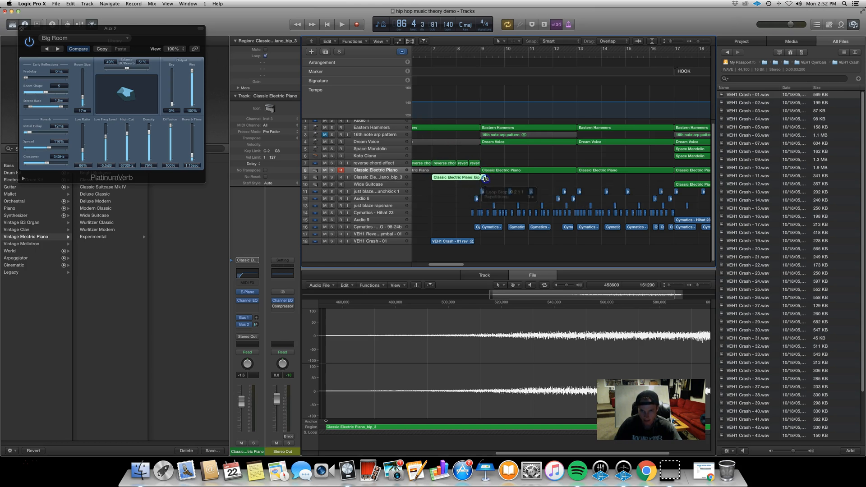
key(super+Down)
key(super+Down)
scroll(470, 189, down, 5)
drag(473, 240, 473, 240)
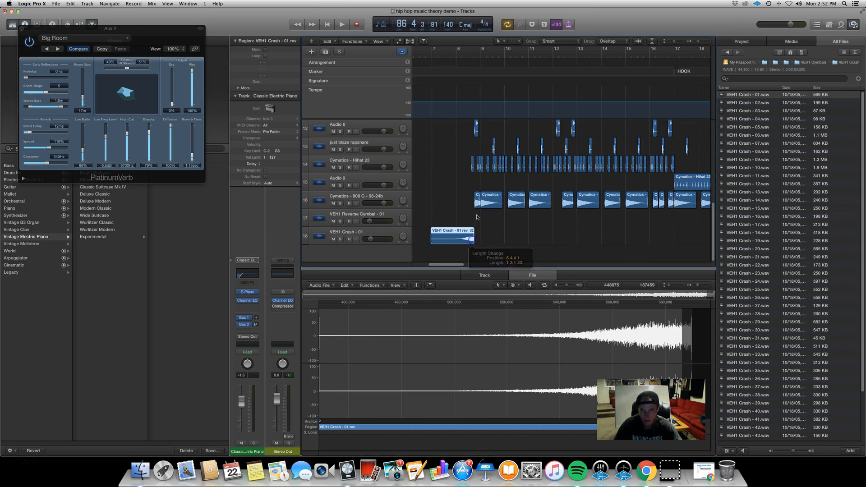
Shift the reversed chord region slightly earlier so it ends at the Audio 6 hit just before bar 9.
scroll(473, 207, up, 5)
key(super+Right)
key(super+Right)
key(super+Right)
drag(576, 172, 553, 173)
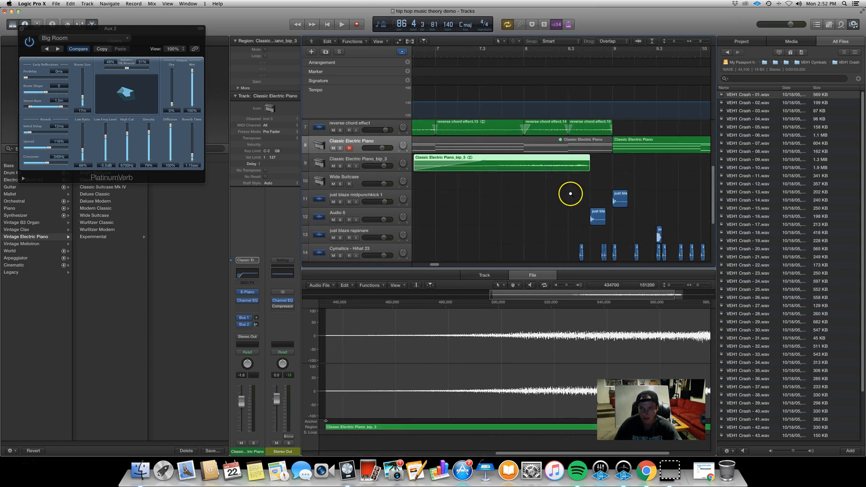
Play the transition from bar 7 and lower the Classic Electric Piano_bip_3 track's volume to about -14.2 dB.
key(super+Left)
key(super+Left)
key(super+Left)
key(space)
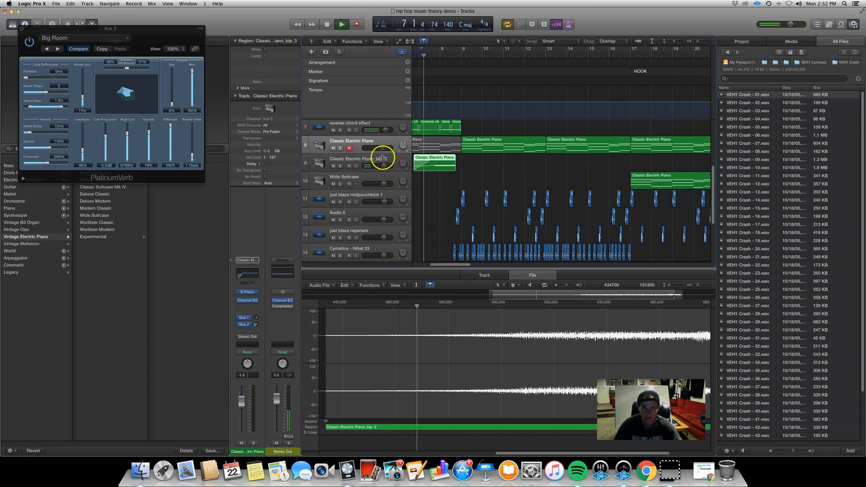
drag(384, 166, 368, 166)
scroll(410, 160, left, 6)
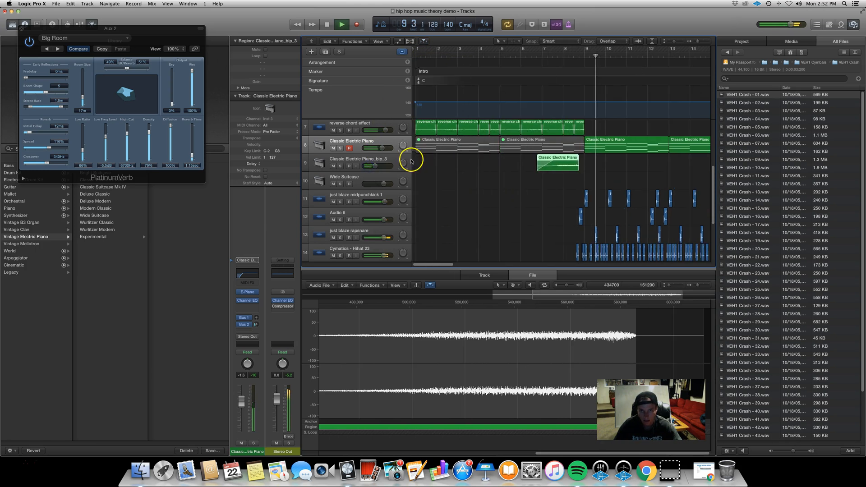
click(541, 55)
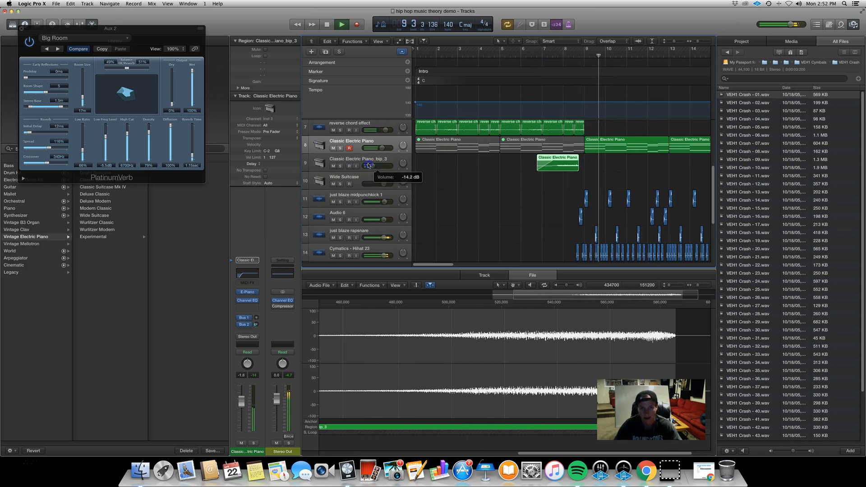
key(space)
click(453, 199)
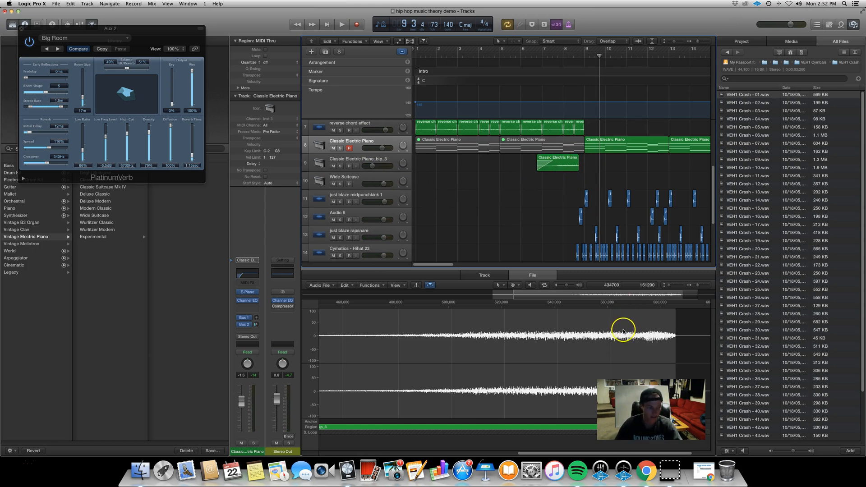
Close the audio file editor so the track area fills the main window.
key(super+Tab)
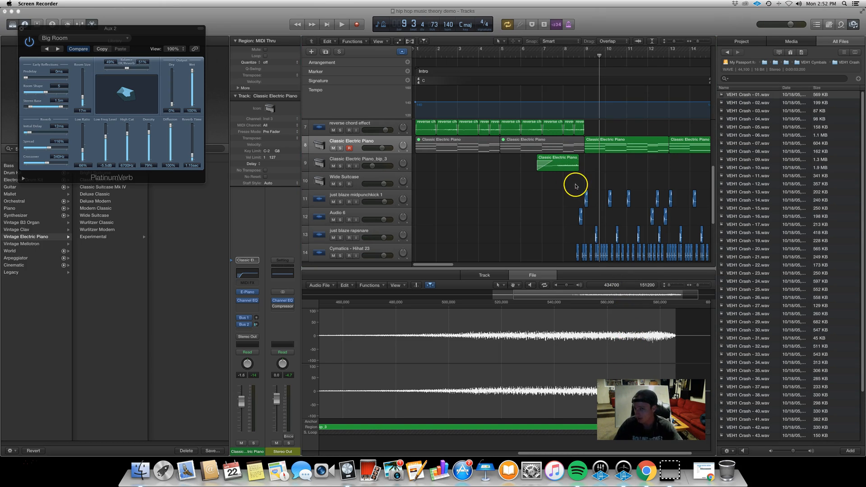
drag(562, 189, 514, 217)
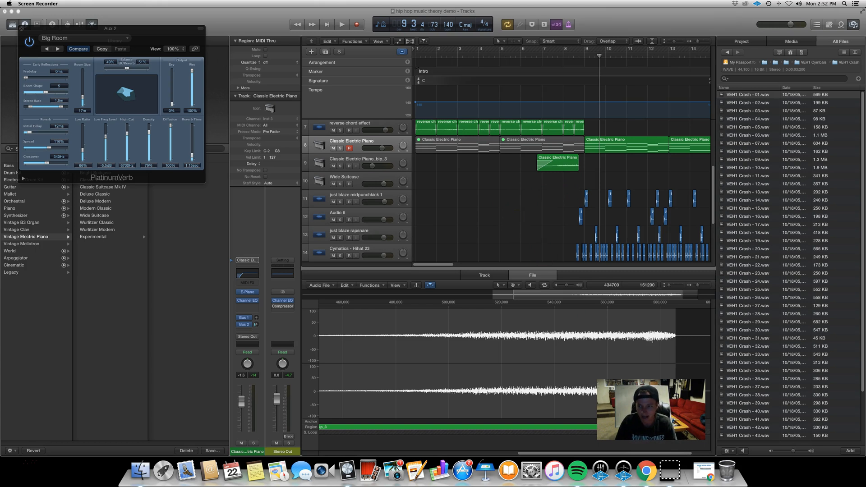
double_click(534, 269)
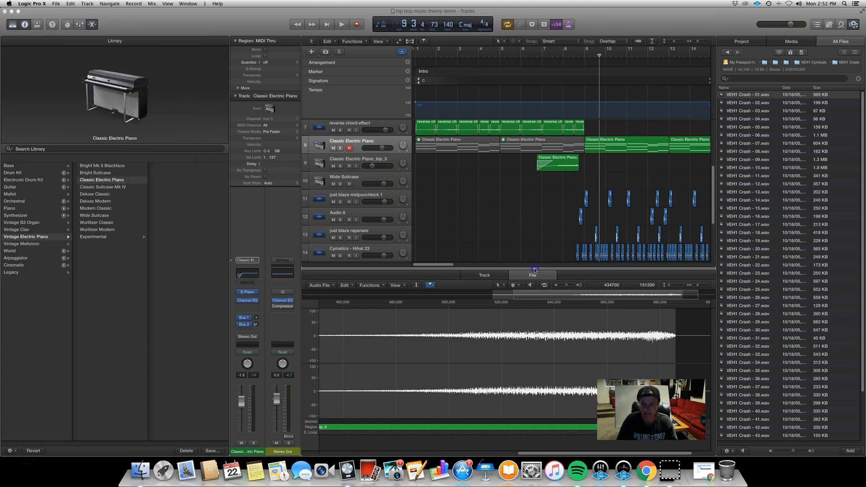
click(560, 313)
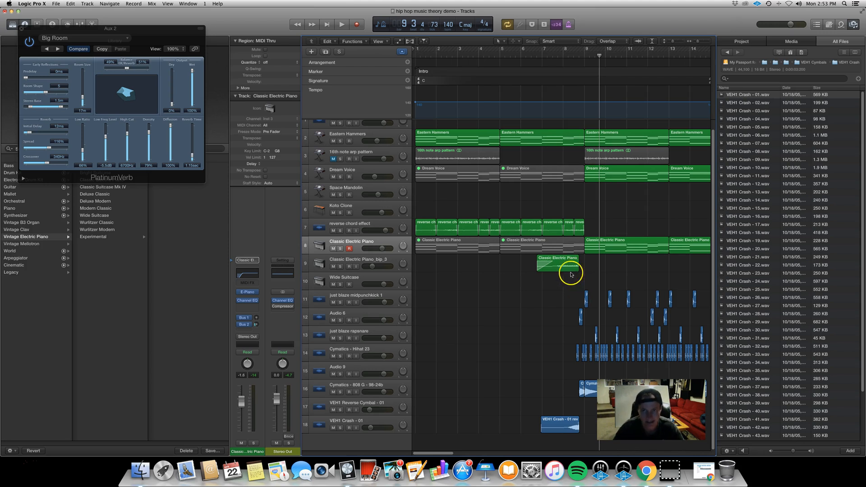
Examine the whole arrangement across all tracks, from the intro to the END marker.
key(super+Left)
key(super+Left)
key(super+Up)
key(super+Up)
key(super+Up)
key(super+Down)
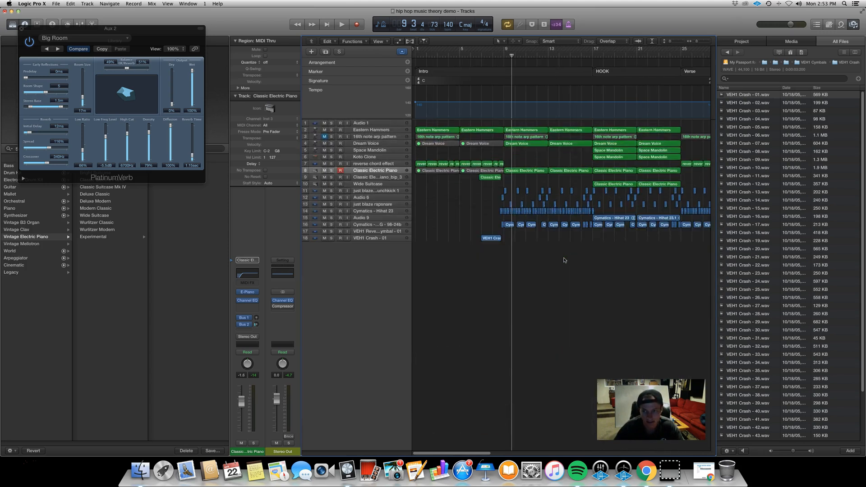
key(super+Down)
key(super+Right)
key(super+Left)
key(super+Left)
key(super+Left)
key(super+Left)
Play the song from bar 1 and turn off cycle playback.
key(space)
key(space)
click(412, 54)
key(space)
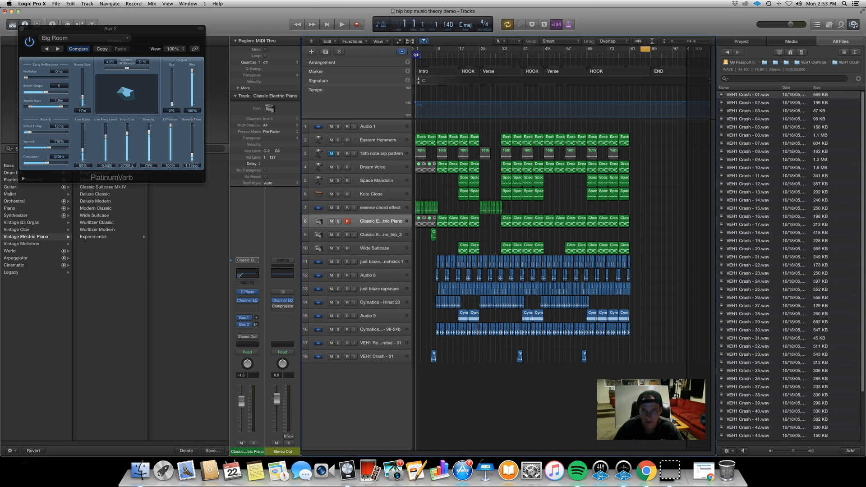
click(645, 49)
key(super+Right)
key(super+Right)
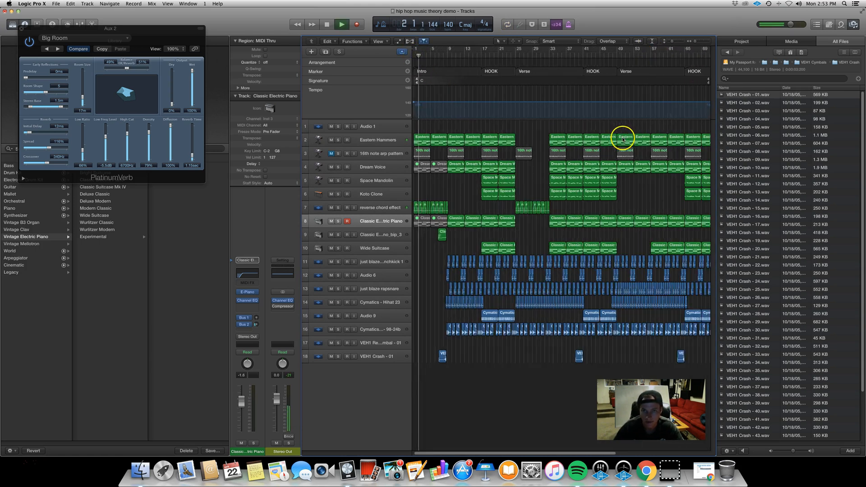
Play the transition from about bar 8 into the drum entry at bar 9 and review the full arrangement.
click(464, 59)
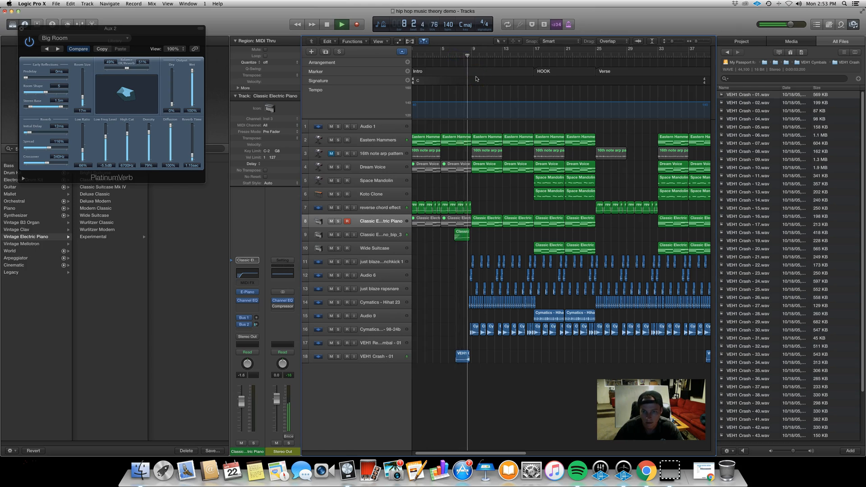
click(542, 201)
key(super+Left)
key(super+Left)
key(super+Left)
key(super+Left)
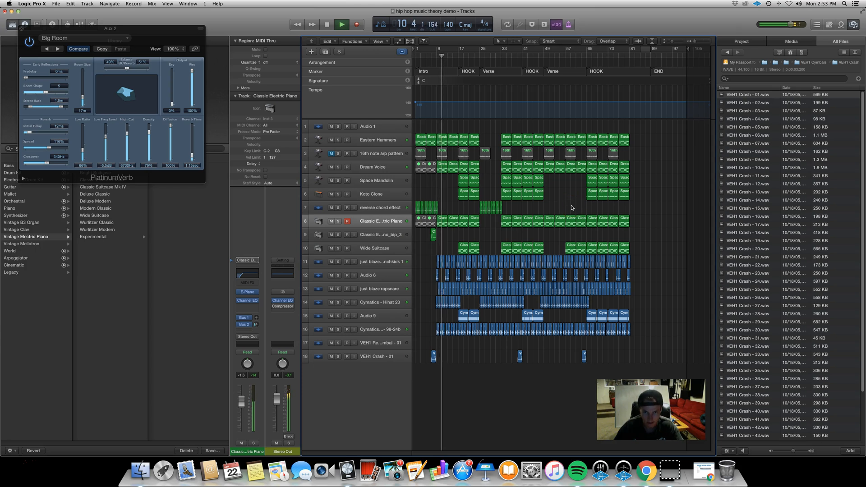
Select the just blaze rapsnare track with all its regions.
click(367, 289)
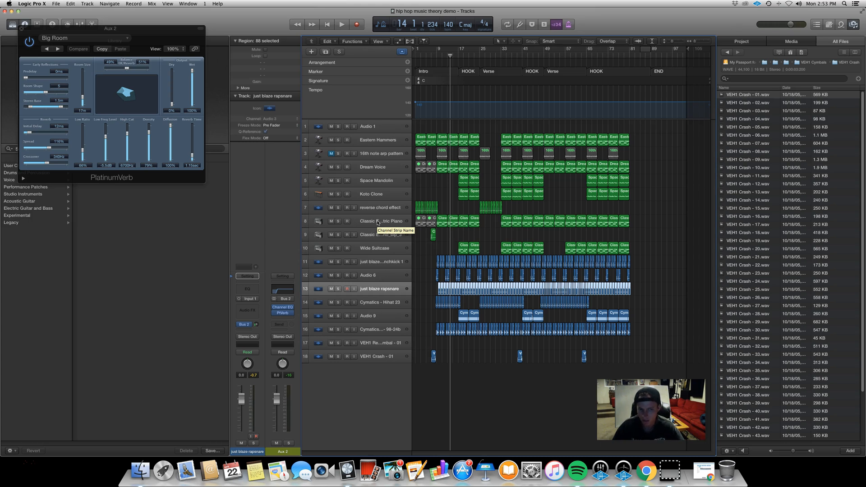
click(563, 93)
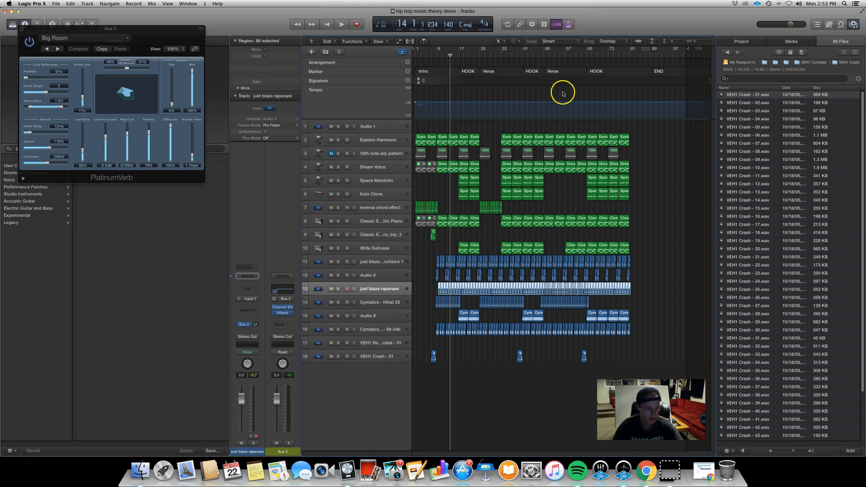